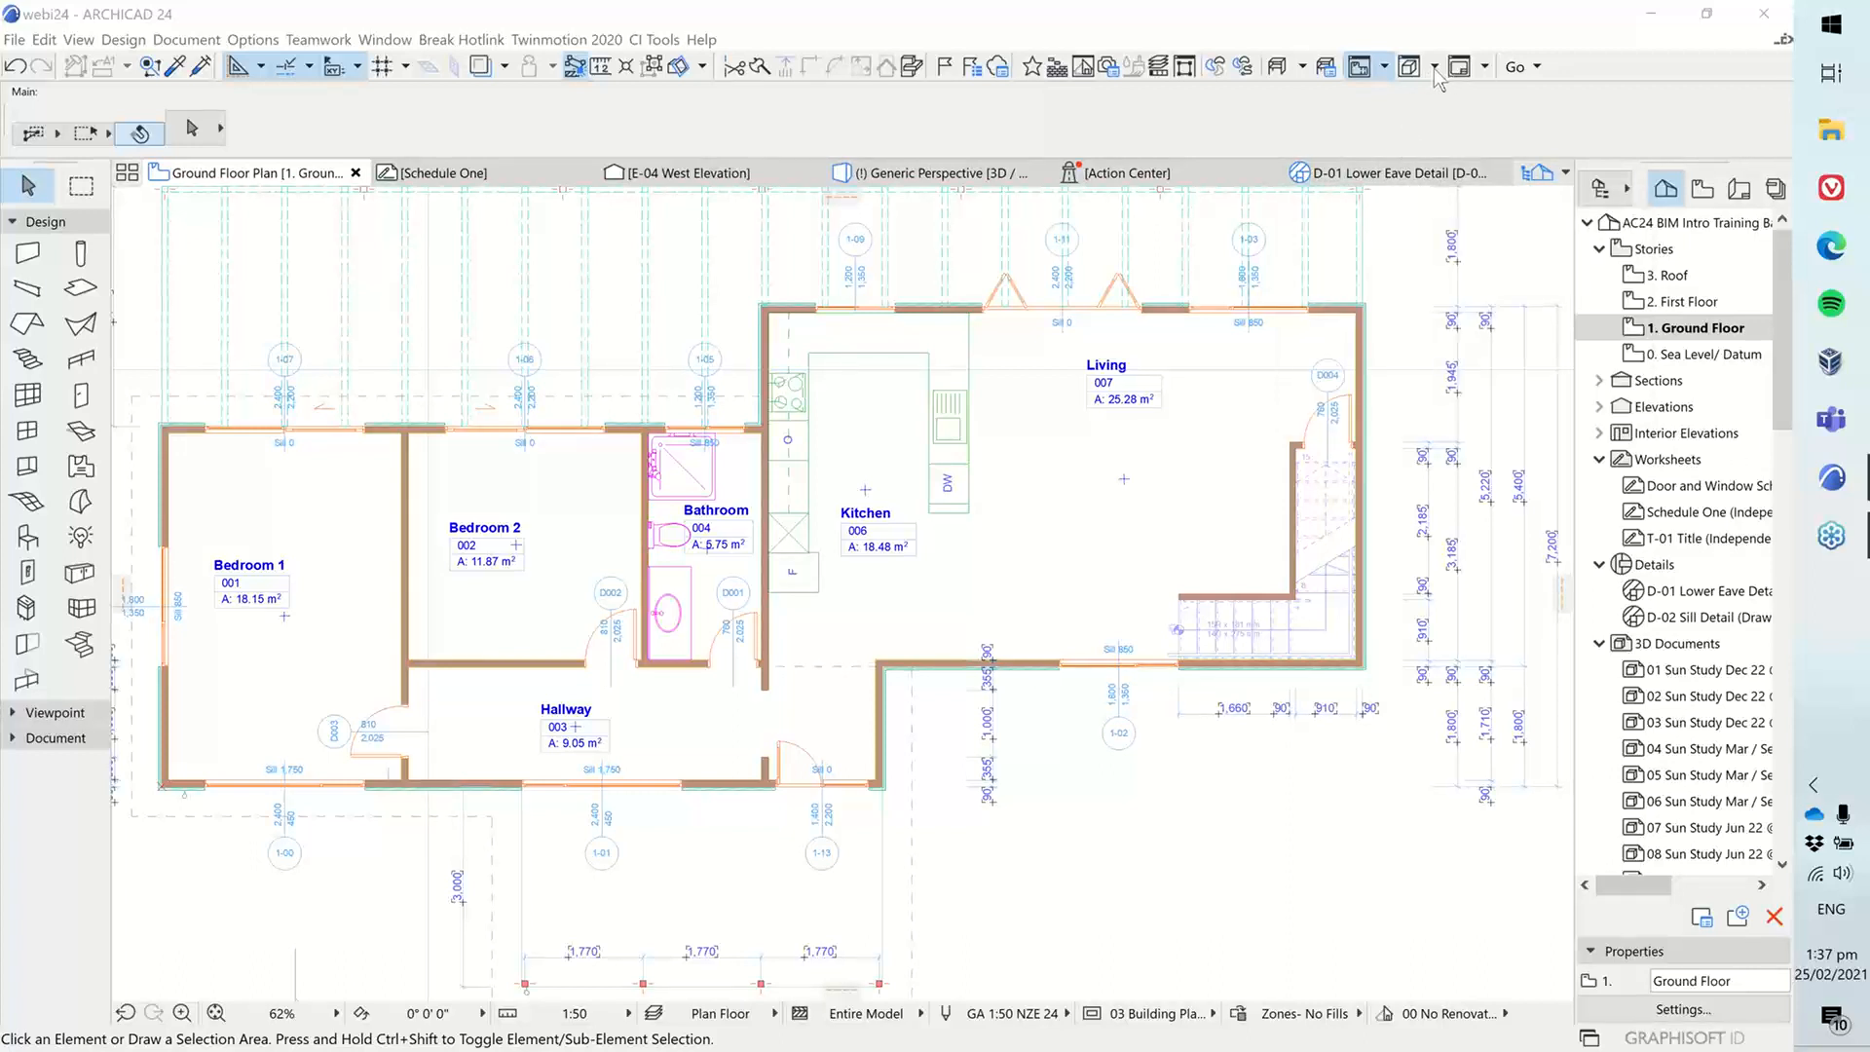
Step: Open the Schedule One worksheet and look over its door and window elevations
{"action": "left_click", "coordinate": [1182, 19]}
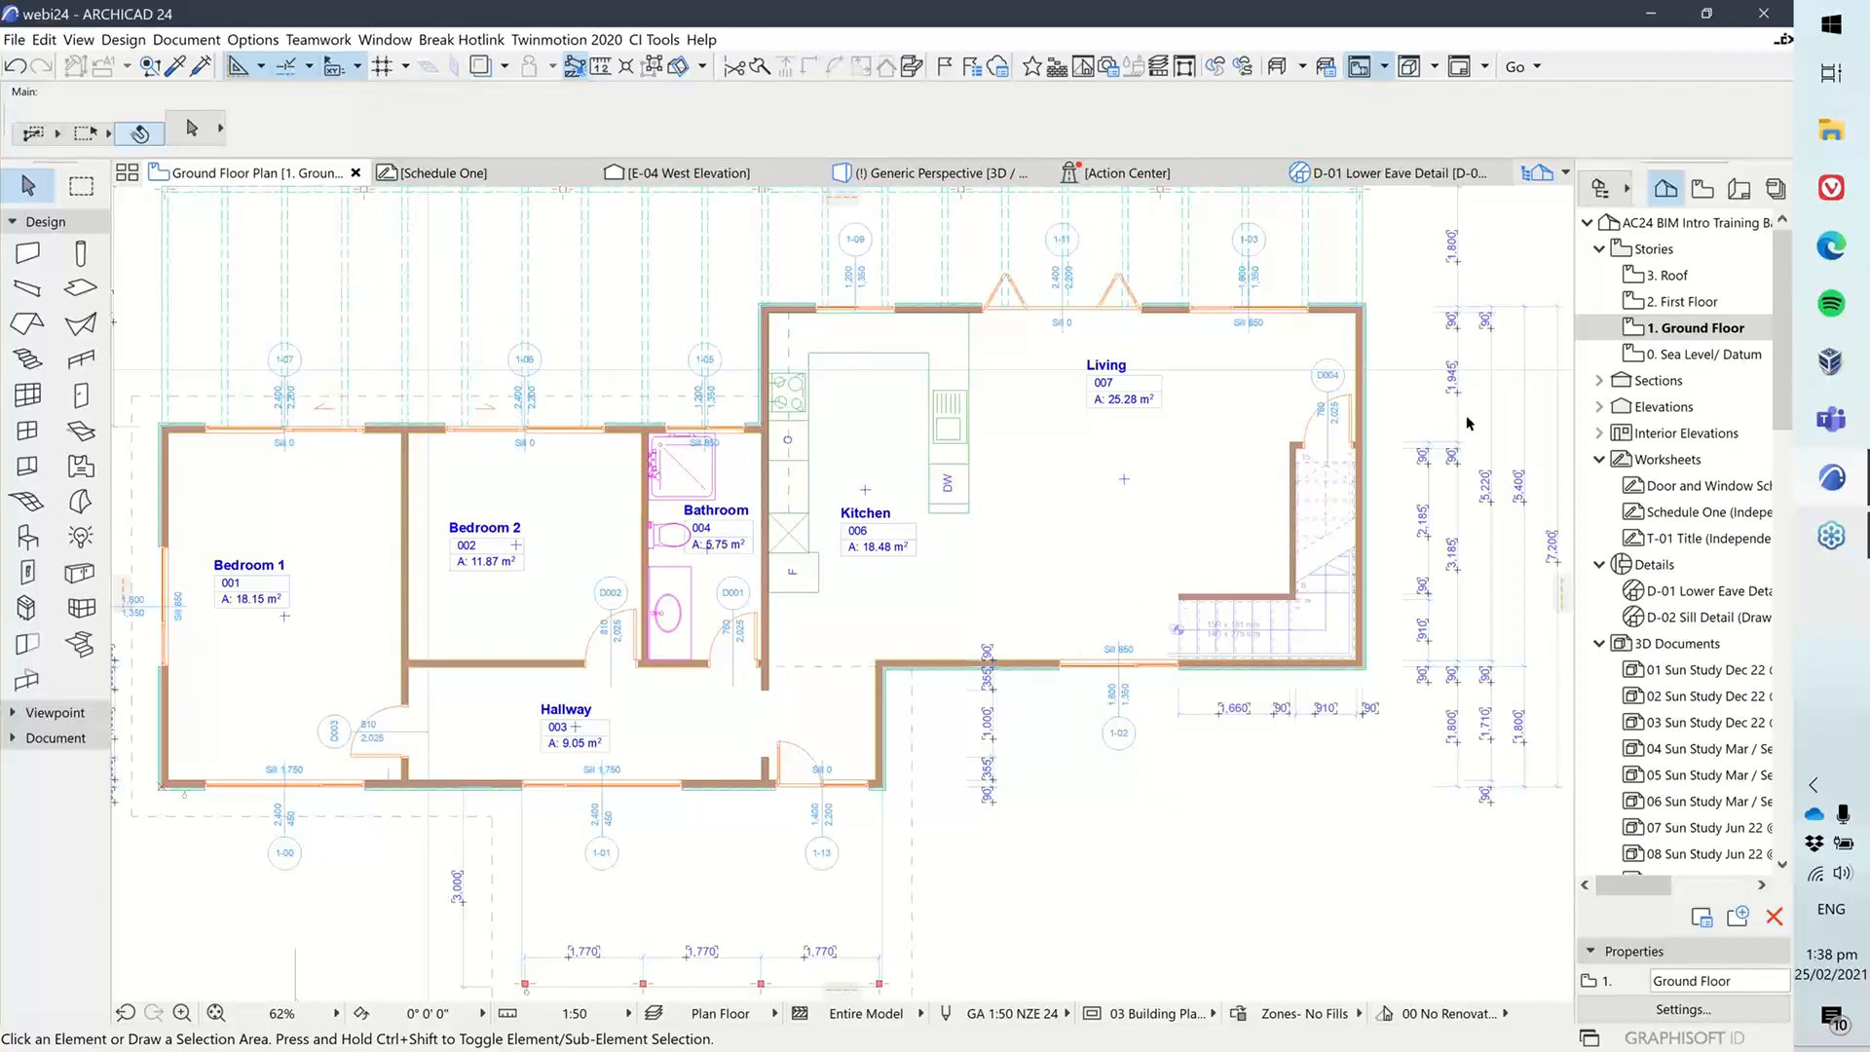
{"action": "double_click", "coordinate": [1673, 511]}
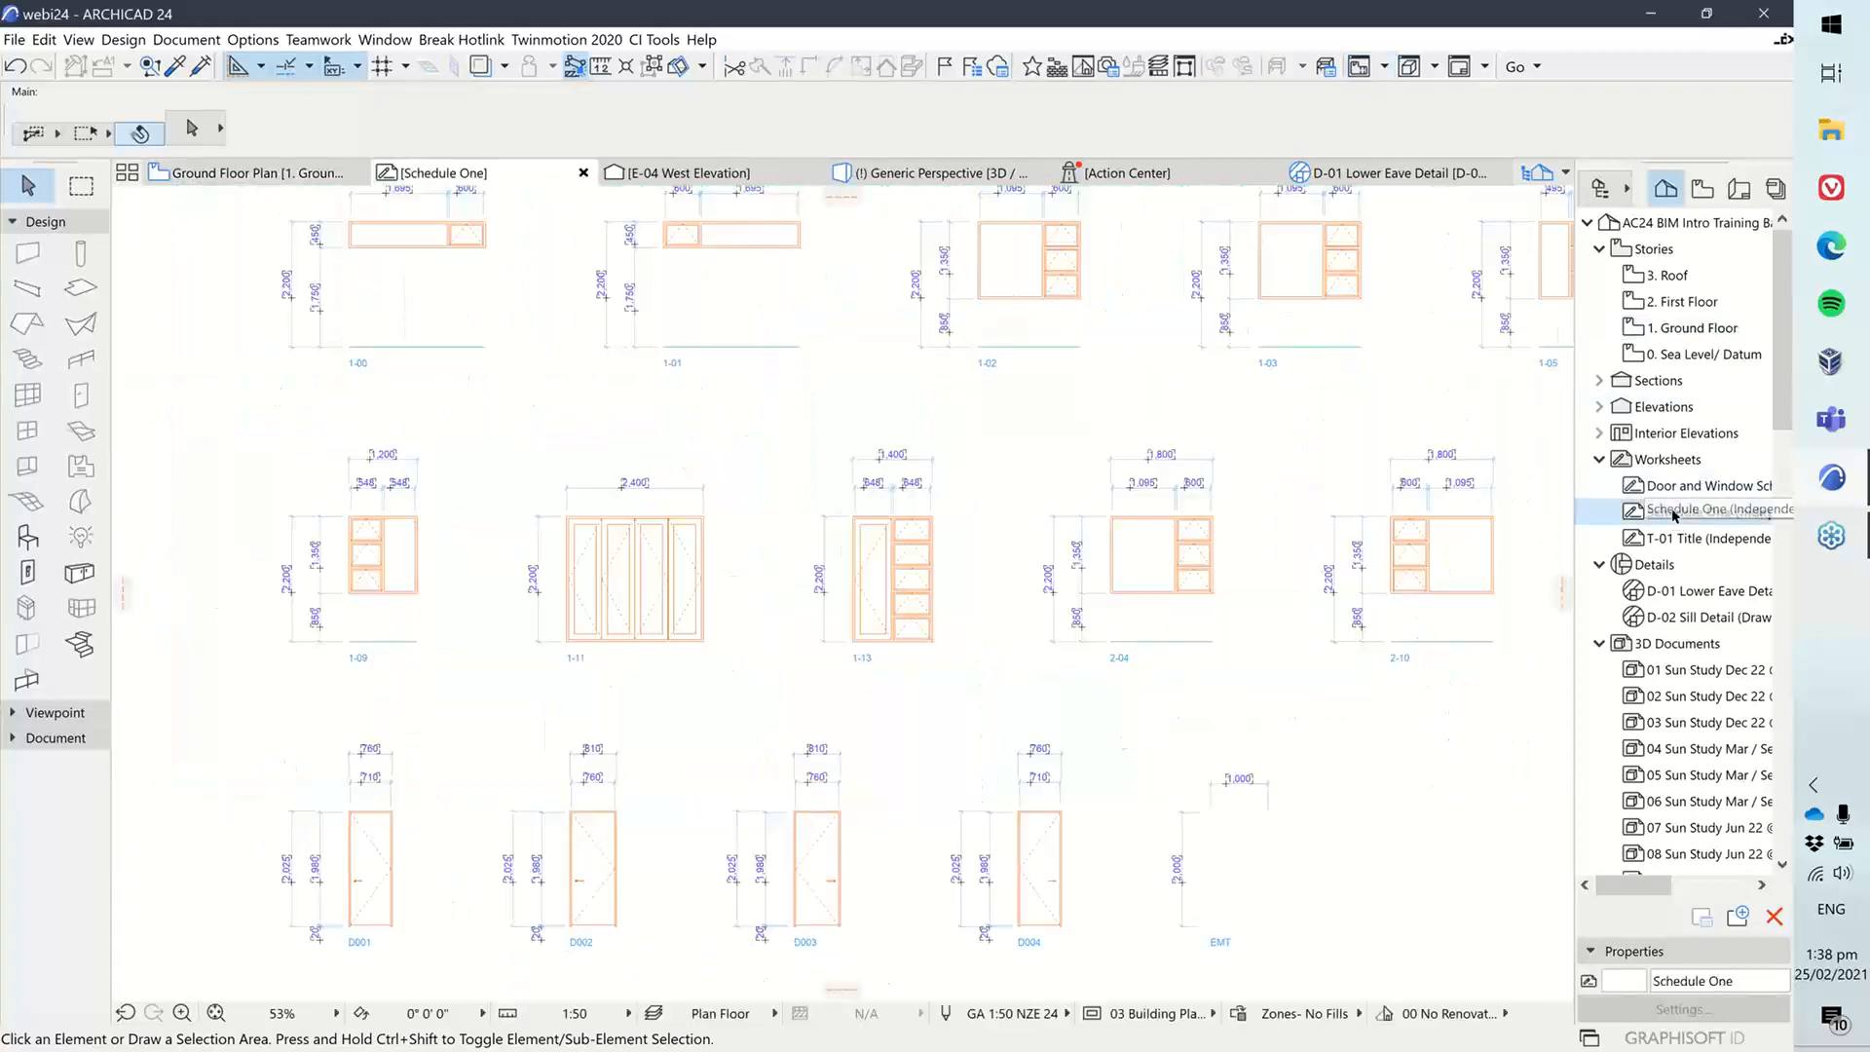
{"action": "middle_click_drag", "start_coordinate": [816, 345], "coordinate": [780, 393]}
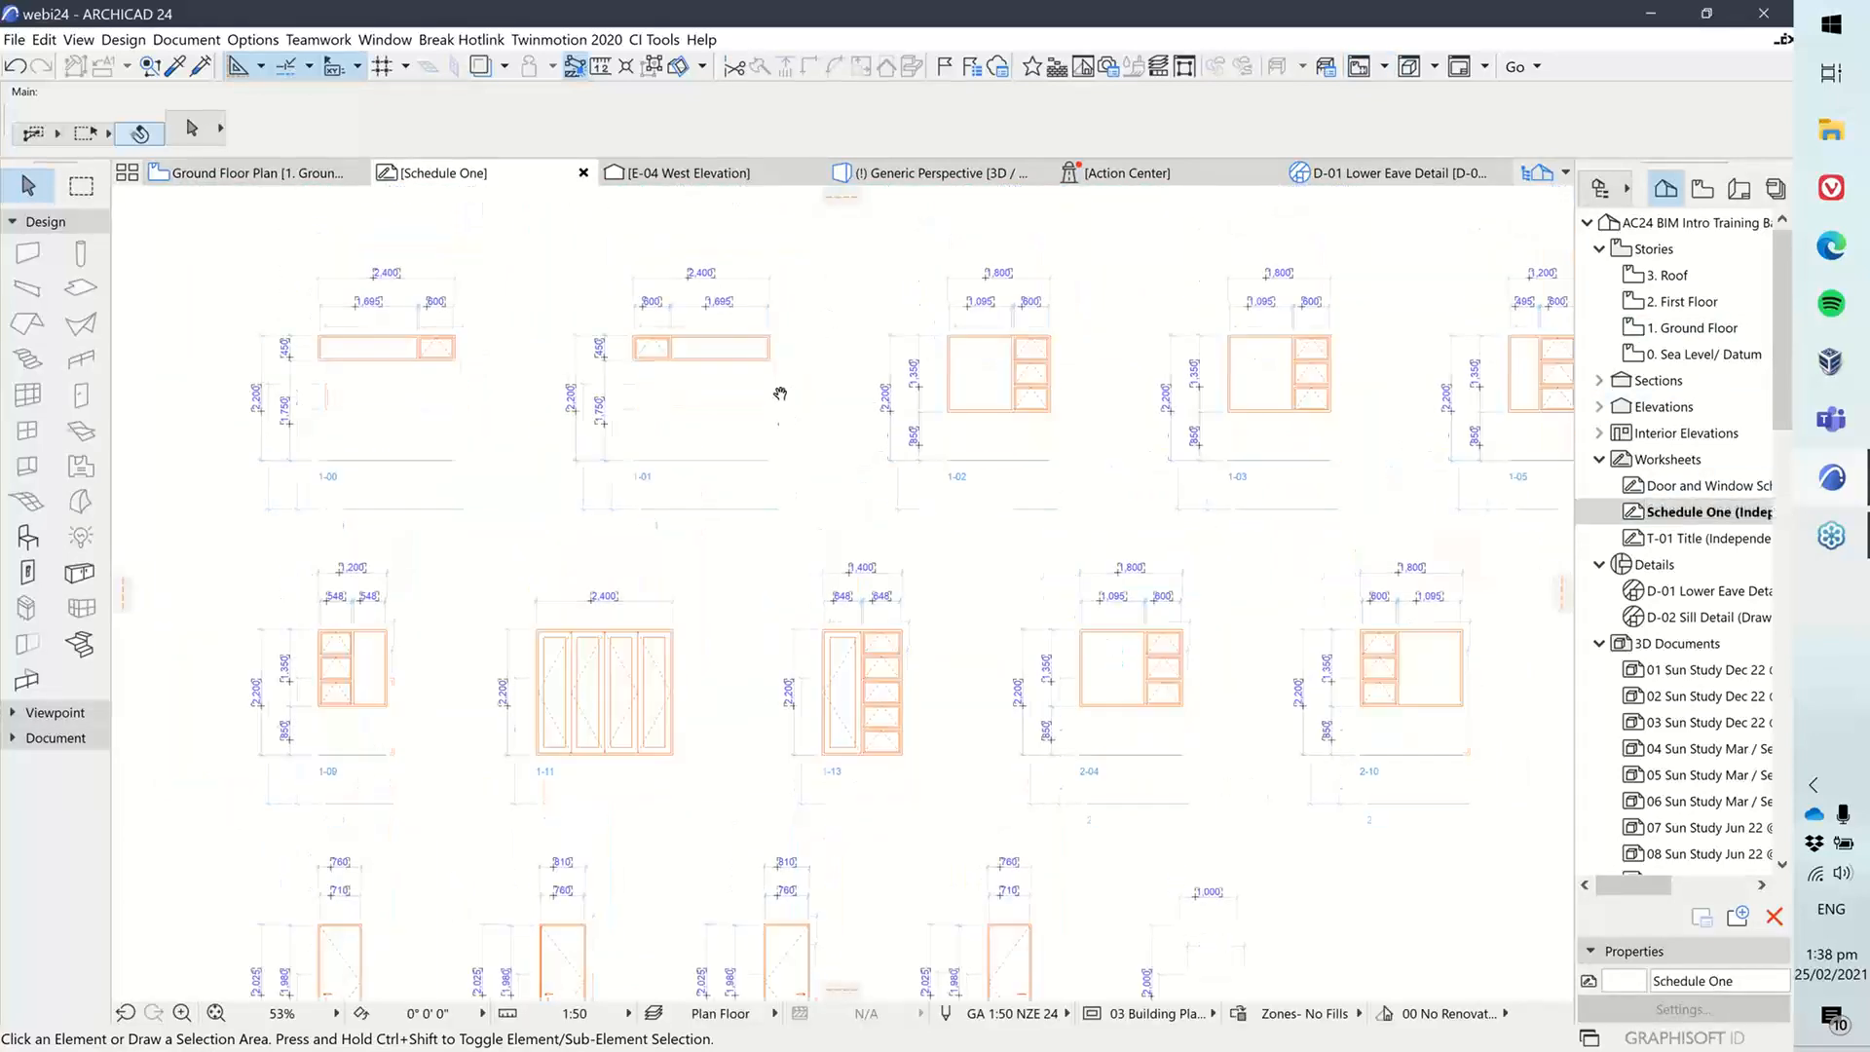
{"action": "middle_click_drag", "start_coordinate": [646, 504], "coordinate": [726, 425]}
{"action": "scroll", "coordinate": [722, 420], "scroll_direction": "down", "scroll_amount": 1}
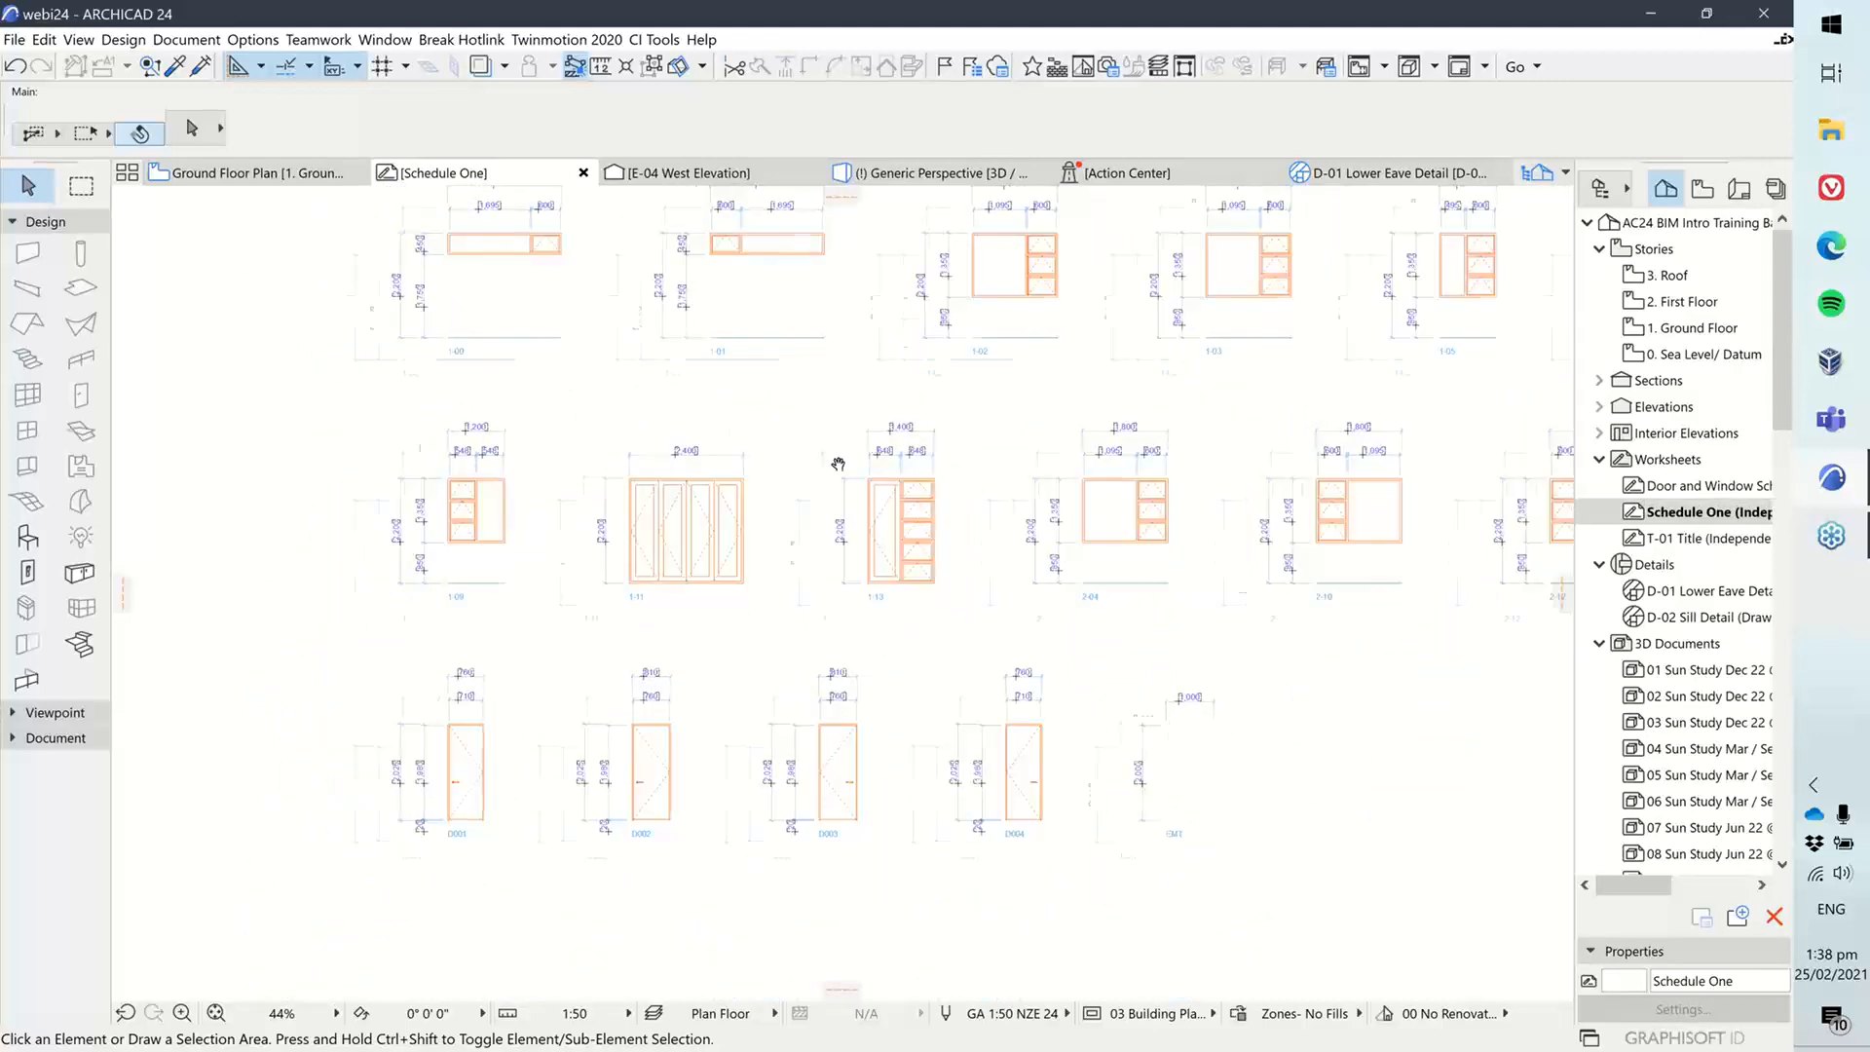
{"action": "middle_click_drag", "start_coordinate": [838, 463], "coordinate": [800, 503]}
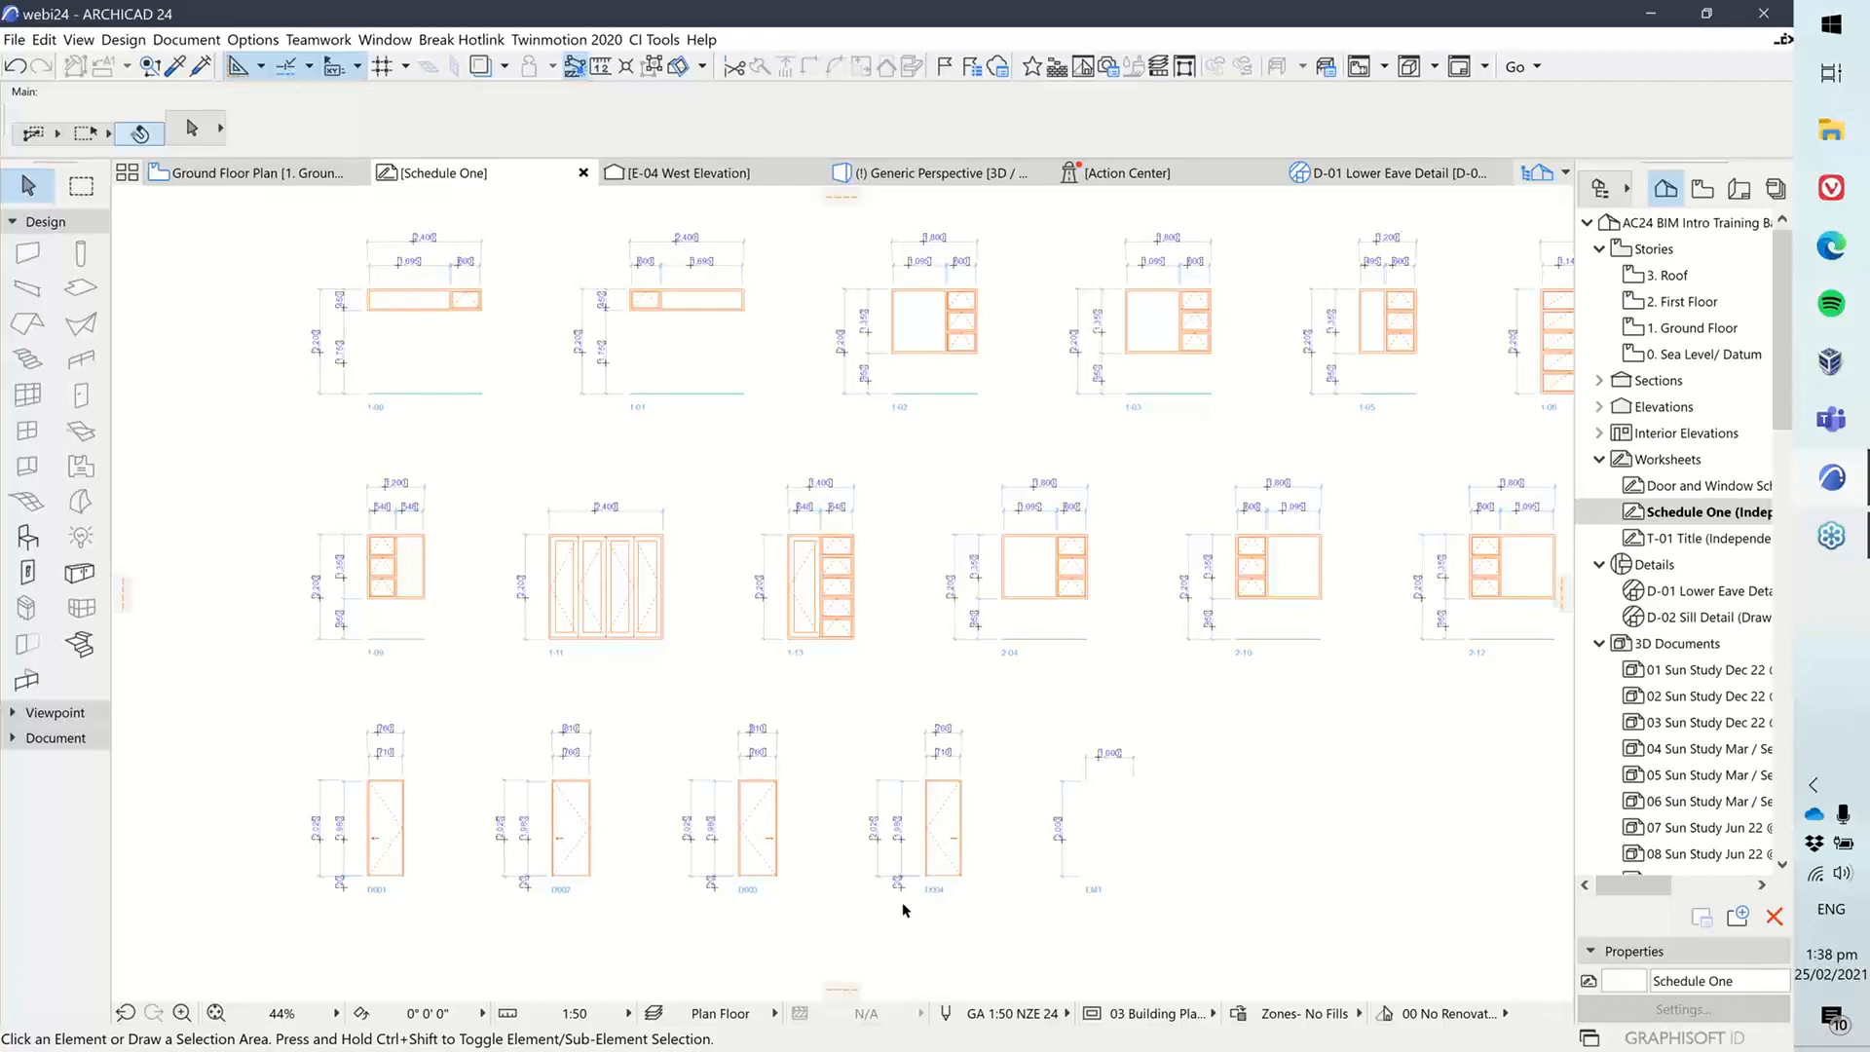
Step: Select door D004 in the schedule and open the Doors+Windows Schedule Notes palette, placed clear of the door
{"action": "scroll", "coordinate": [902, 911], "scroll_direction": "up", "scroll_amount": 8}
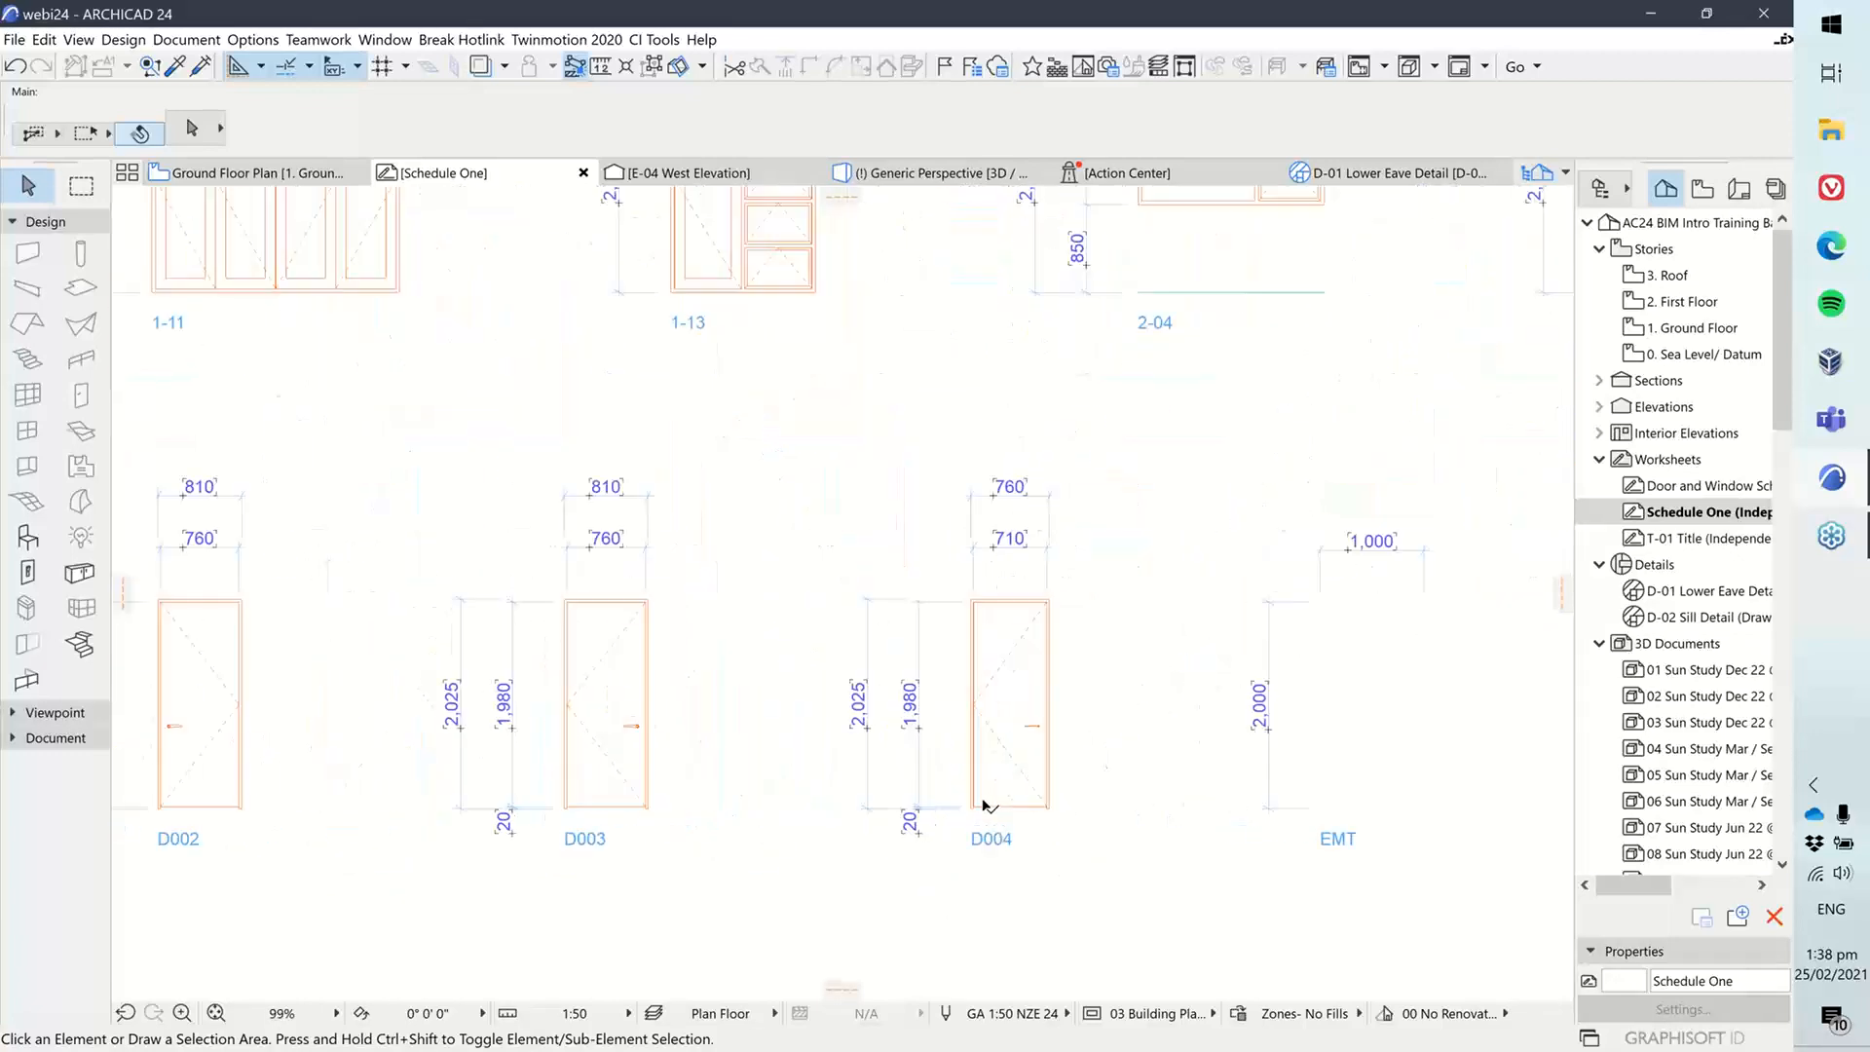
{"action": "scroll", "coordinate": [984, 804], "scroll_direction": "up", "scroll_amount": 1}
{"action": "left_click", "coordinate": [974, 577]}
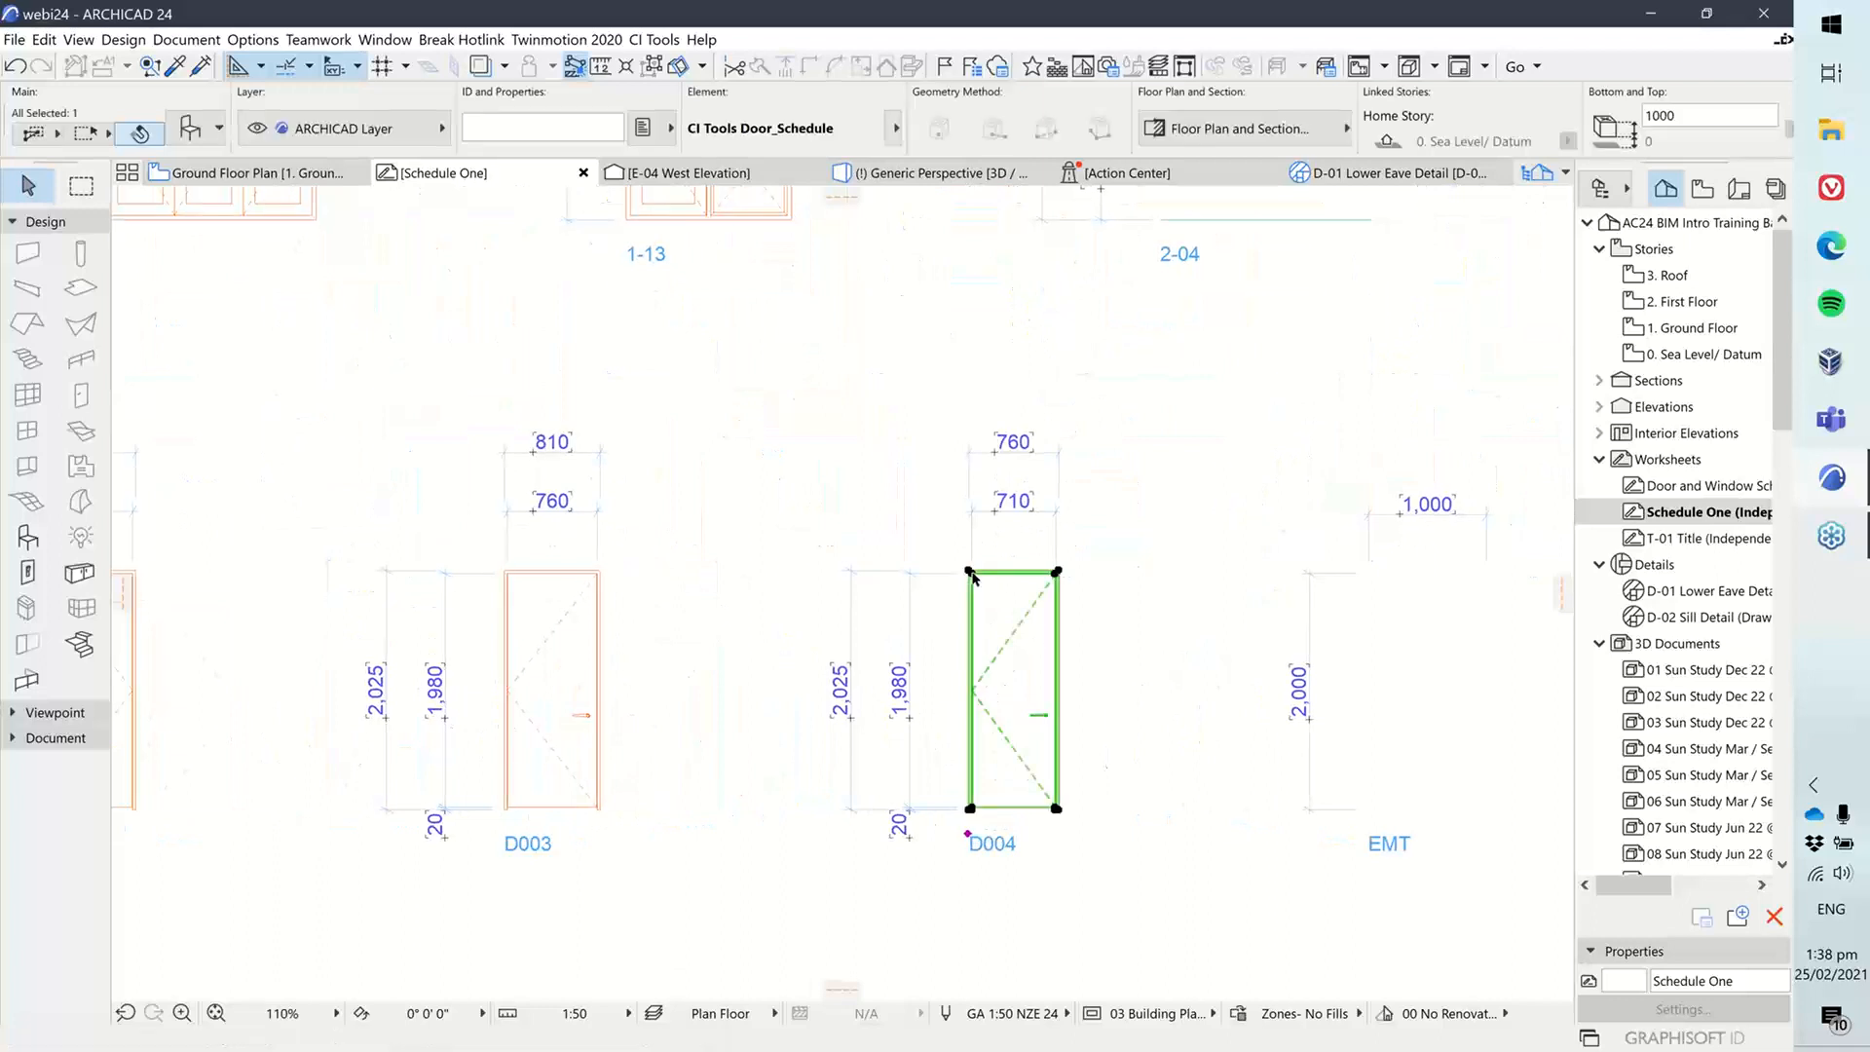
{"action": "left_click", "coordinate": [652, 40]}
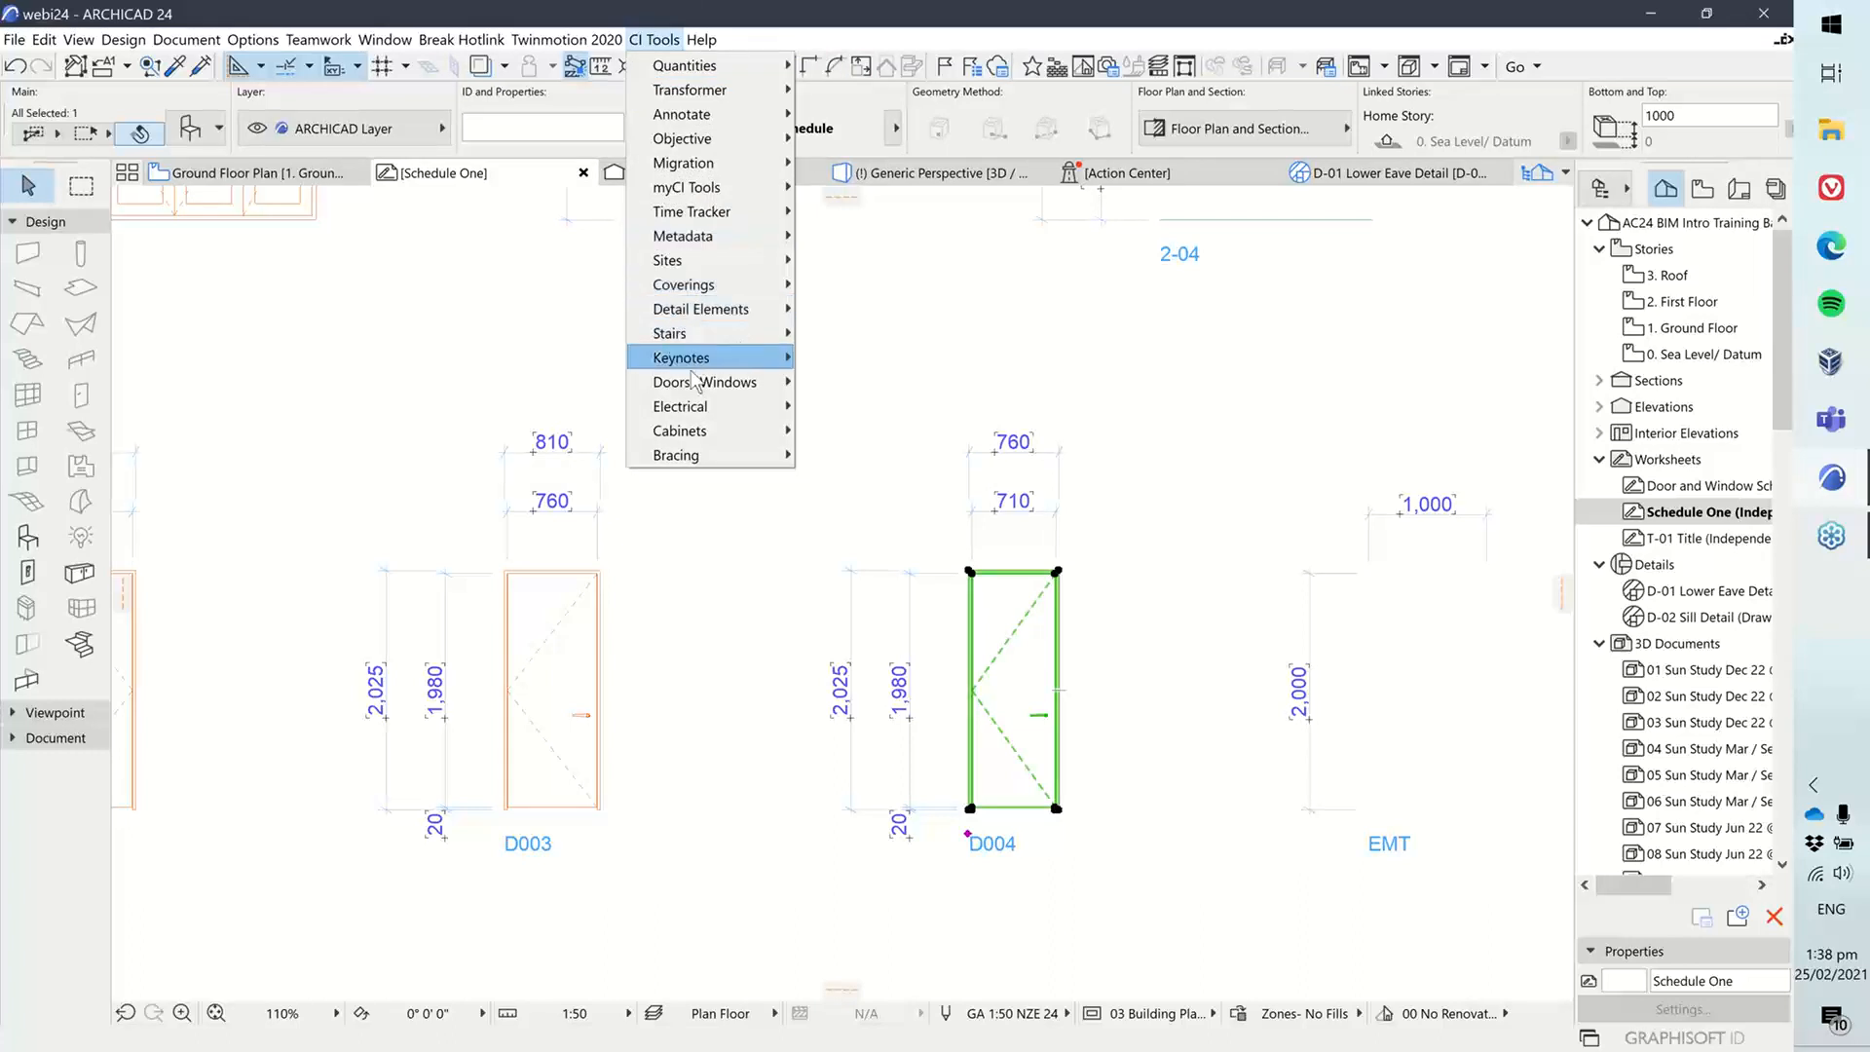
{"action": "mouse_move", "coordinate": [694, 382]}
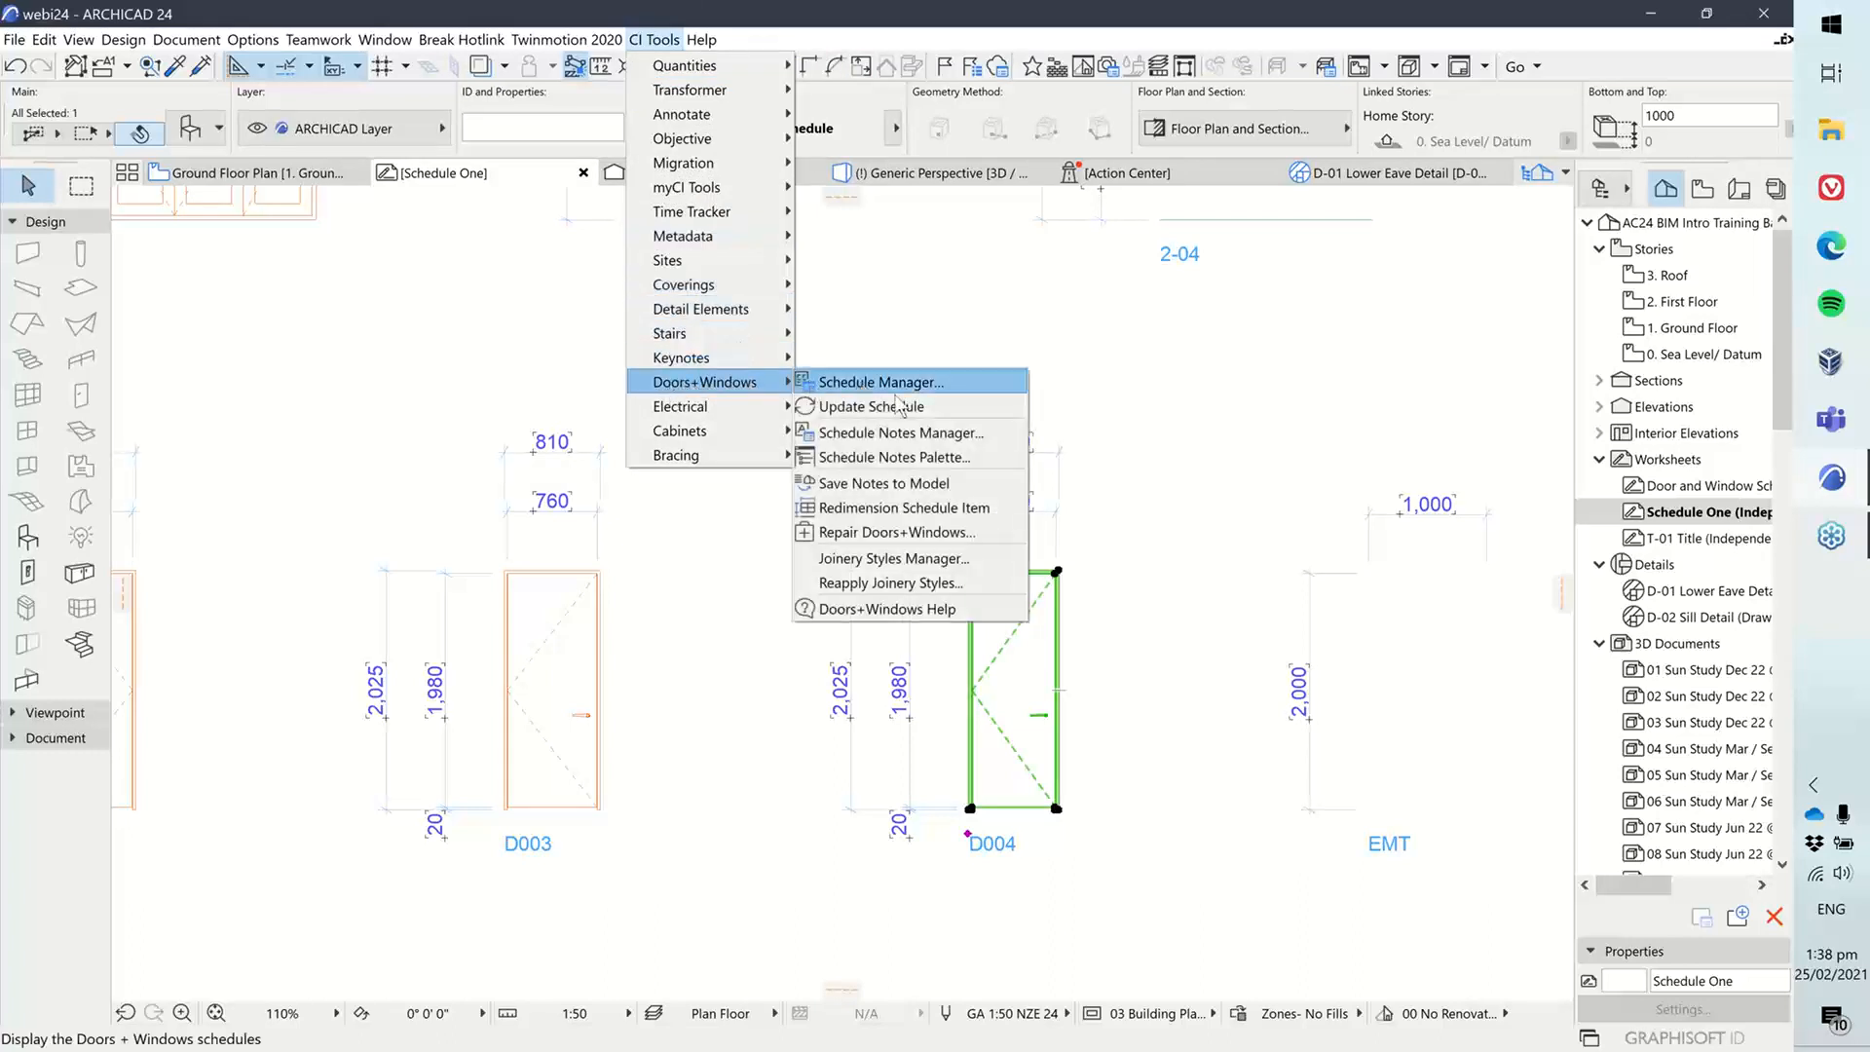
{"action": "left_click", "coordinate": [939, 458]}
{"action": "left_click_drag", "start_coordinate": [1236, 223], "coordinate": [1392, 220]}
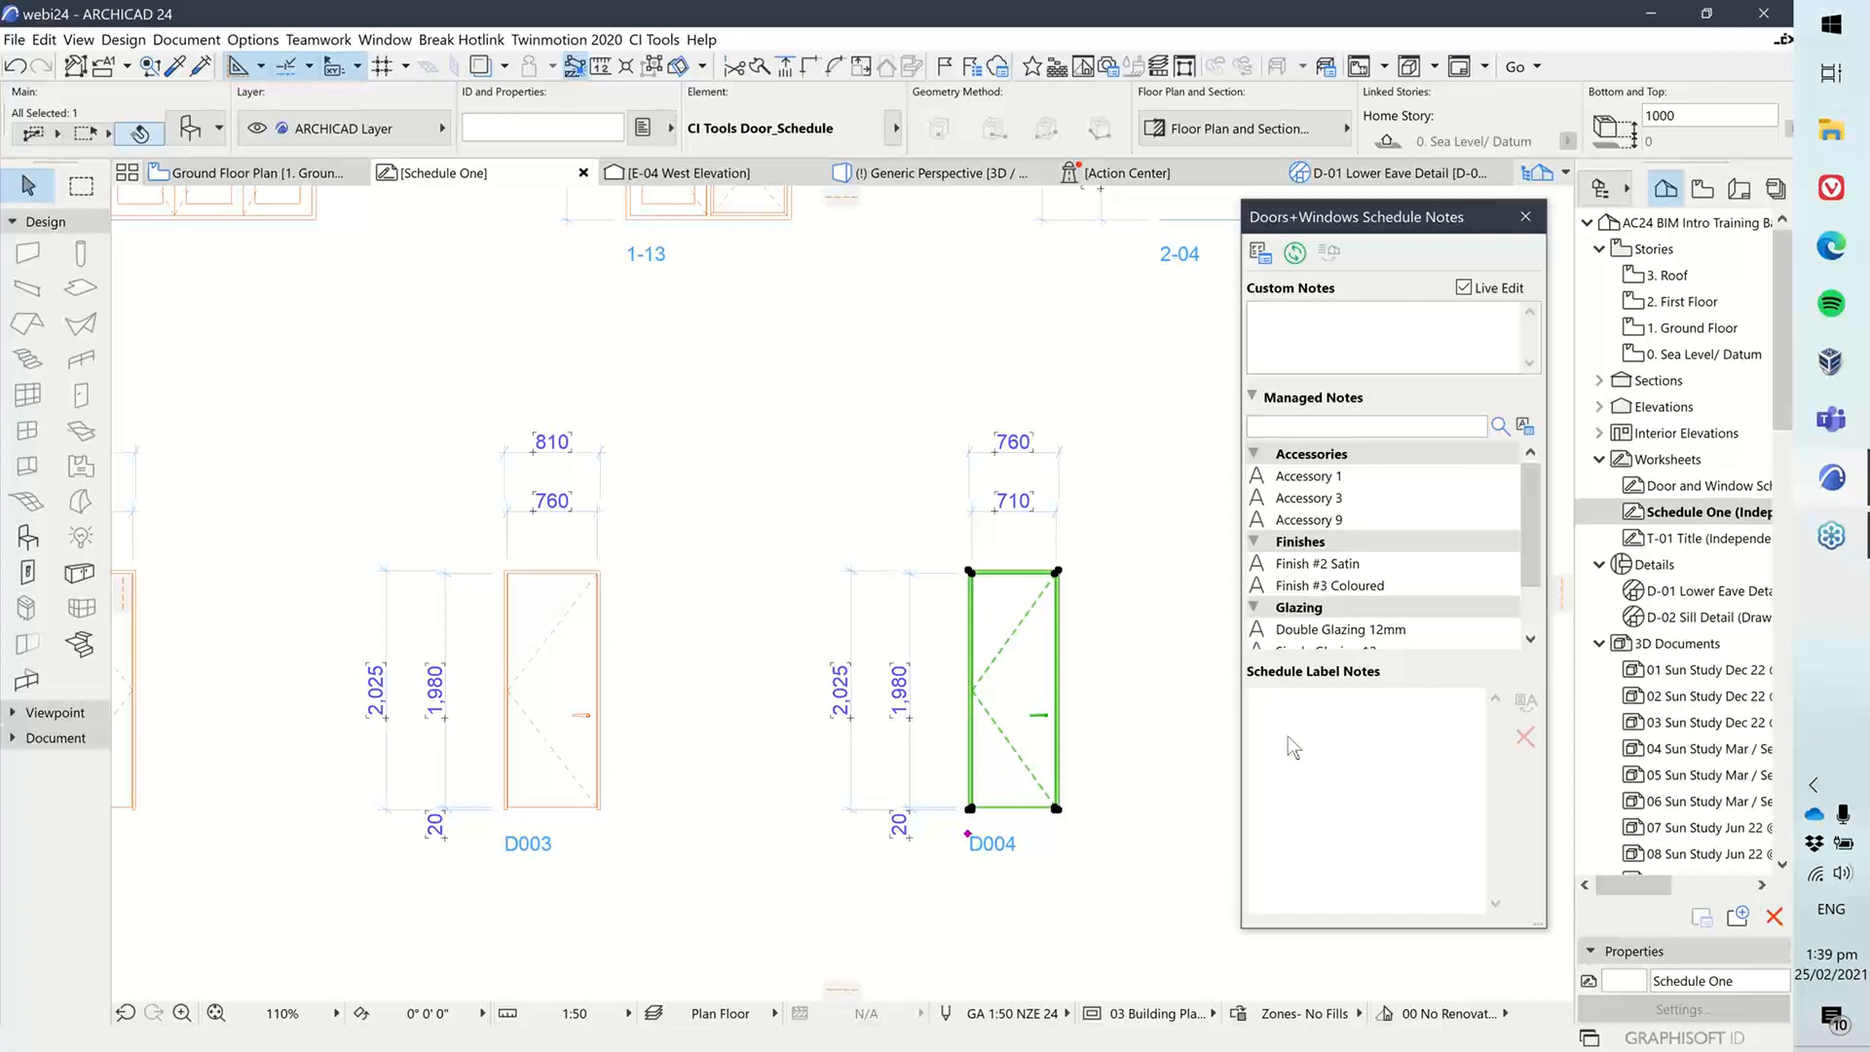
{"action": "middle_click_drag", "start_coordinate": [1128, 701], "coordinate": [967, 677]}
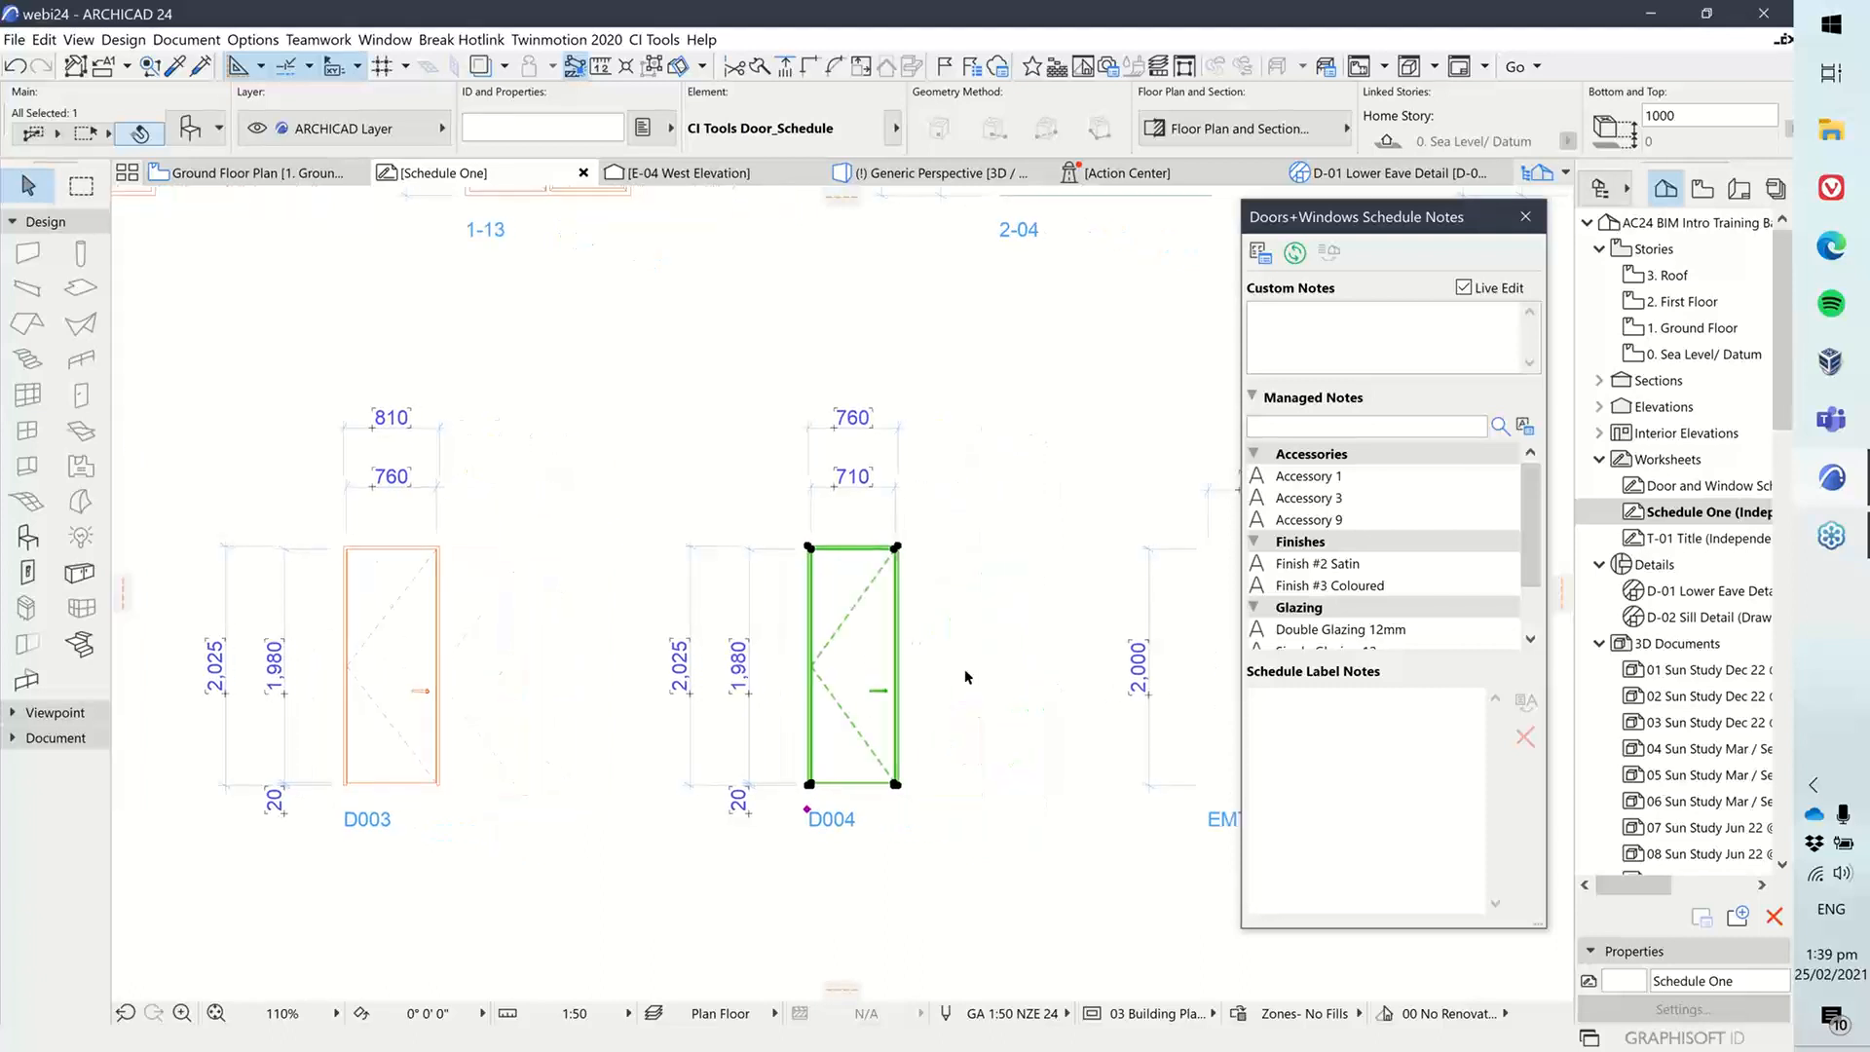
Step: Add the managed notes Accessory 1, Finish #2 Satin and Single Glazing 12mm to door D004's schedule label
{"action": "left_click", "coordinate": [1310, 477]}
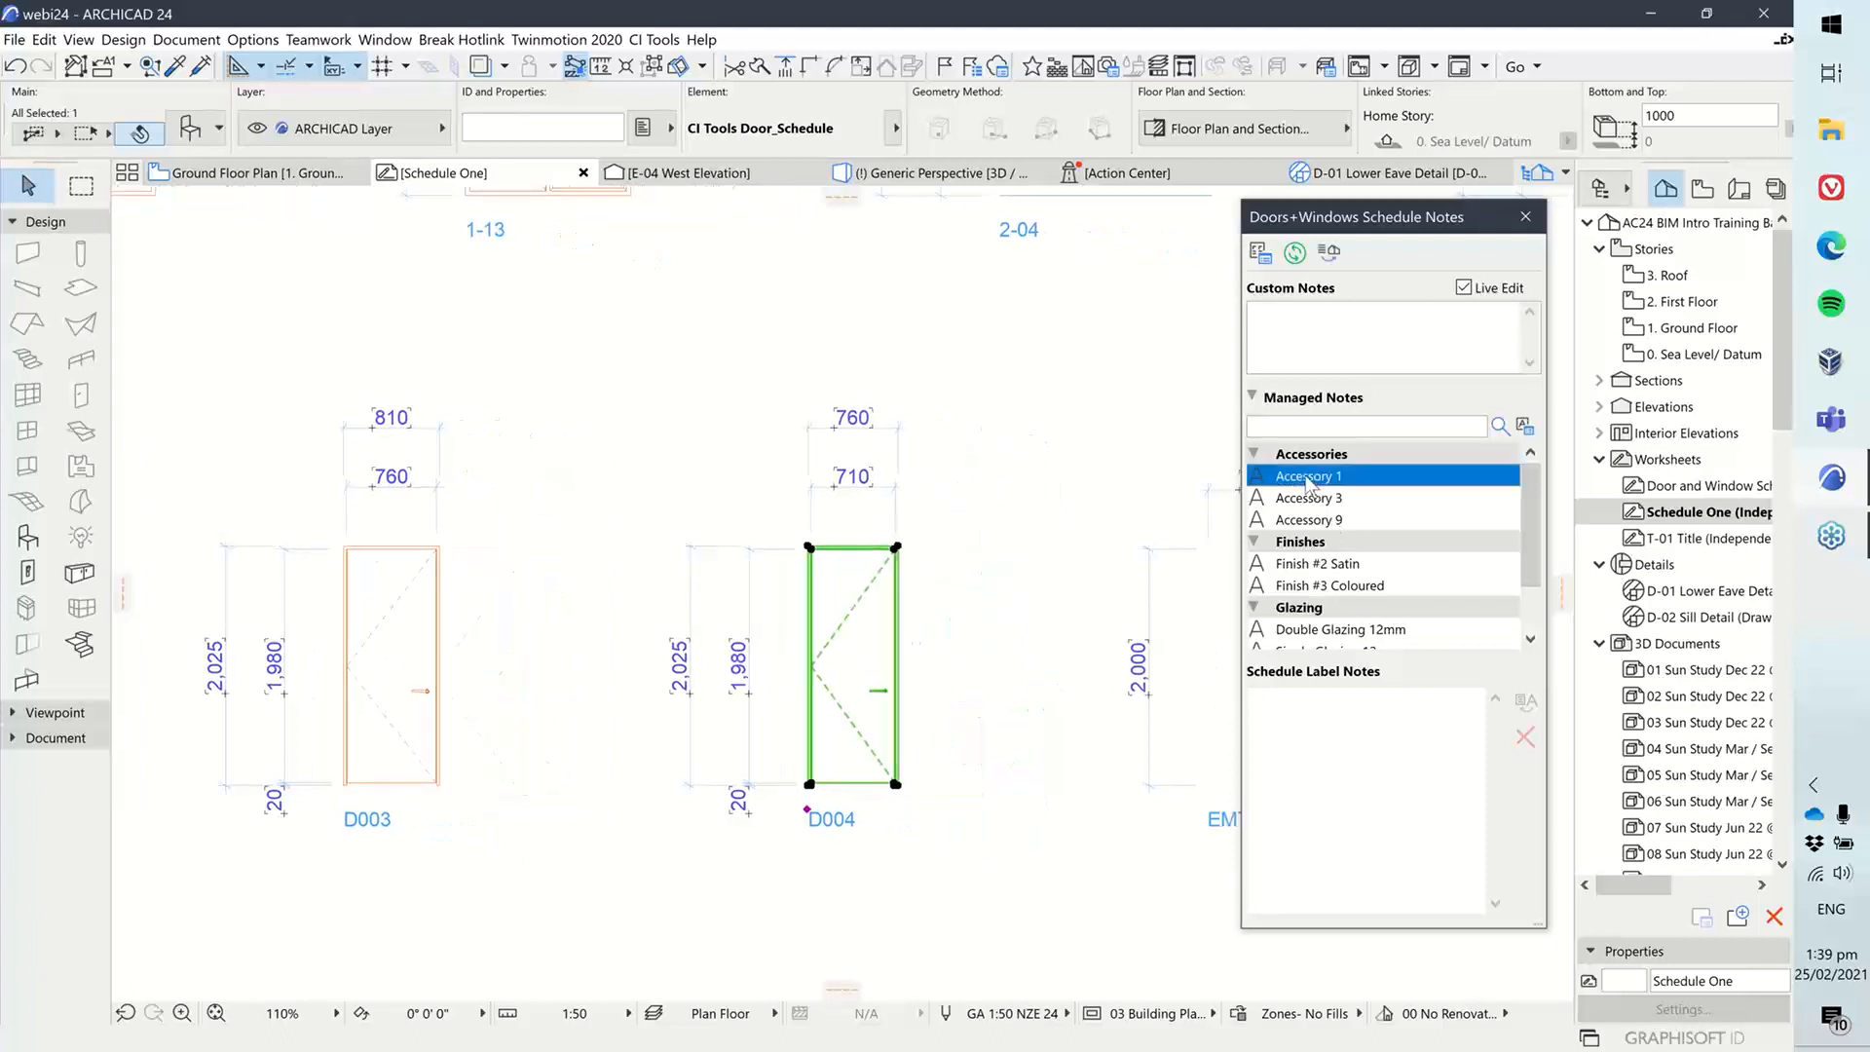
{"action": "left_click", "coordinate": [1525, 701]}
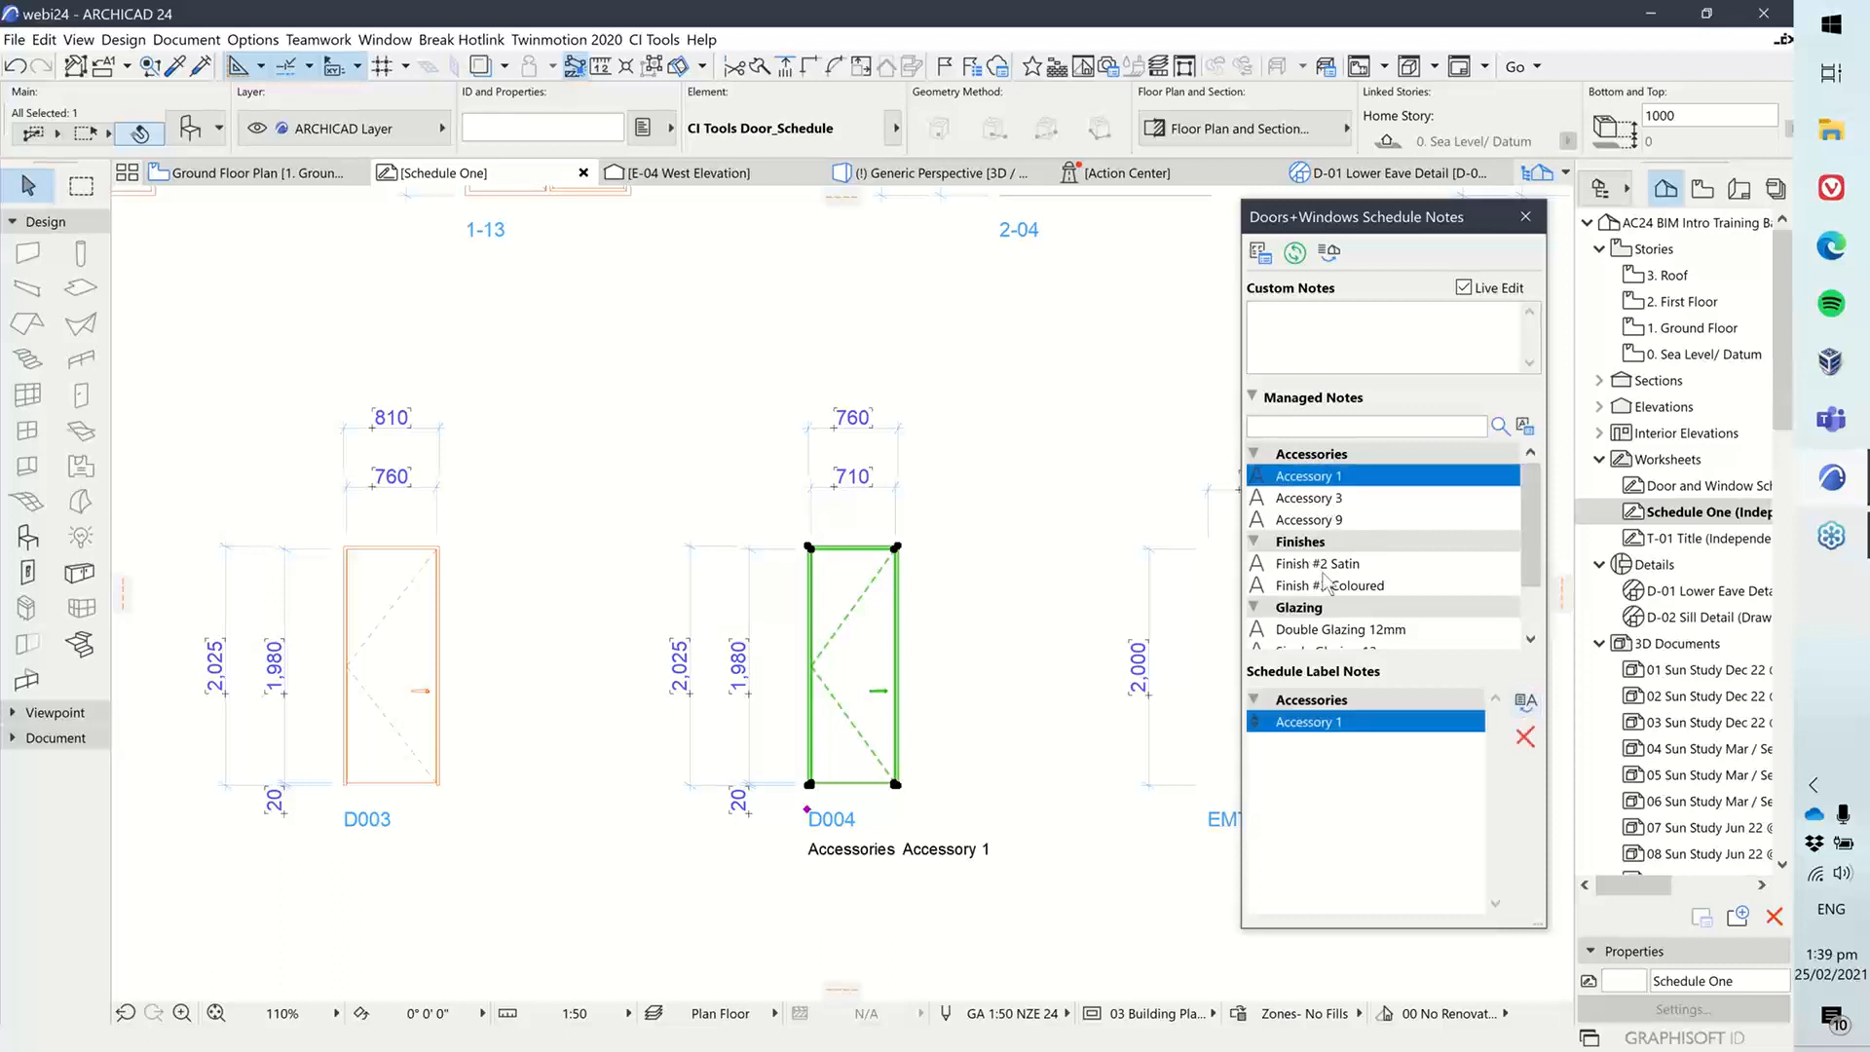
{"action": "left_click", "coordinate": [1316, 564]}
{"action": "left_click", "coordinate": [1525, 701]}
{"action": "scroll", "coordinate": [1362, 614], "scroll_direction": "down", "scroll_amount": 1}
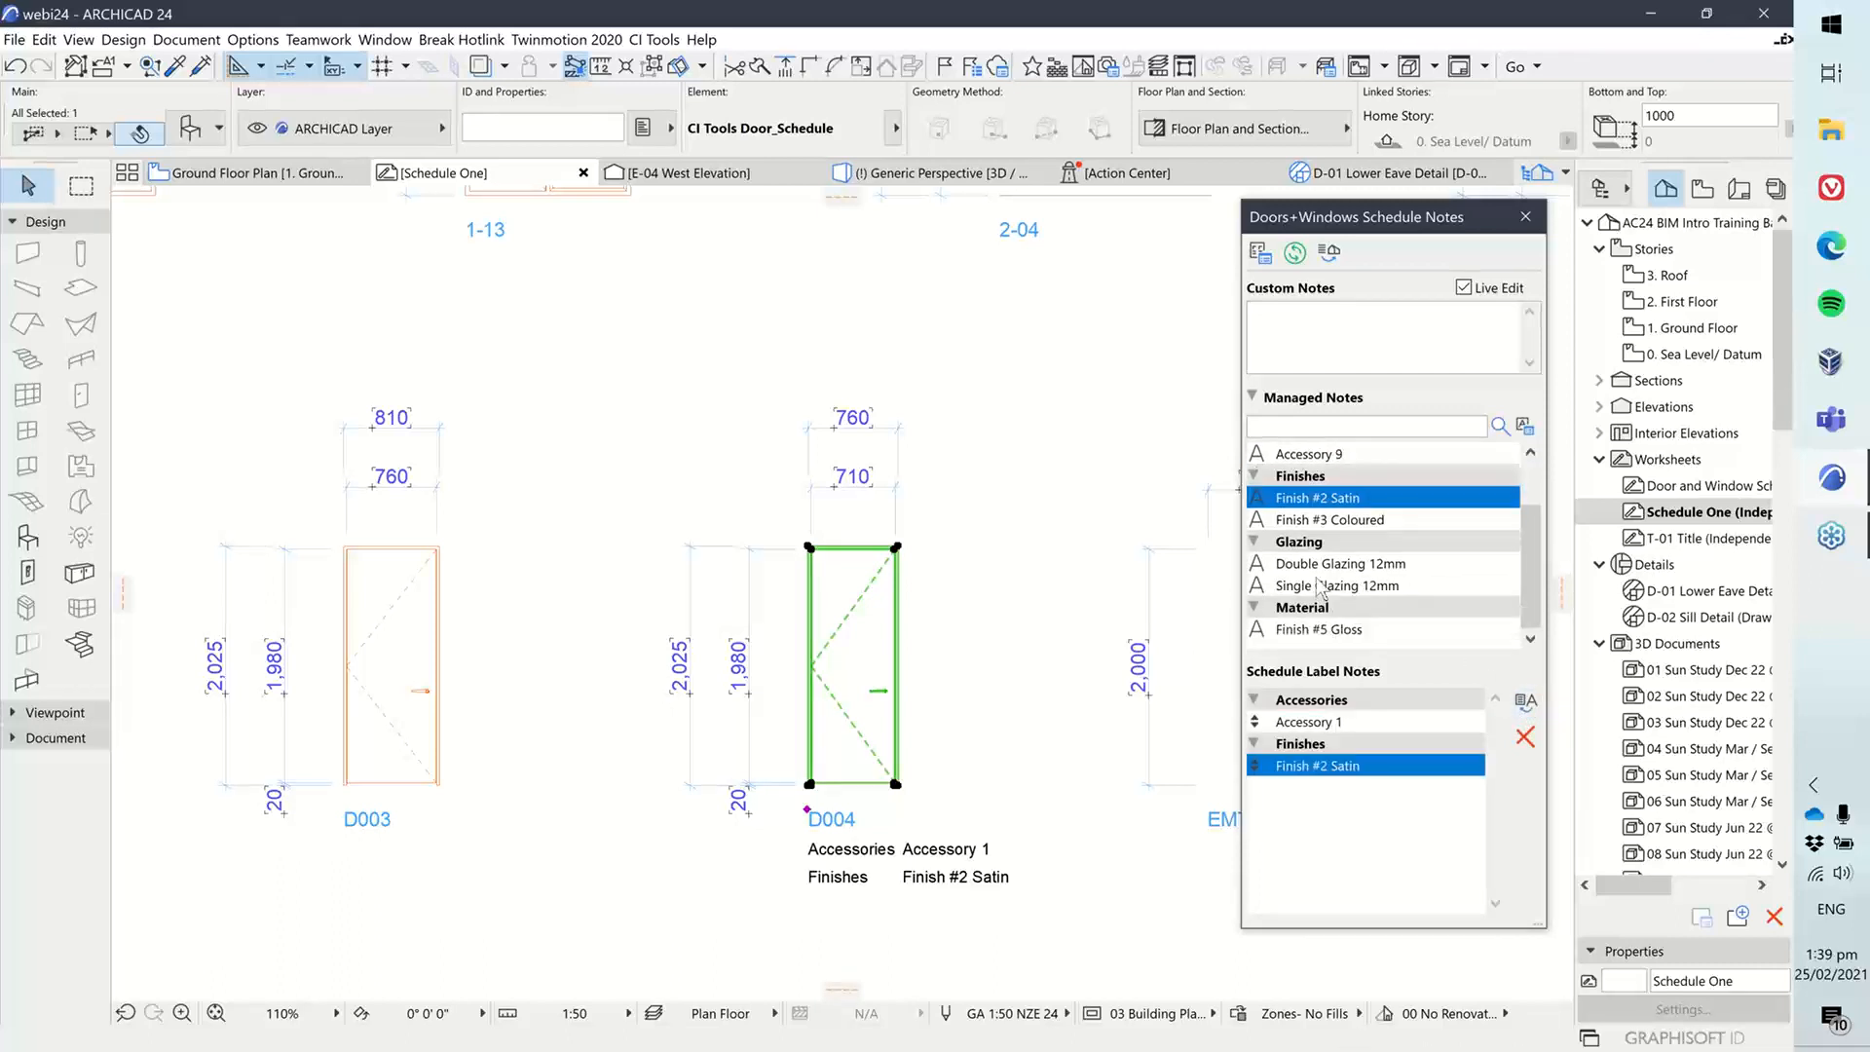
{"action": "left_click", "coordinate": [1361, 629]}
{"action": "left_click", "coordinate": [1524, 701]}
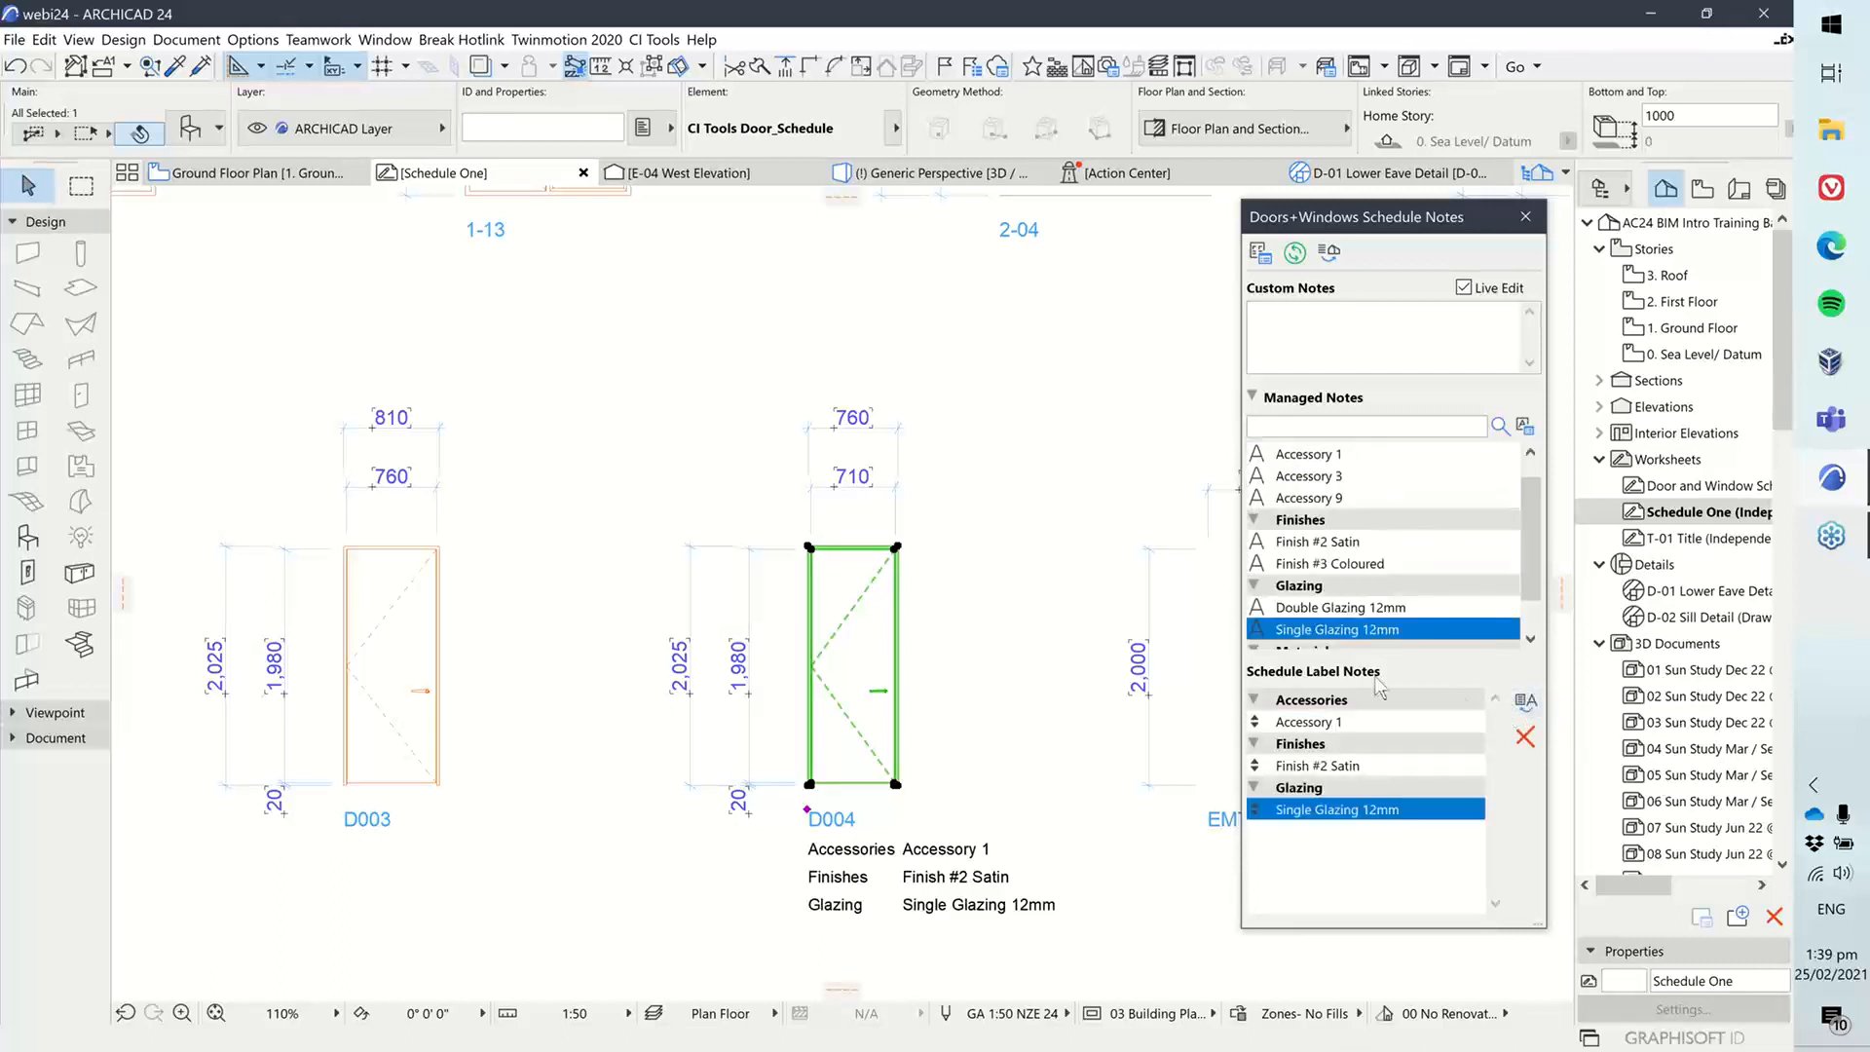
Step: Enter the custom note "This is a note I'm typing" for door D004 and deselect the door
{"action": "middle_click_drag", "start_coordinate": [929, 713], "coordinate": [867, 558]}
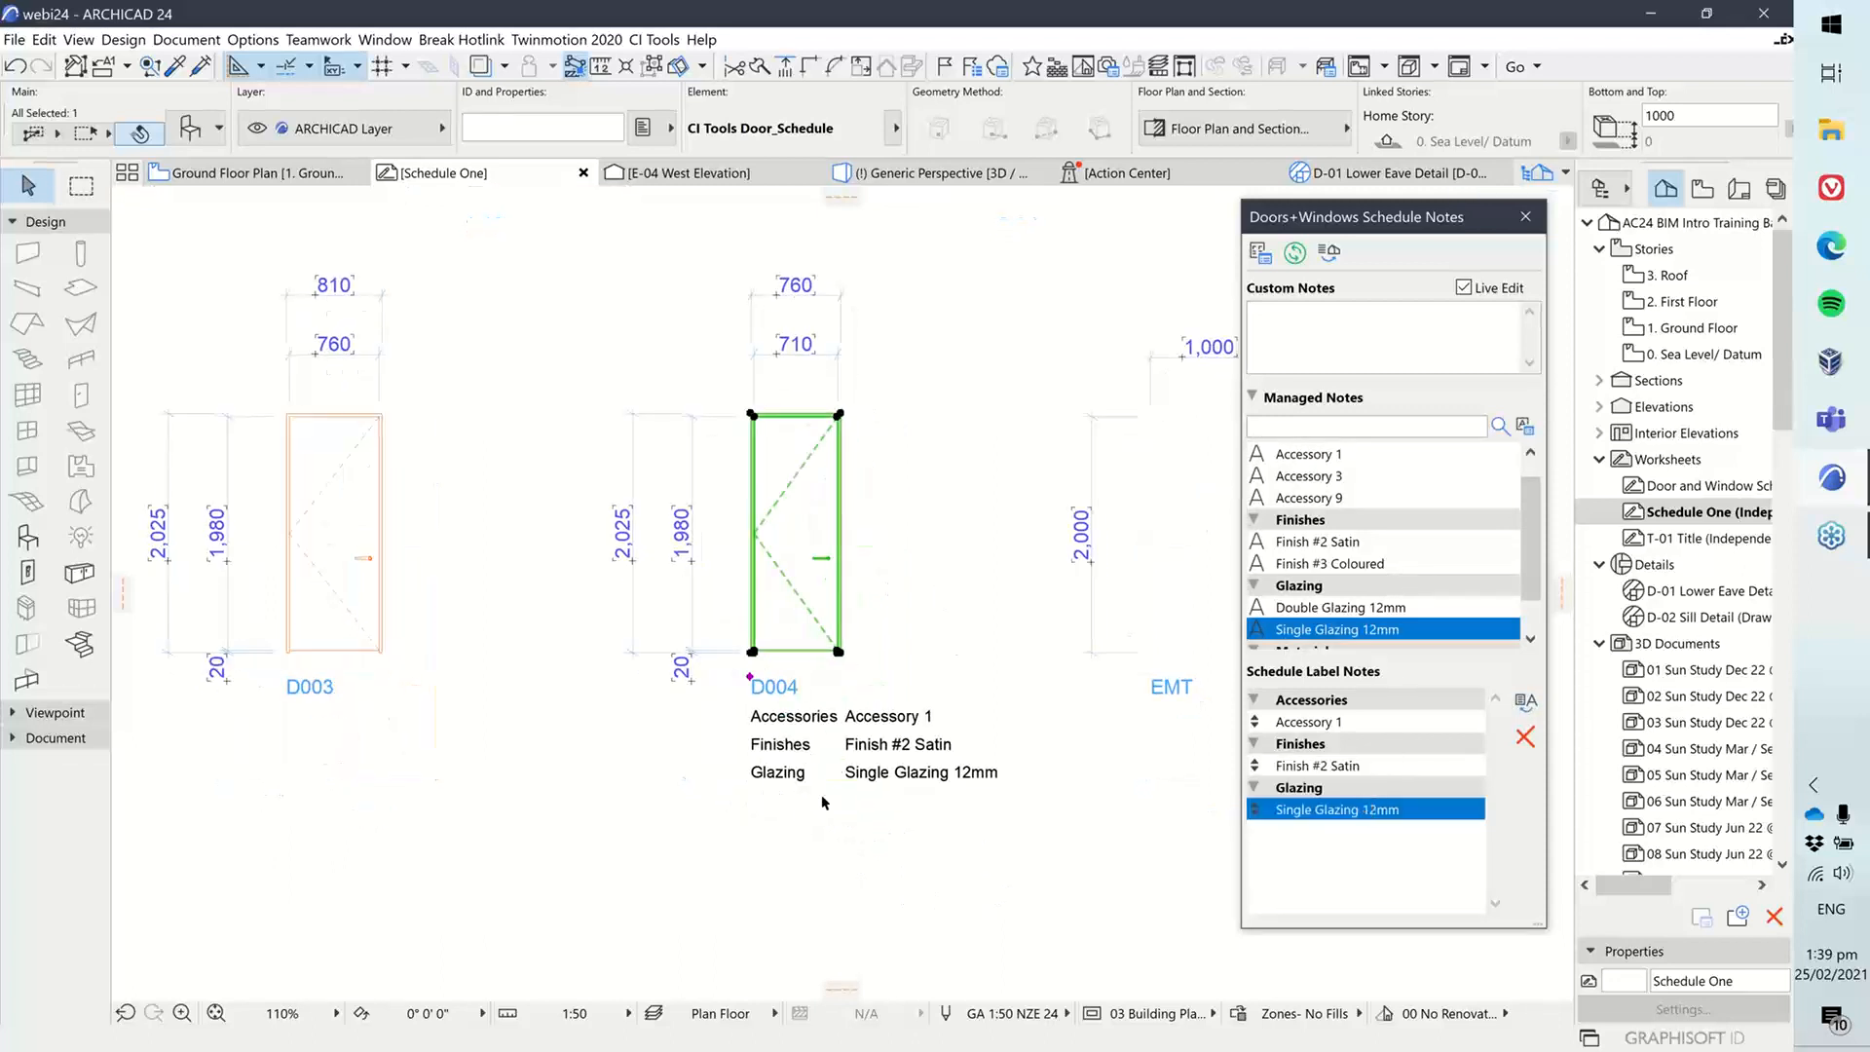
{"action": "scroll", "coordinate": [808, 740], "scroll_direction": "down", "scroll_amount": 3}
{"action": "middle_click_drag", "start_coordinate": [694, 588], "coordinate": [766, 680]}
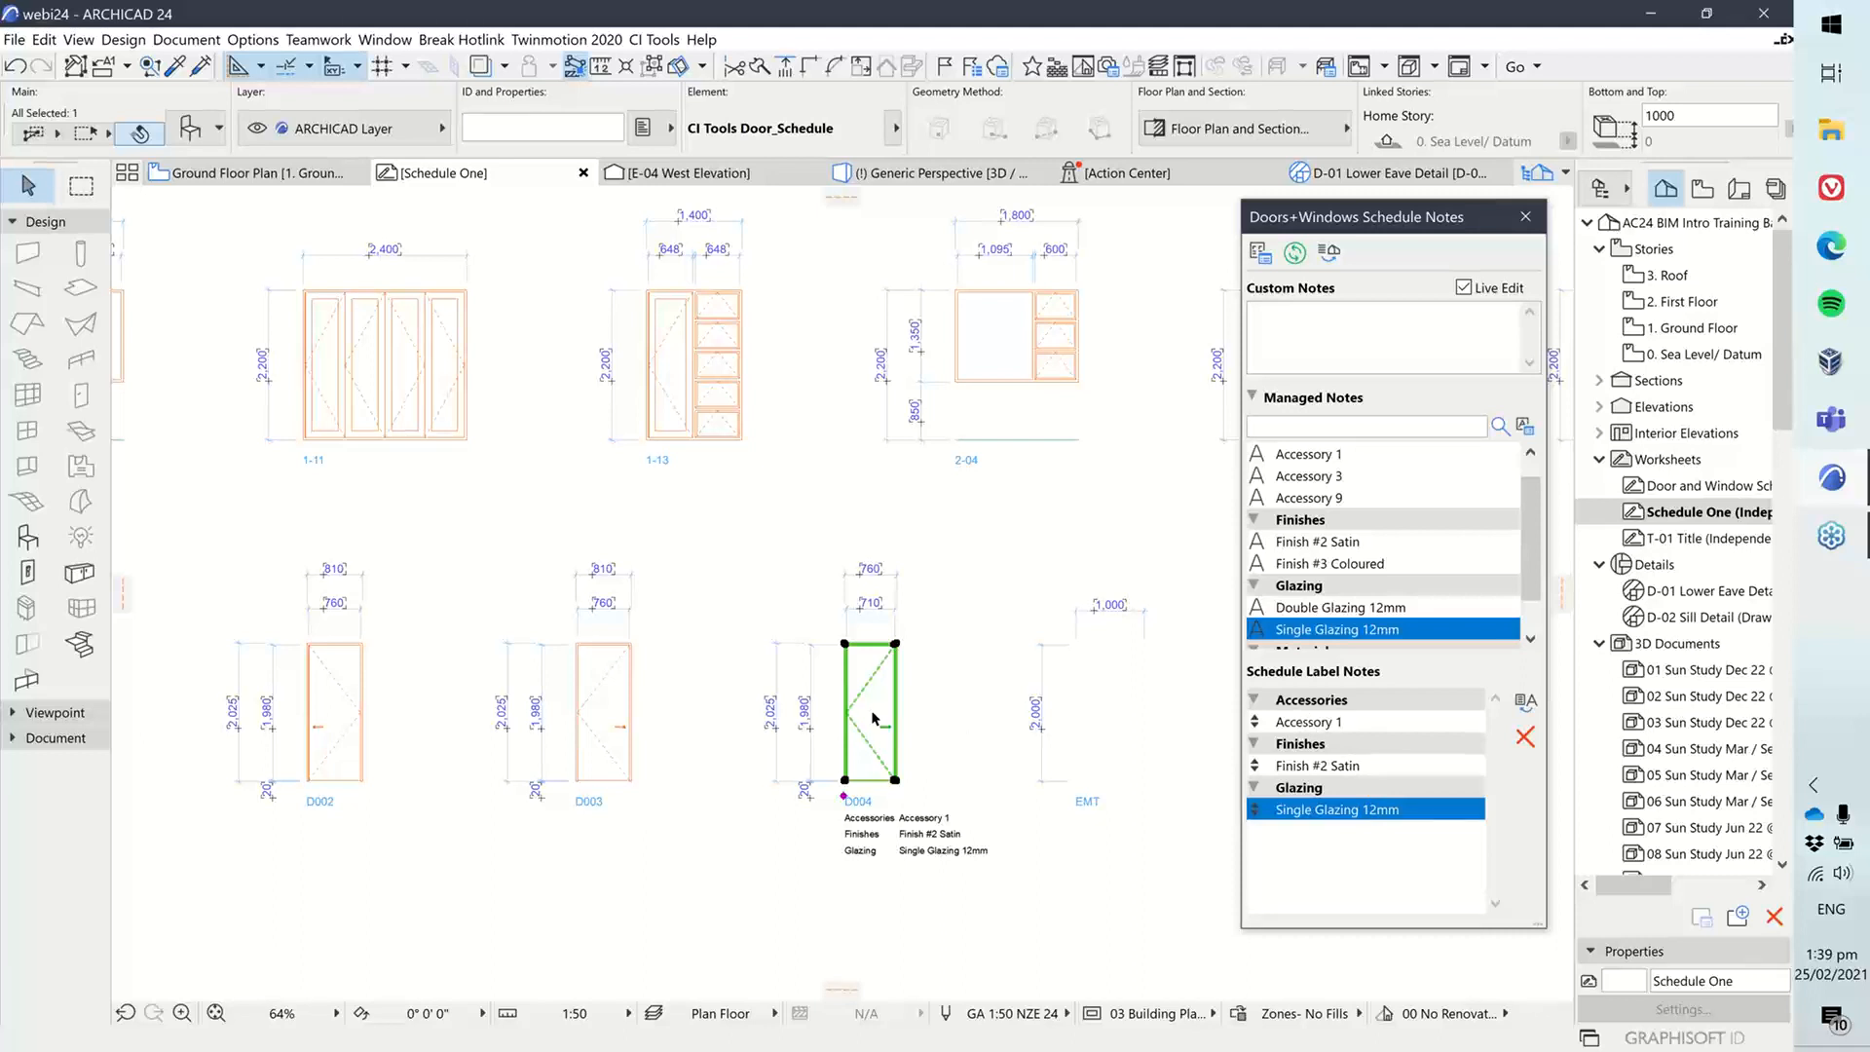
{"action": "left_click", "coordinate": [1356, 314]}
{"action": "type", "text": "This is a note I'm typing"}
{"action": "left_click", "coordinate": [1343, 429]}
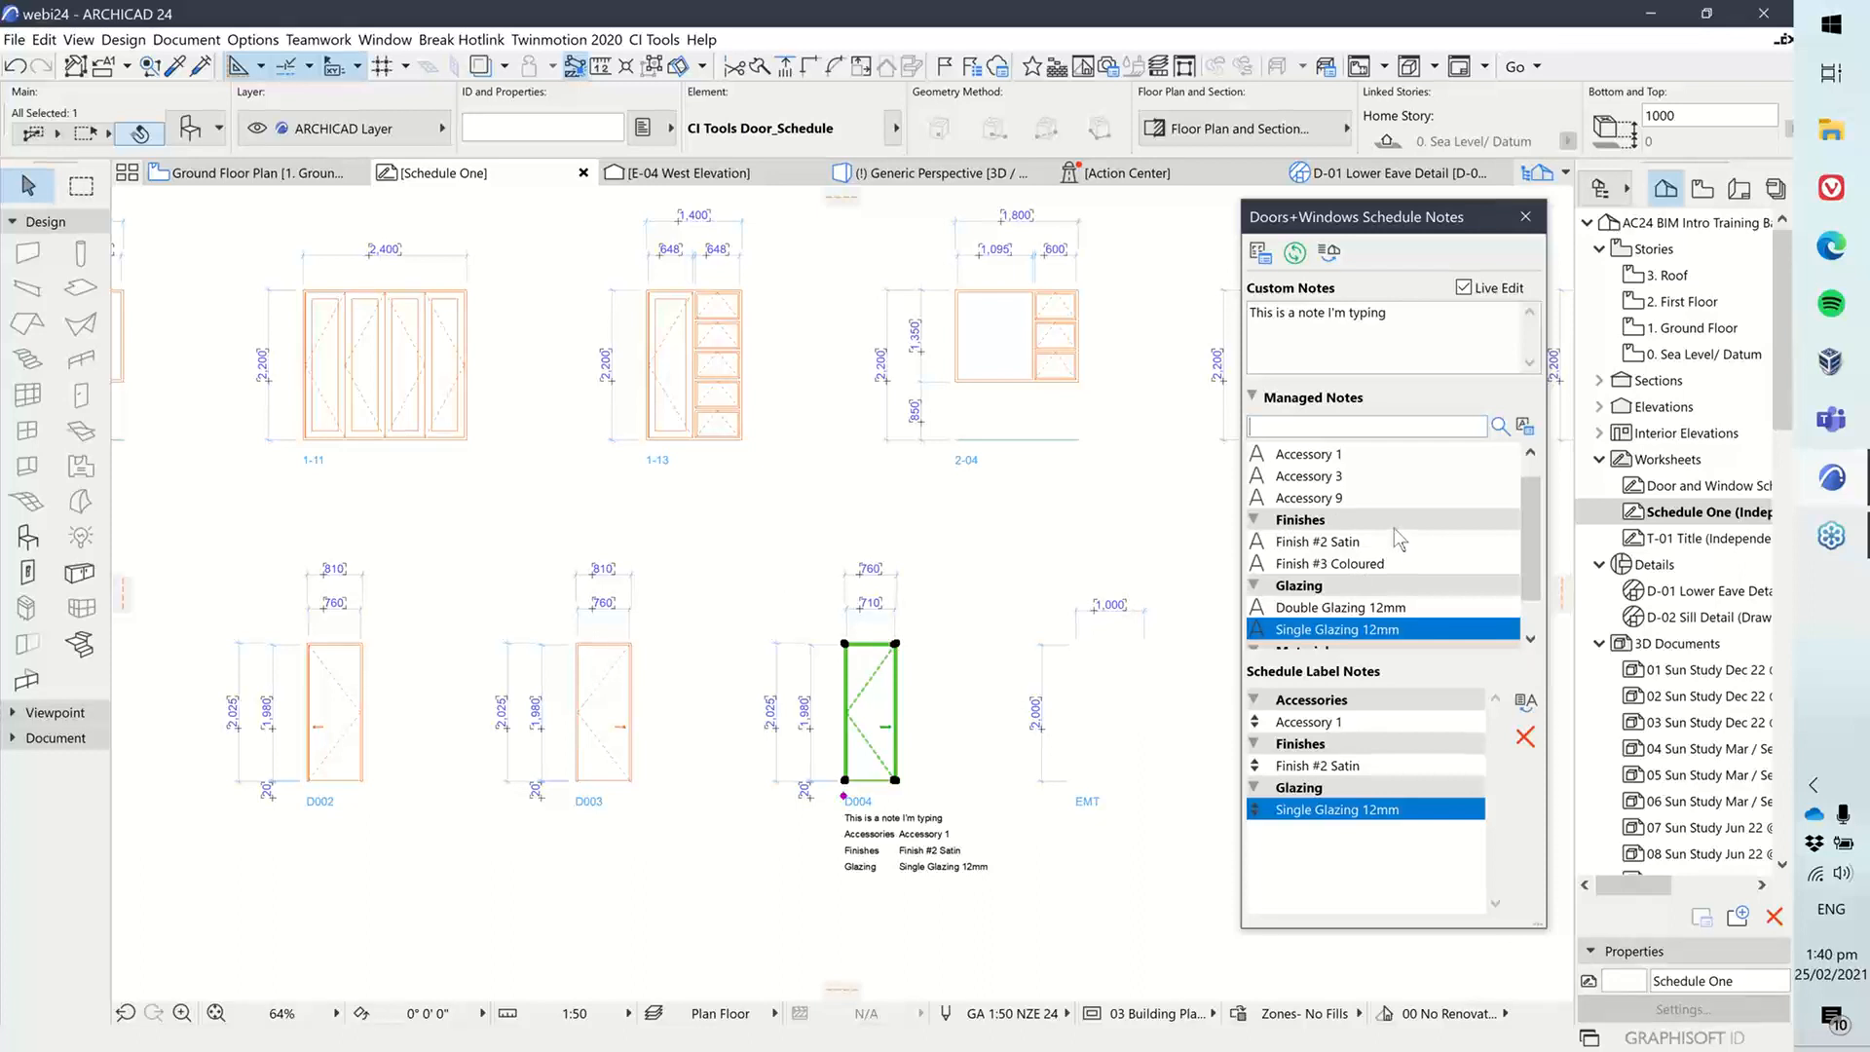
{"action": "scroll", "coordinate": [1394, 512], "scroll_direction": "up", "scroll_amount": 1}
{"action": "scroll", "coordinate": [1393, 512], "scroll_direction": "down", "scroll_amount": 3}
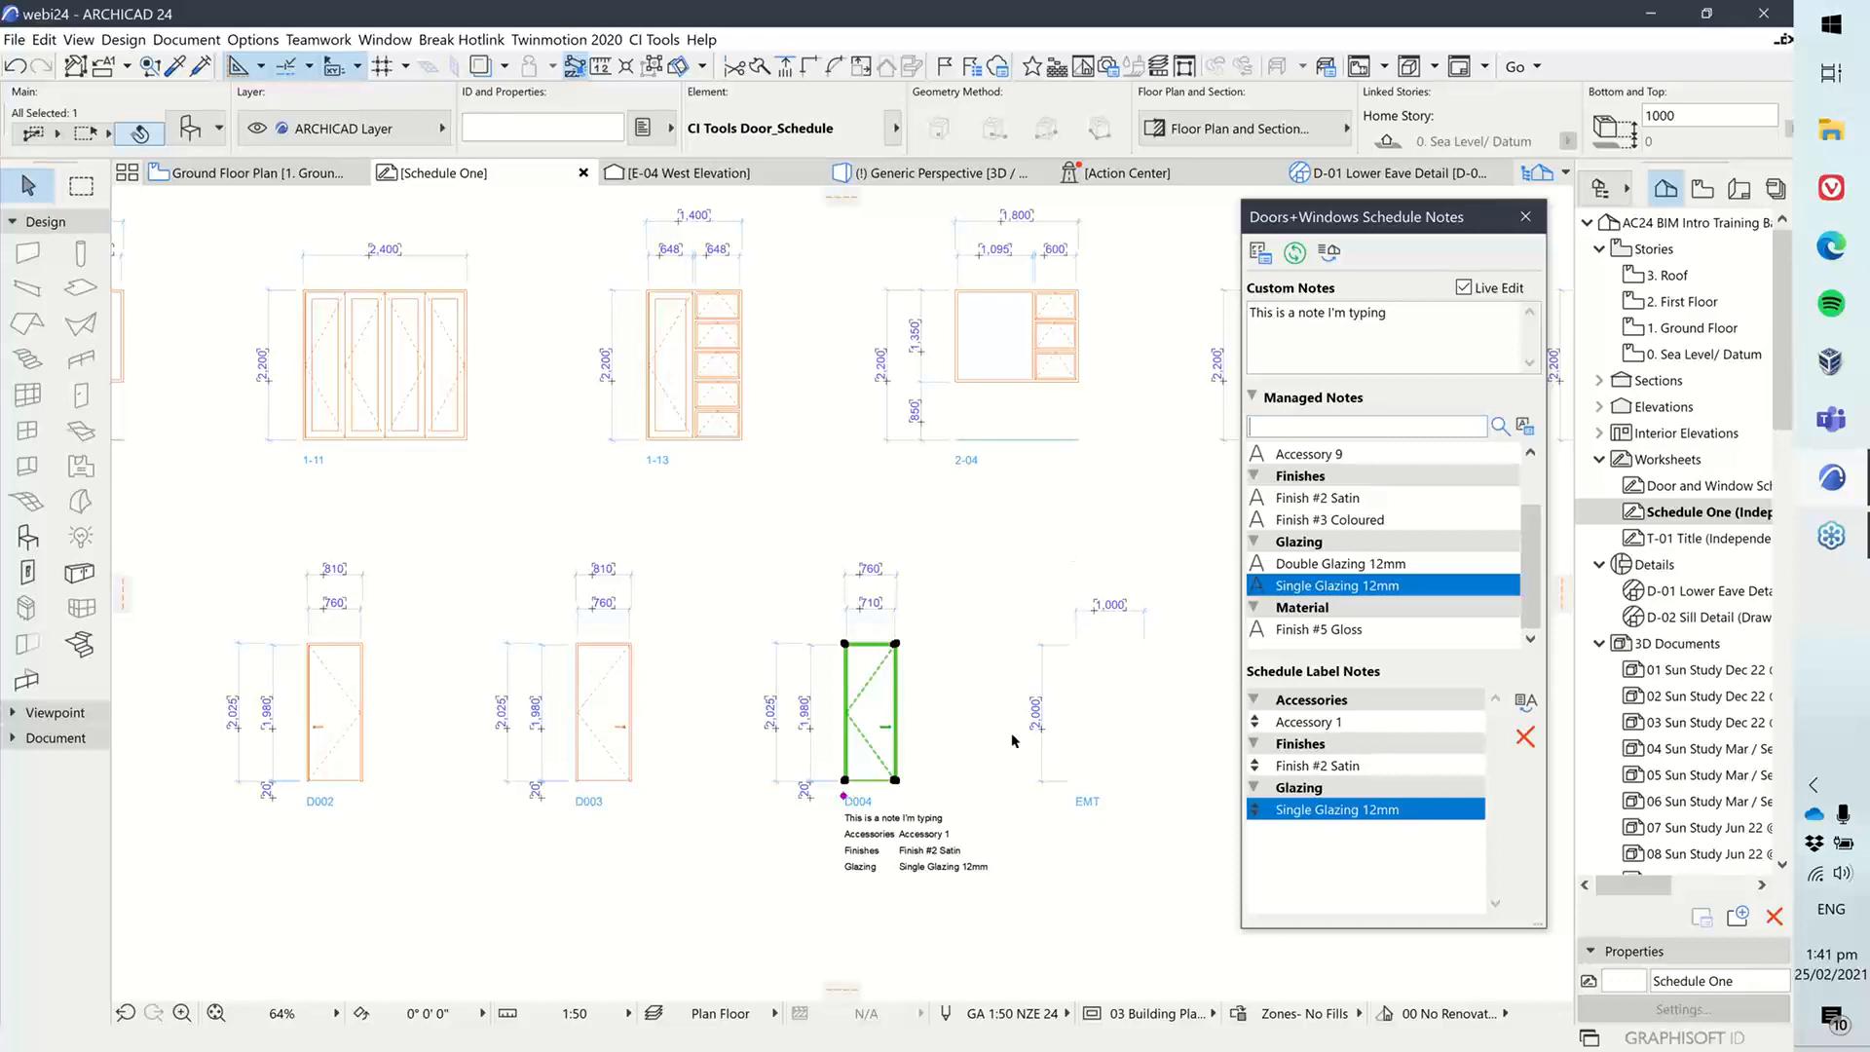
{"action": "left_click", "coordinate": [1053, 861]}
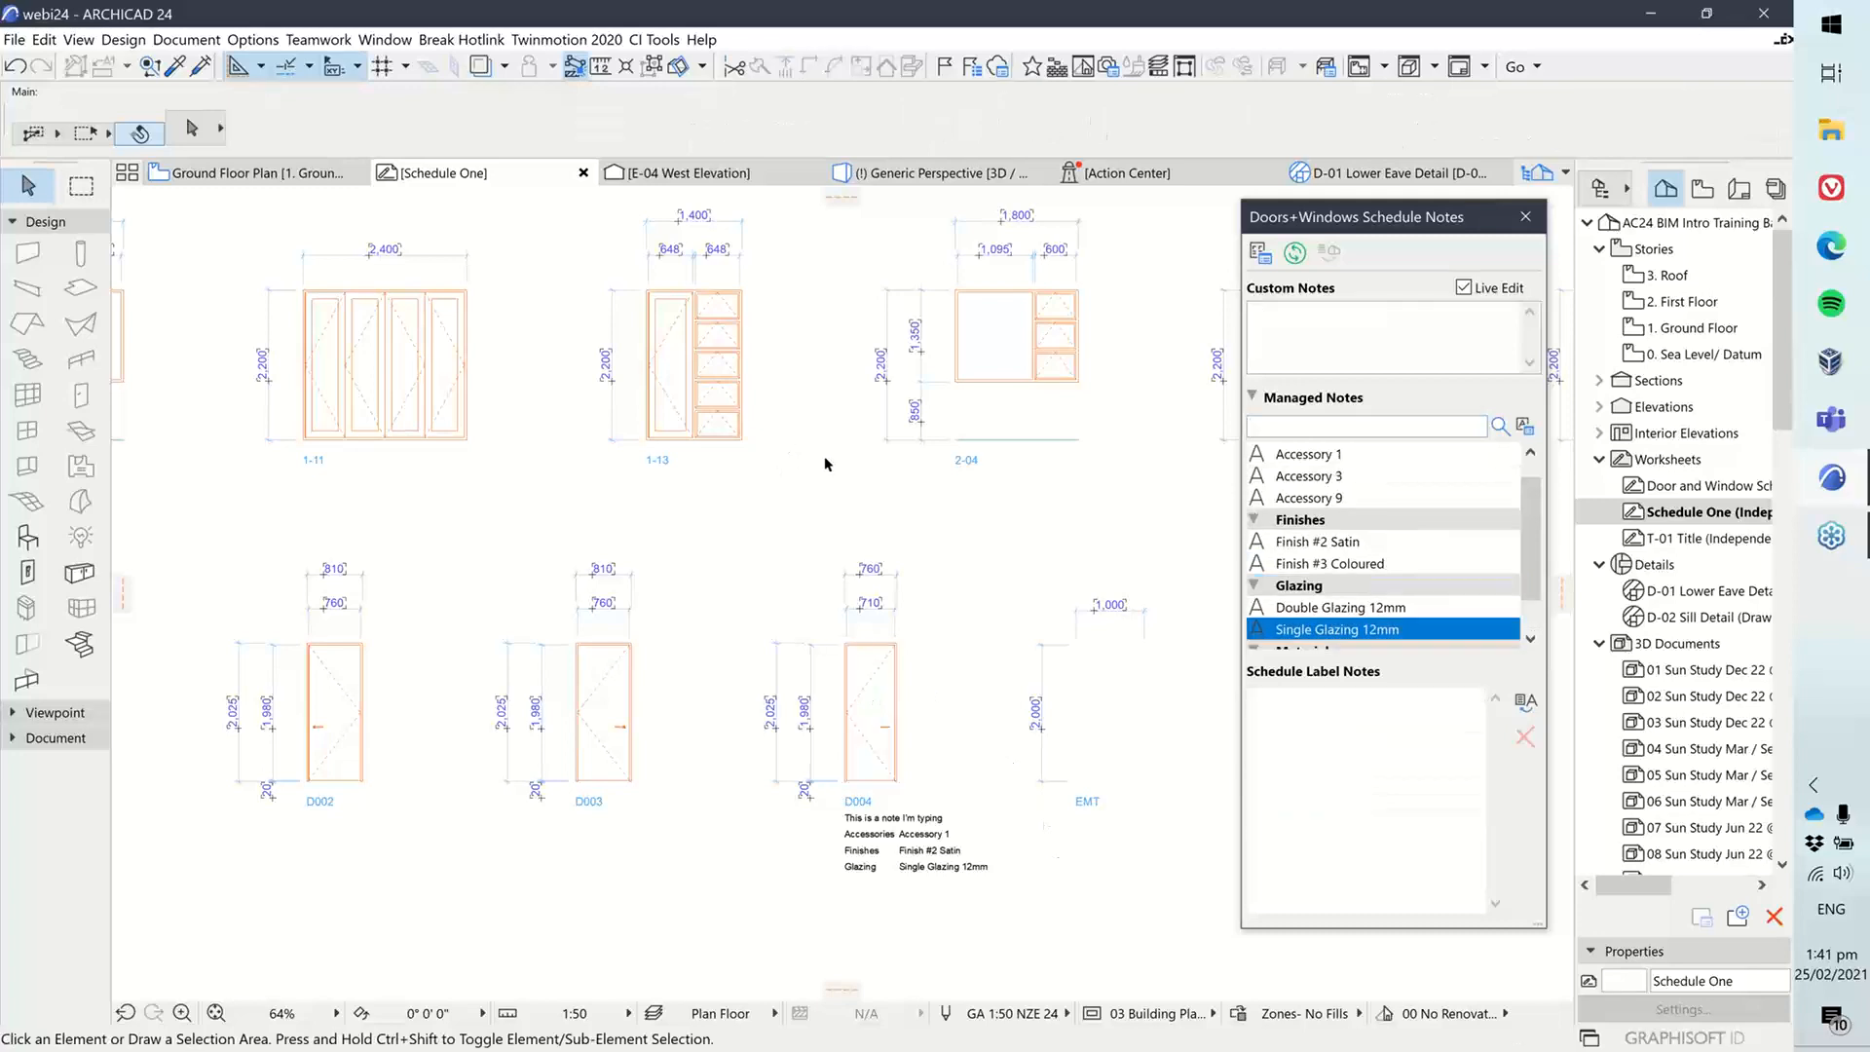
{"action": "scroll", "coordinate": [856, 464], "scroll_direction": "down", "scroll_amount": 5}
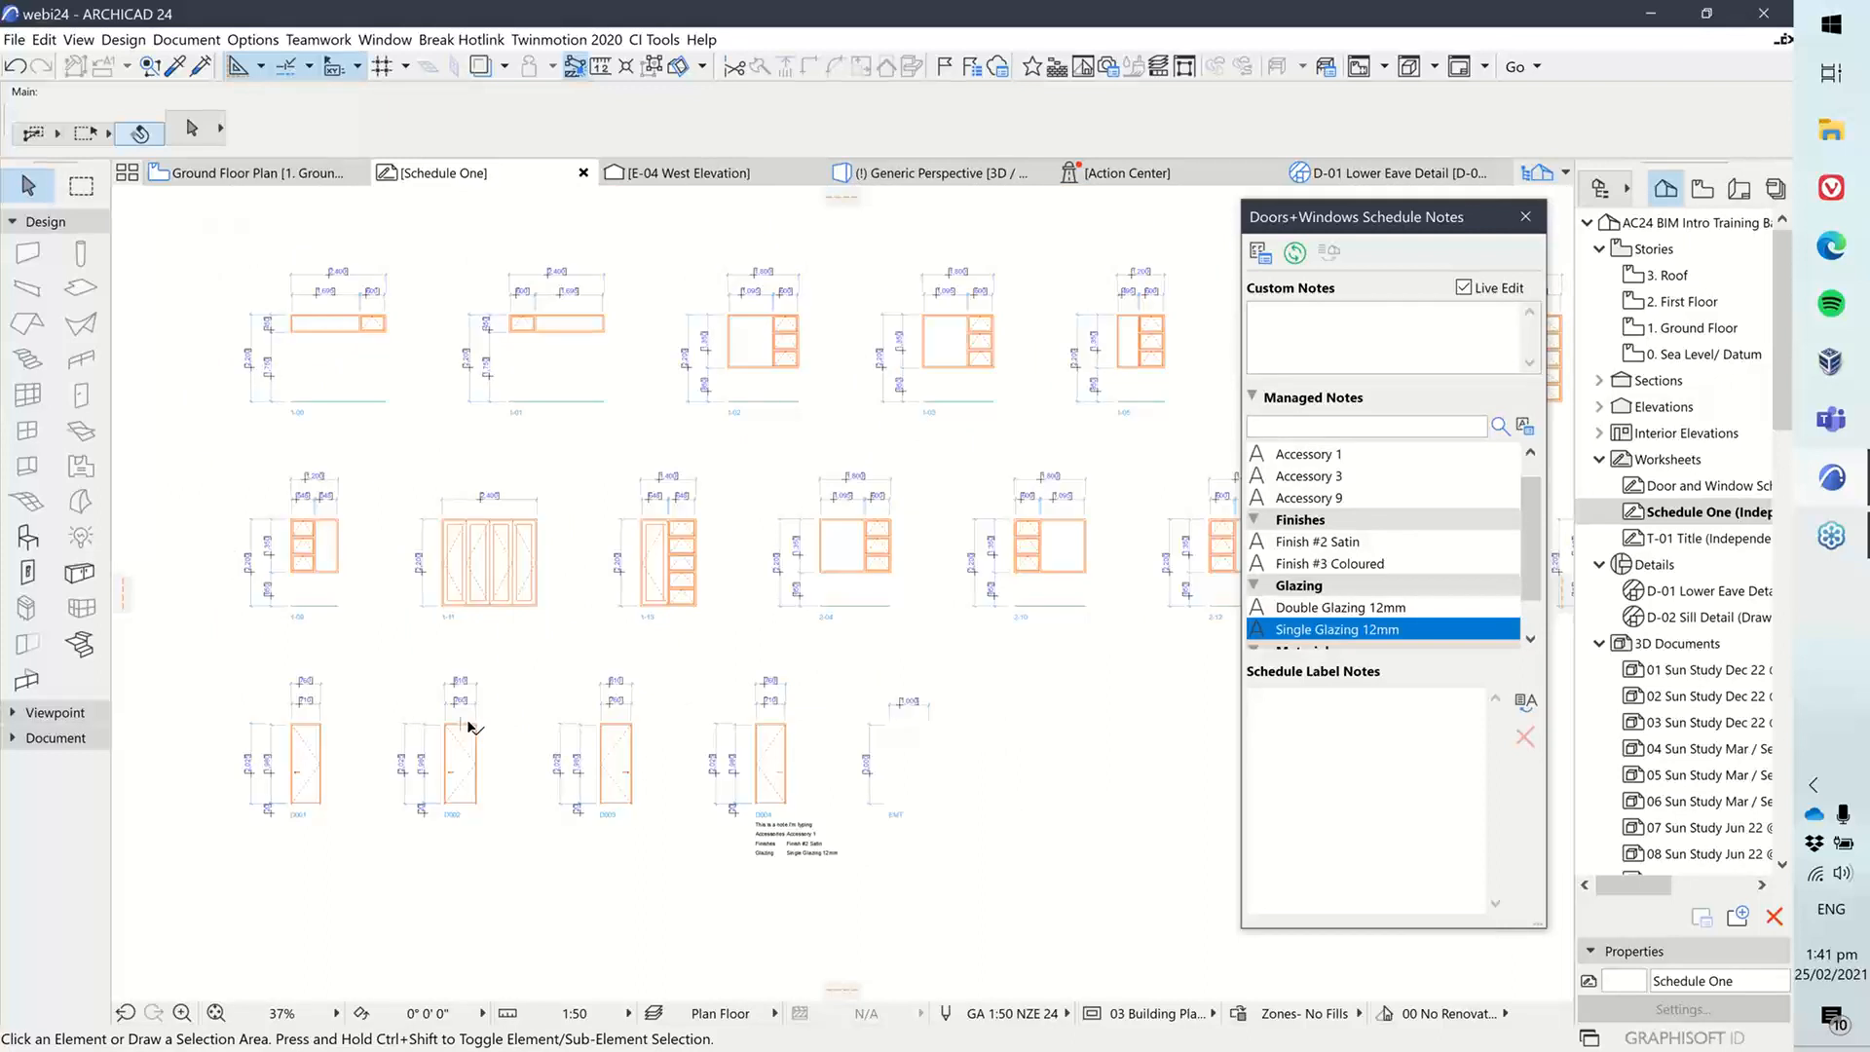
Step: On the Ground Floor plan, select the 1-13 opening by the hallway and add the managed note Double Glazing 12mm
{"action": "left_click", "coordinate": [279, 185]}
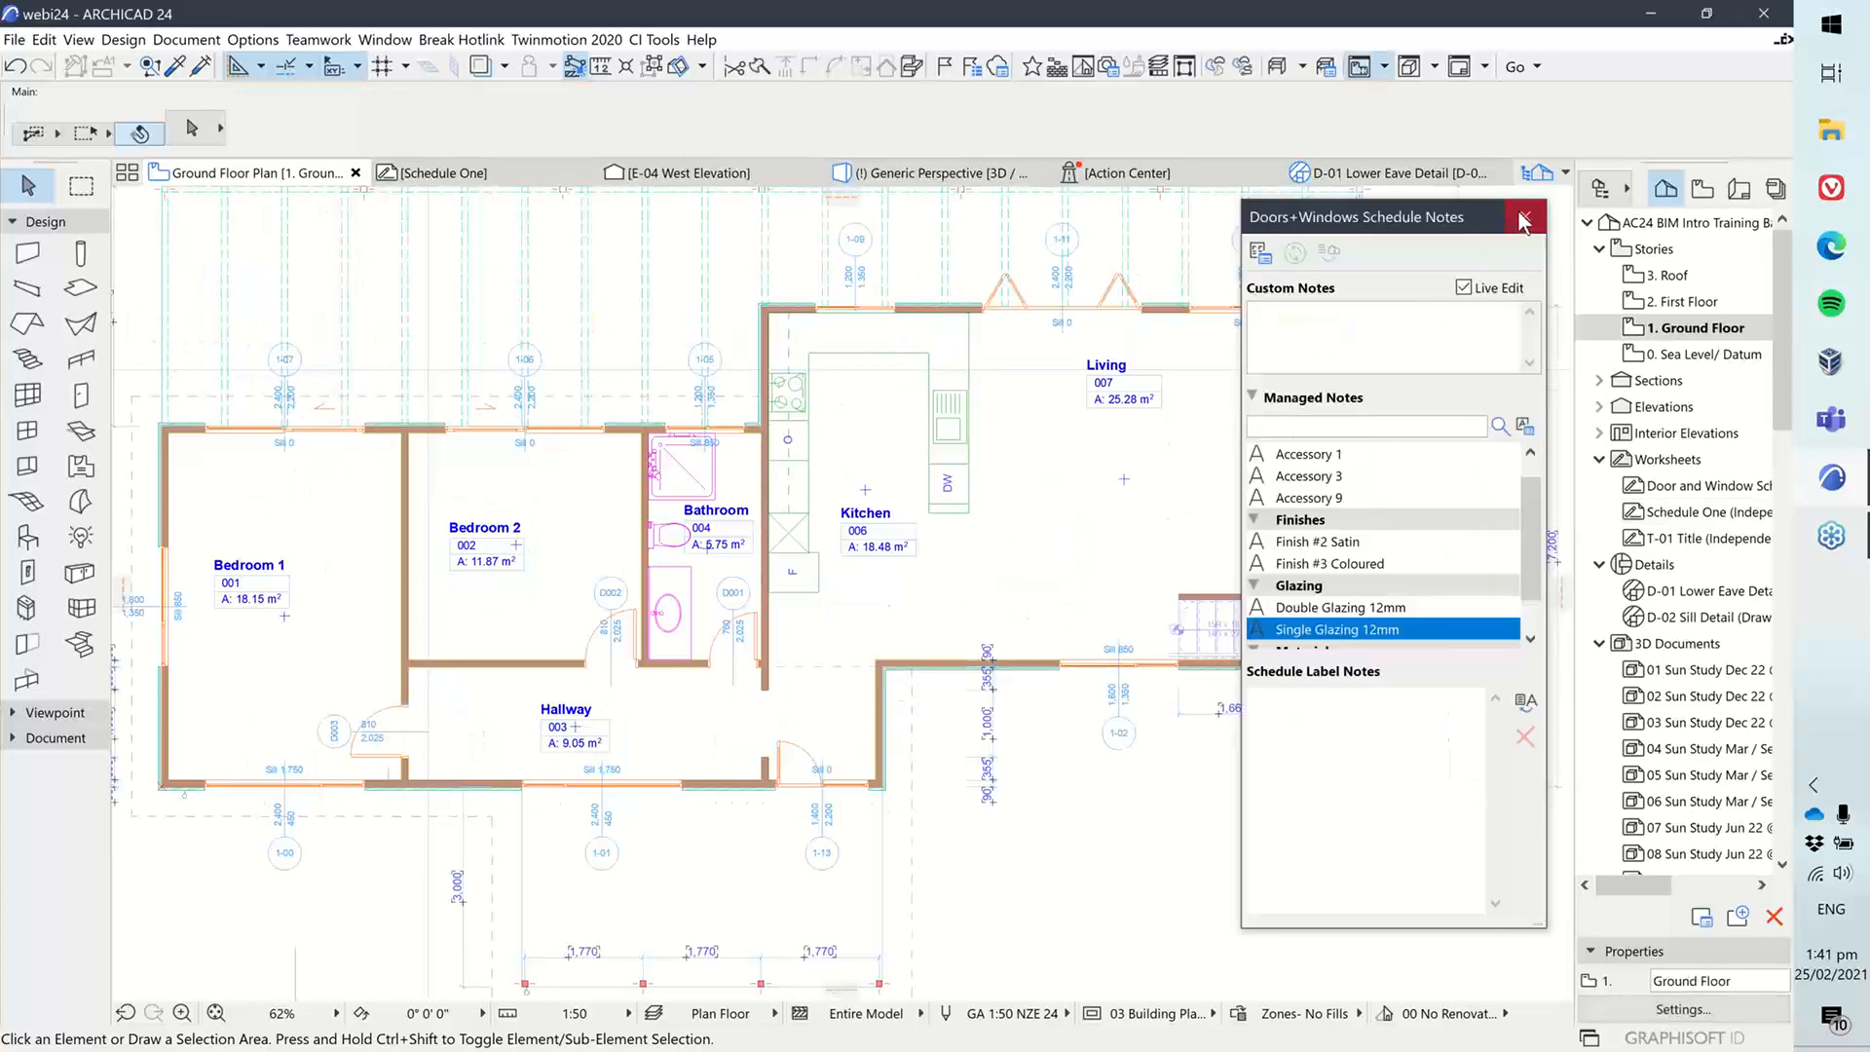
{"action": "left_click_drag", "start_coordinate": [1420, 219], "coordinate": [1429, 223]}
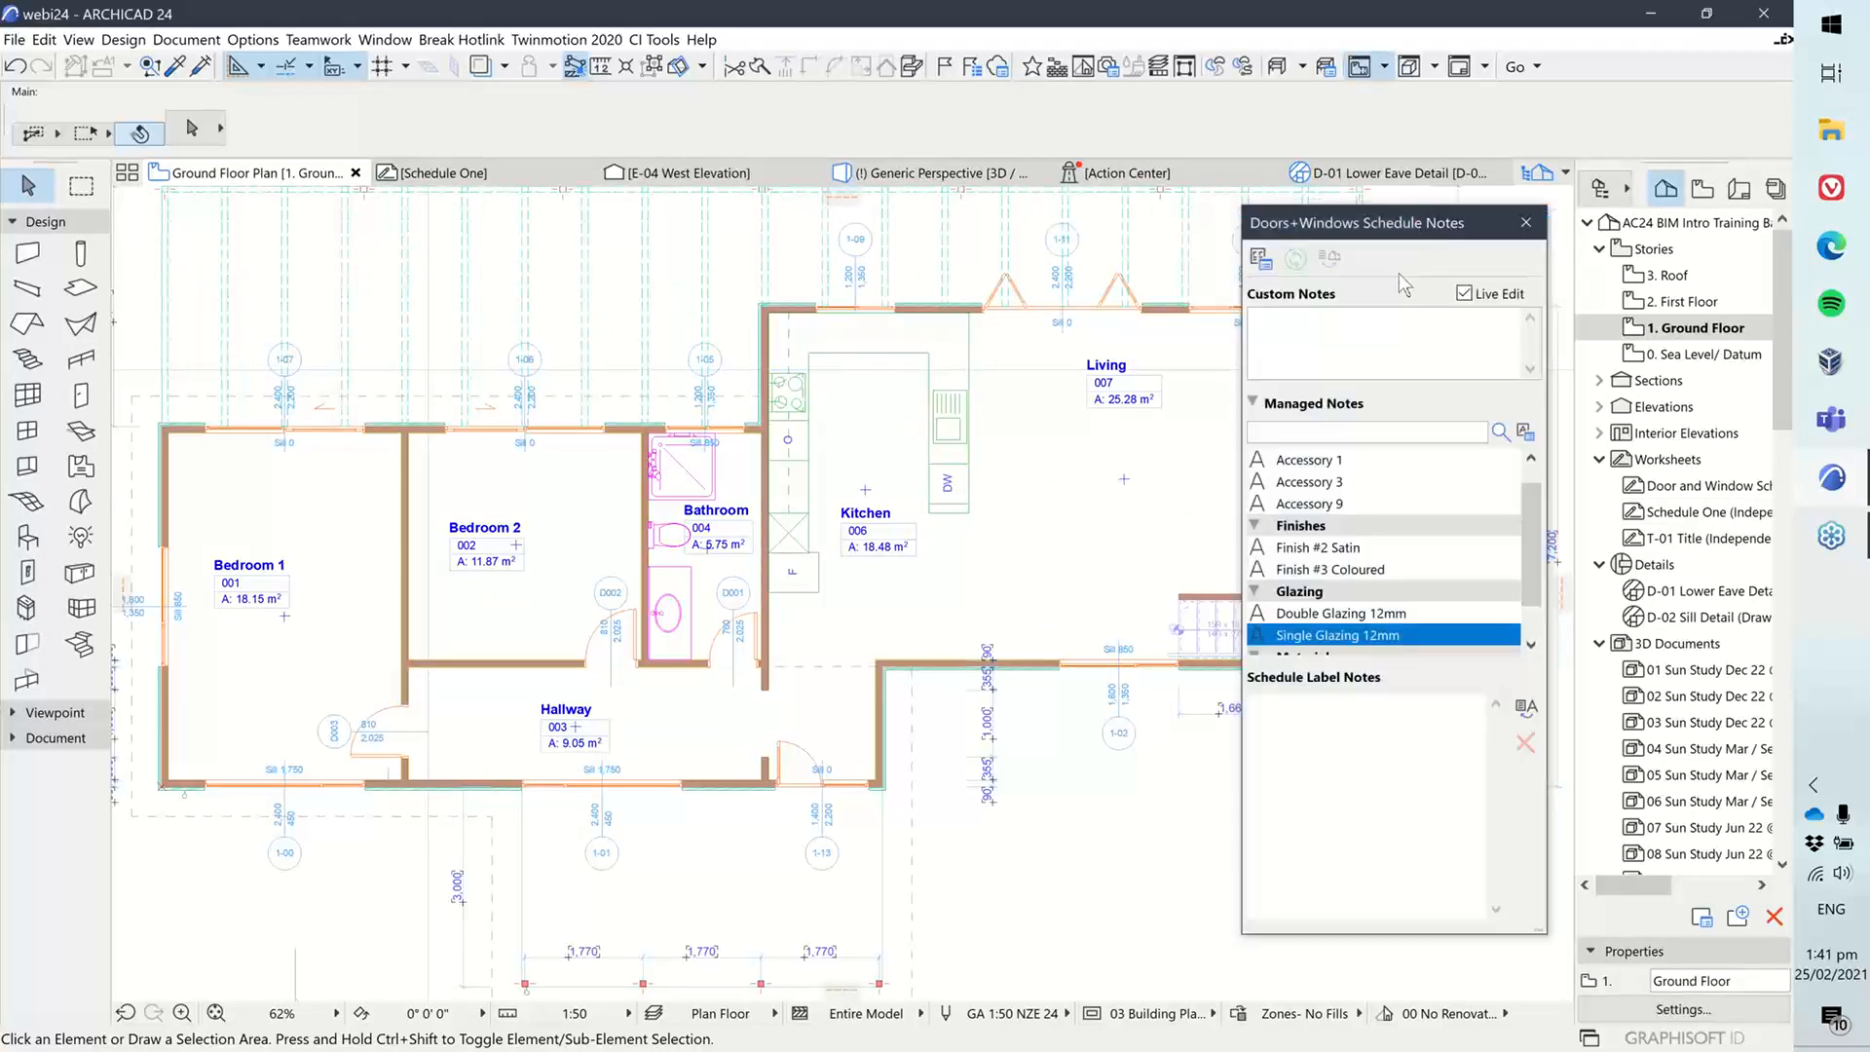
{"action": "middle_click_drag", "start_coordinate": [1147, 422], "coordinate": [779, 418]}
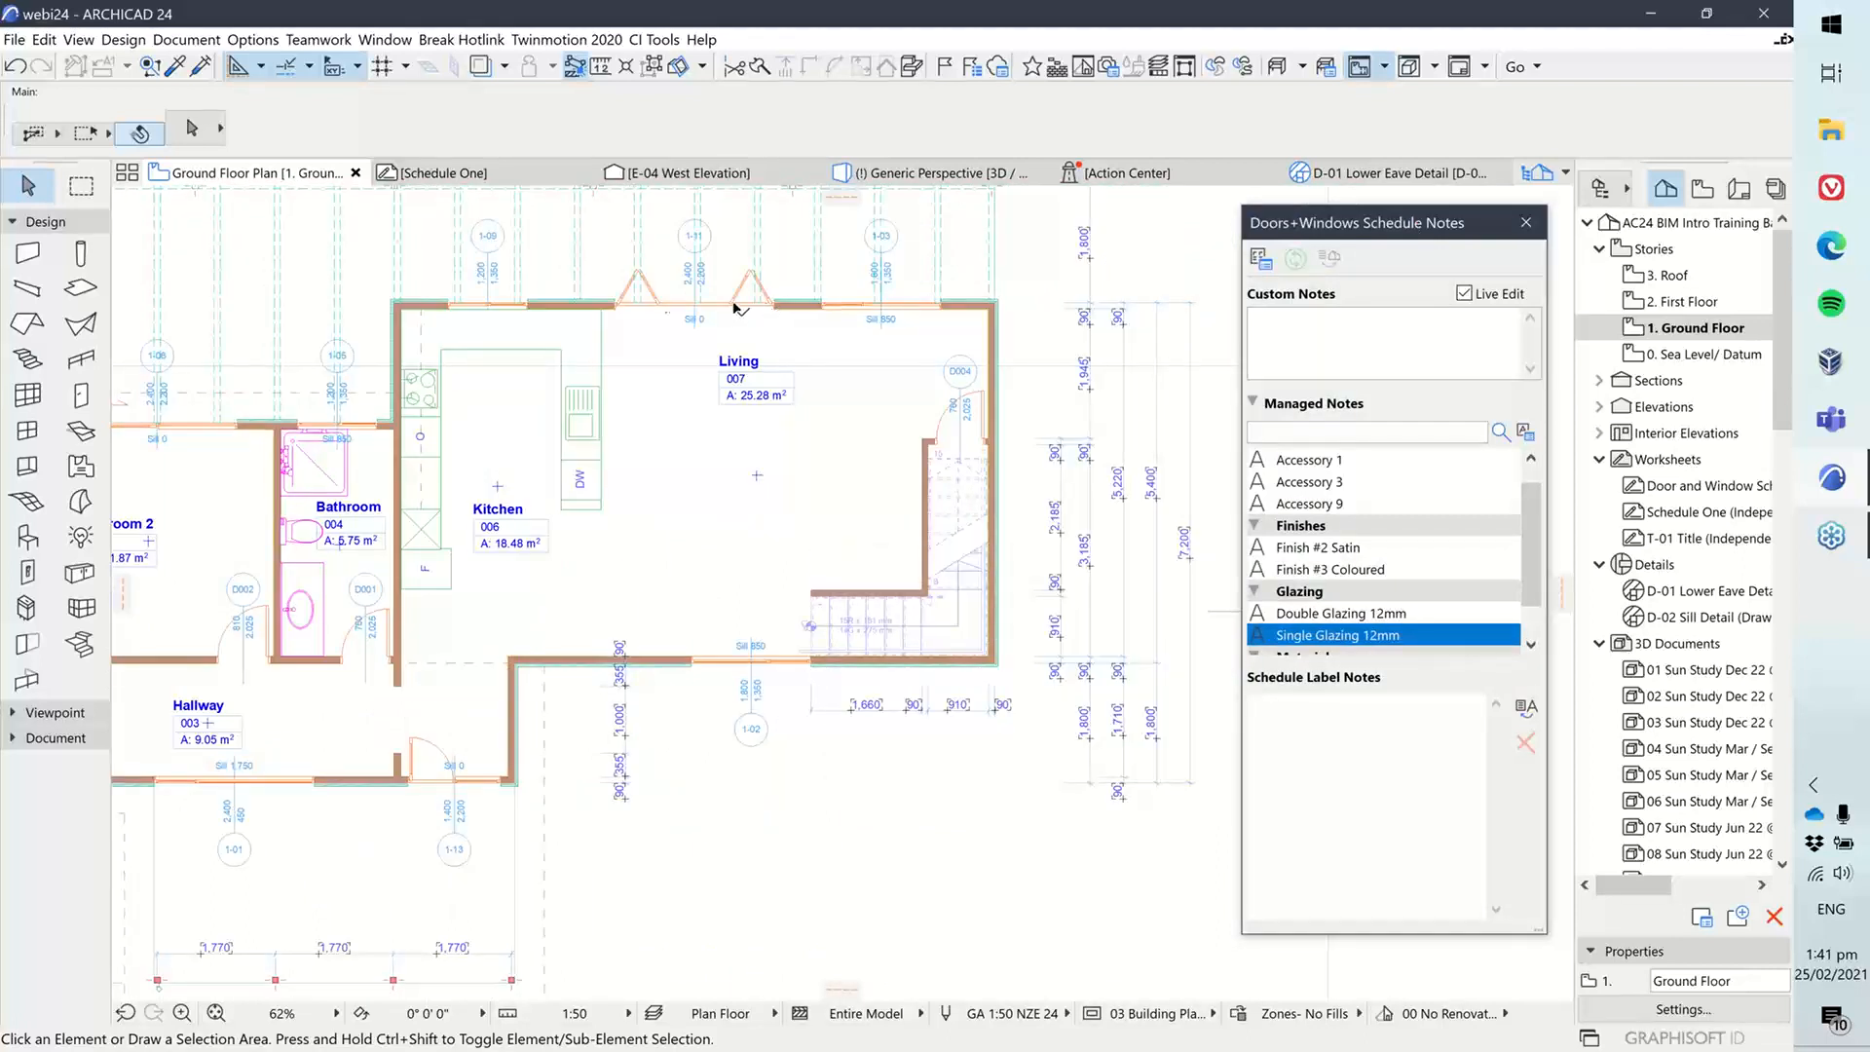
{"action": "left_click", "coordinate": [409, 779]}
{"action": "left_click", "coordinate": [412, 779]}
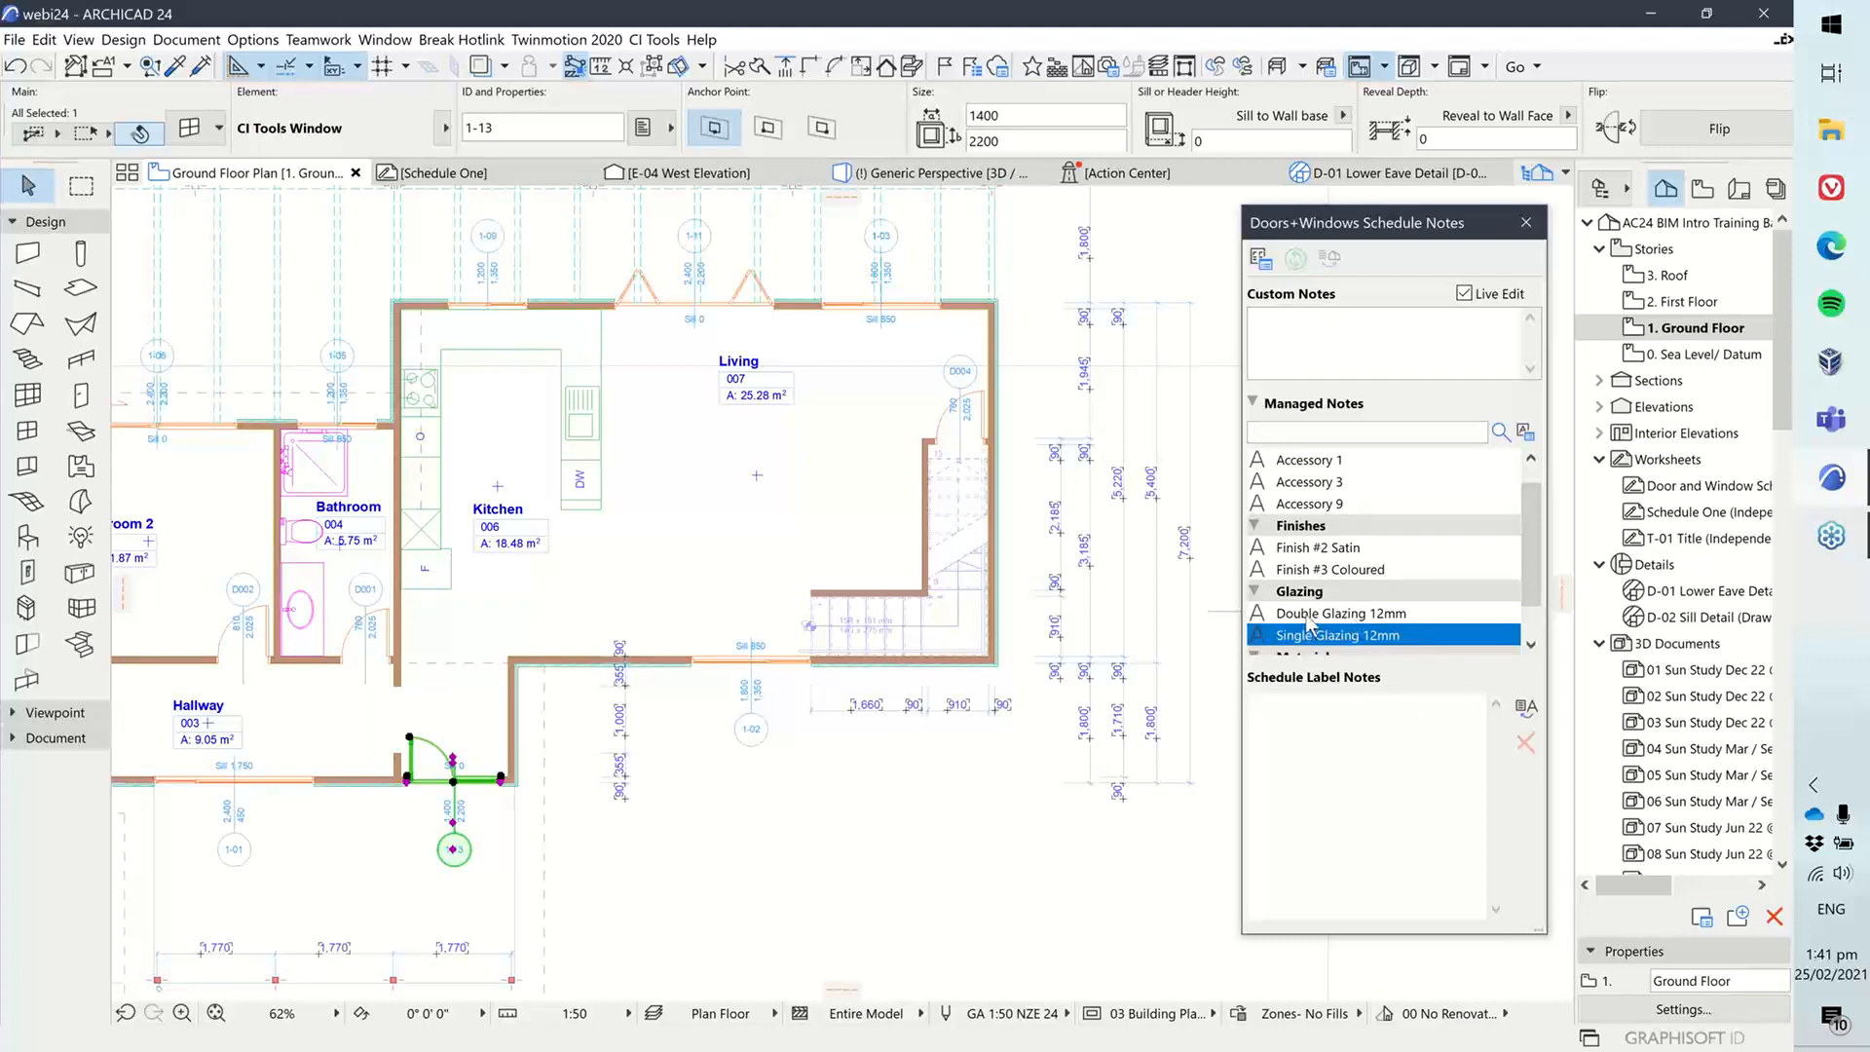
{"action": "key", "text": "Up"}
{"action": "scroll", "coordinate": [1317, 638], "scroll_direction": "up", "scroll_amount": 1}
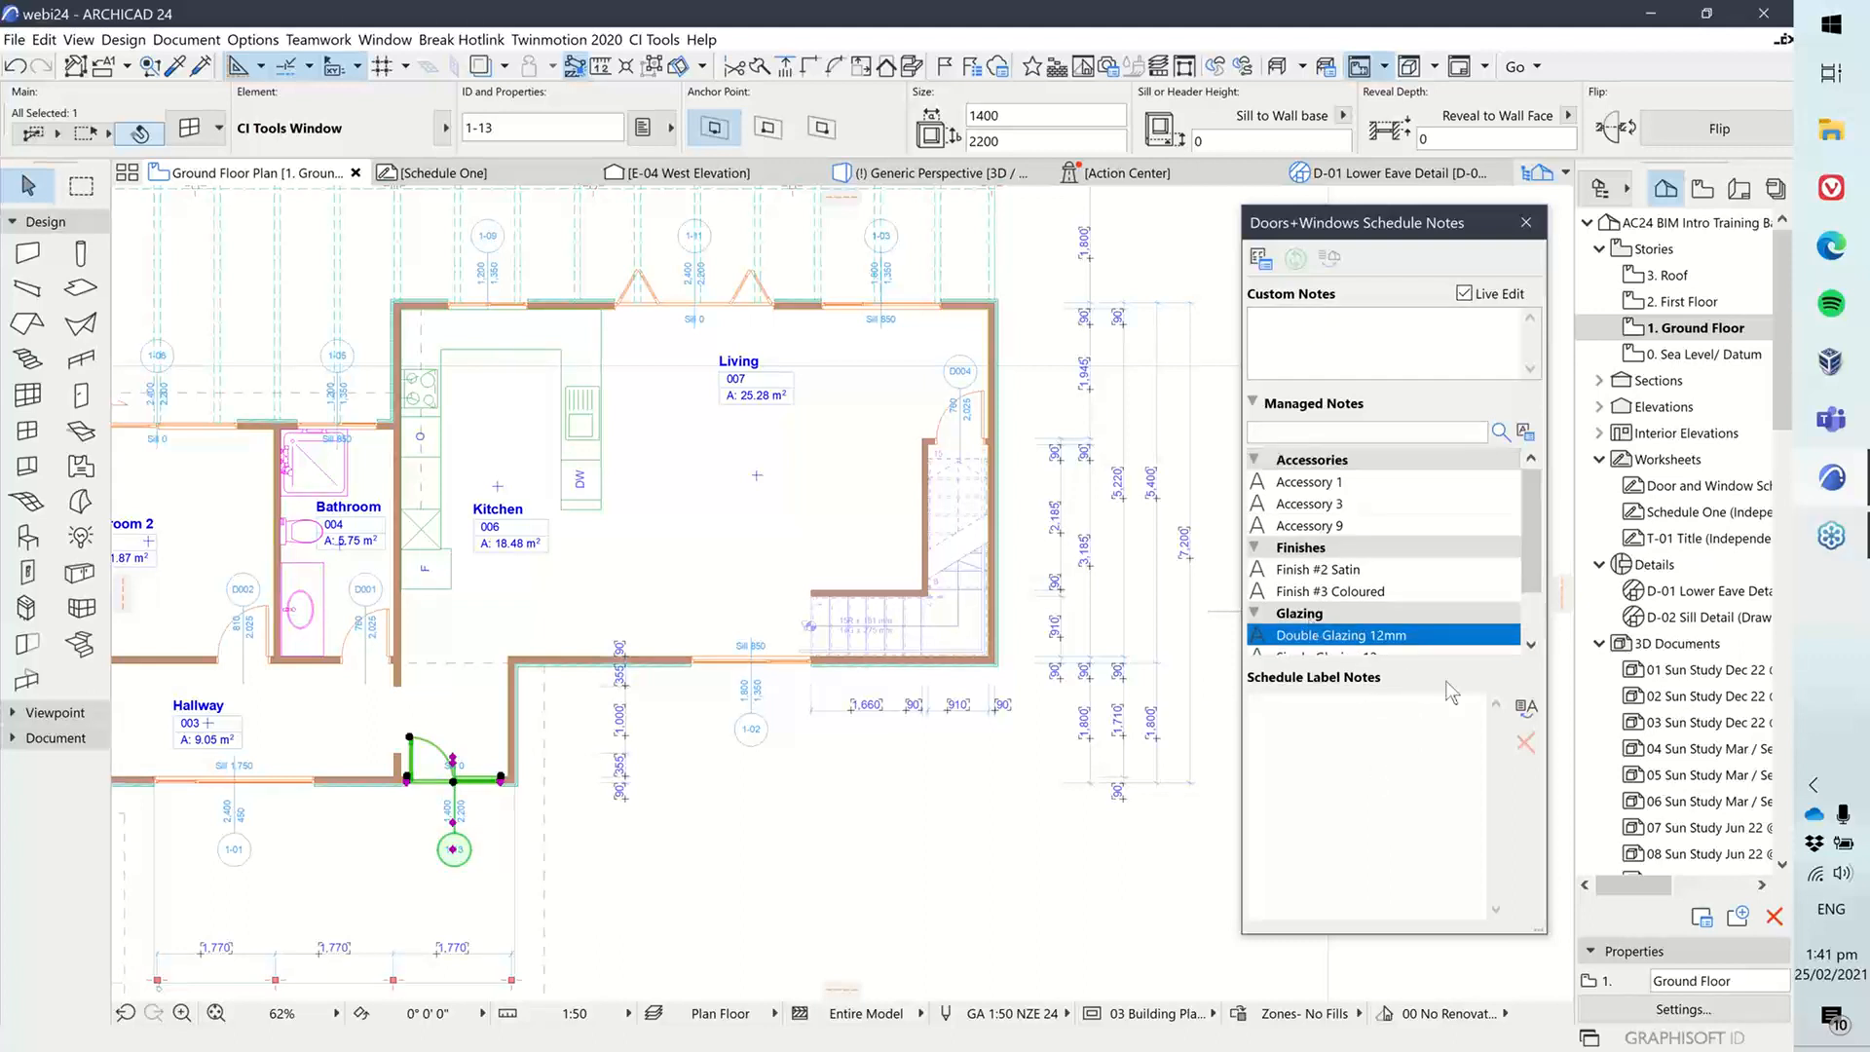
{"action": "left_click", "coordinate": [1526, 708]}
{"action": "left_click", "coordinate": [1366, 727]}
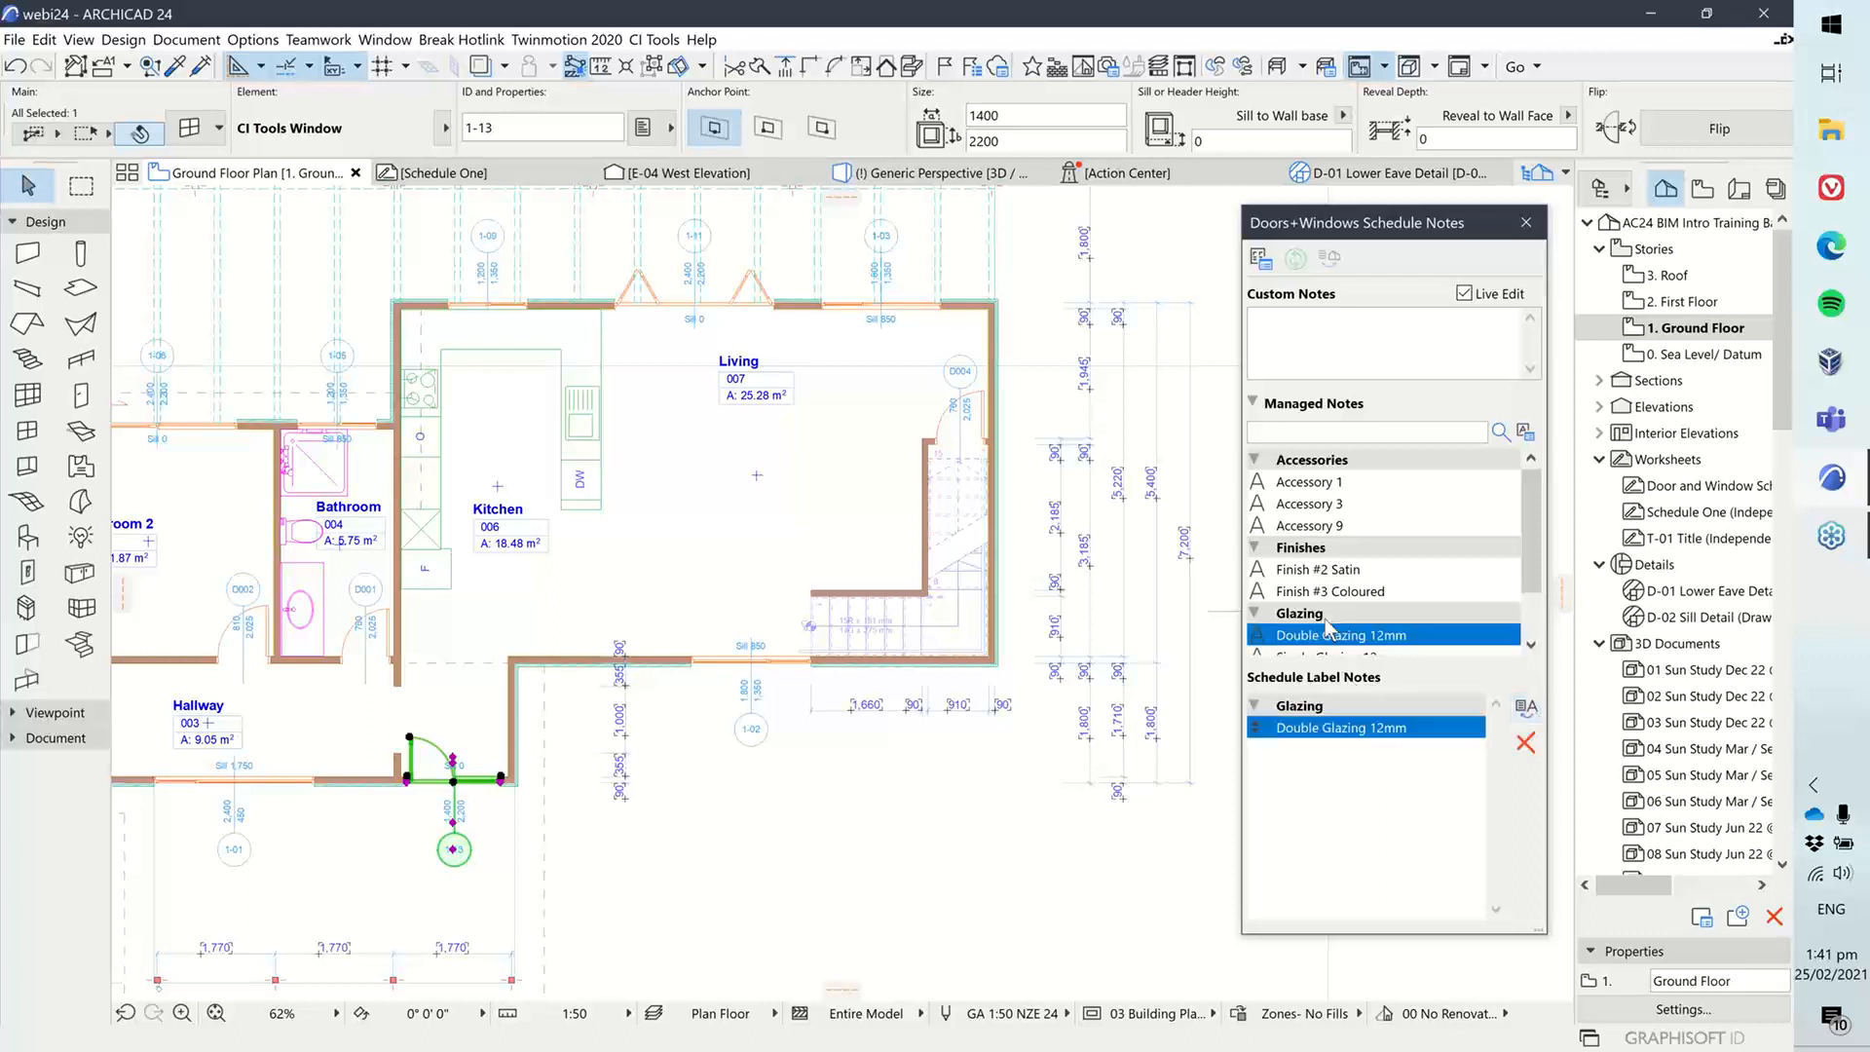
Step: Return to the Schedule One worksheet, update the schedule, and inspect the label under item 1-13
{"action": "left_click", "coordinate": [1704, 486]}
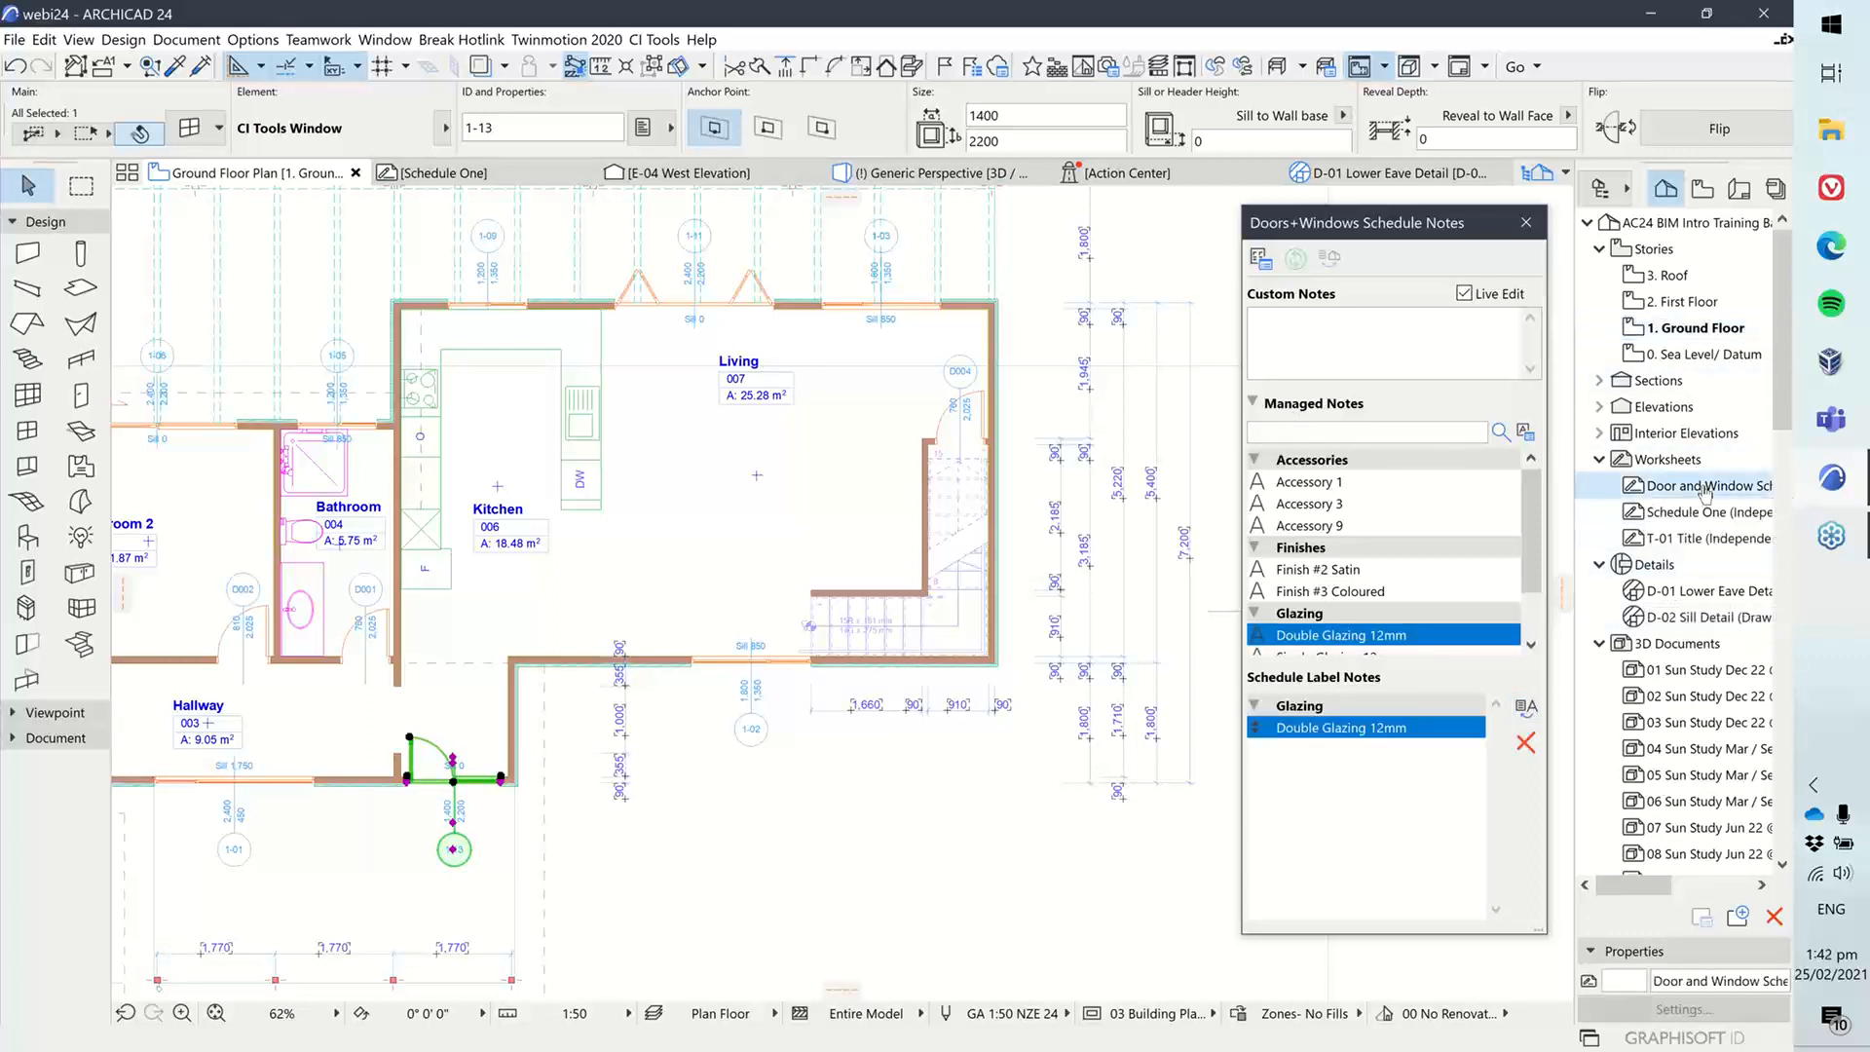
{"action": "double_click", "coordinate": [1678, 510]}
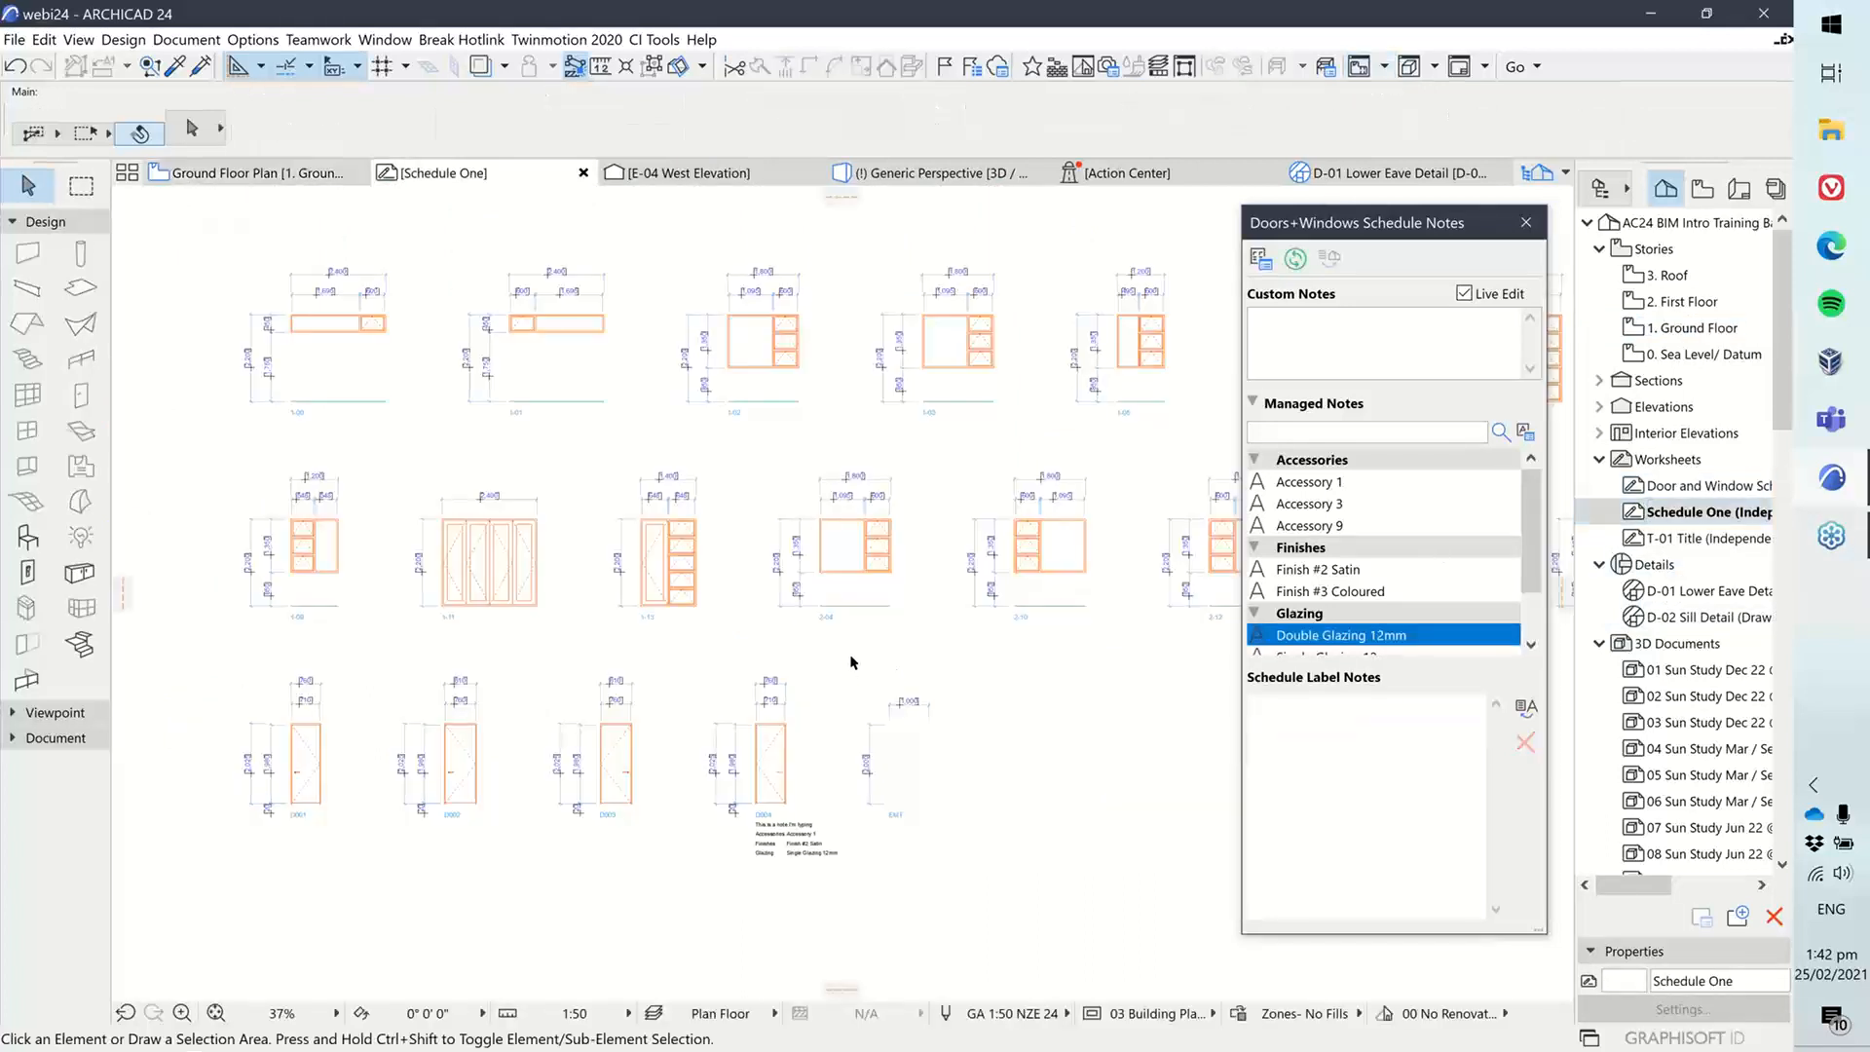
{"action": "left_click", "coordinate": [1295, 258]}
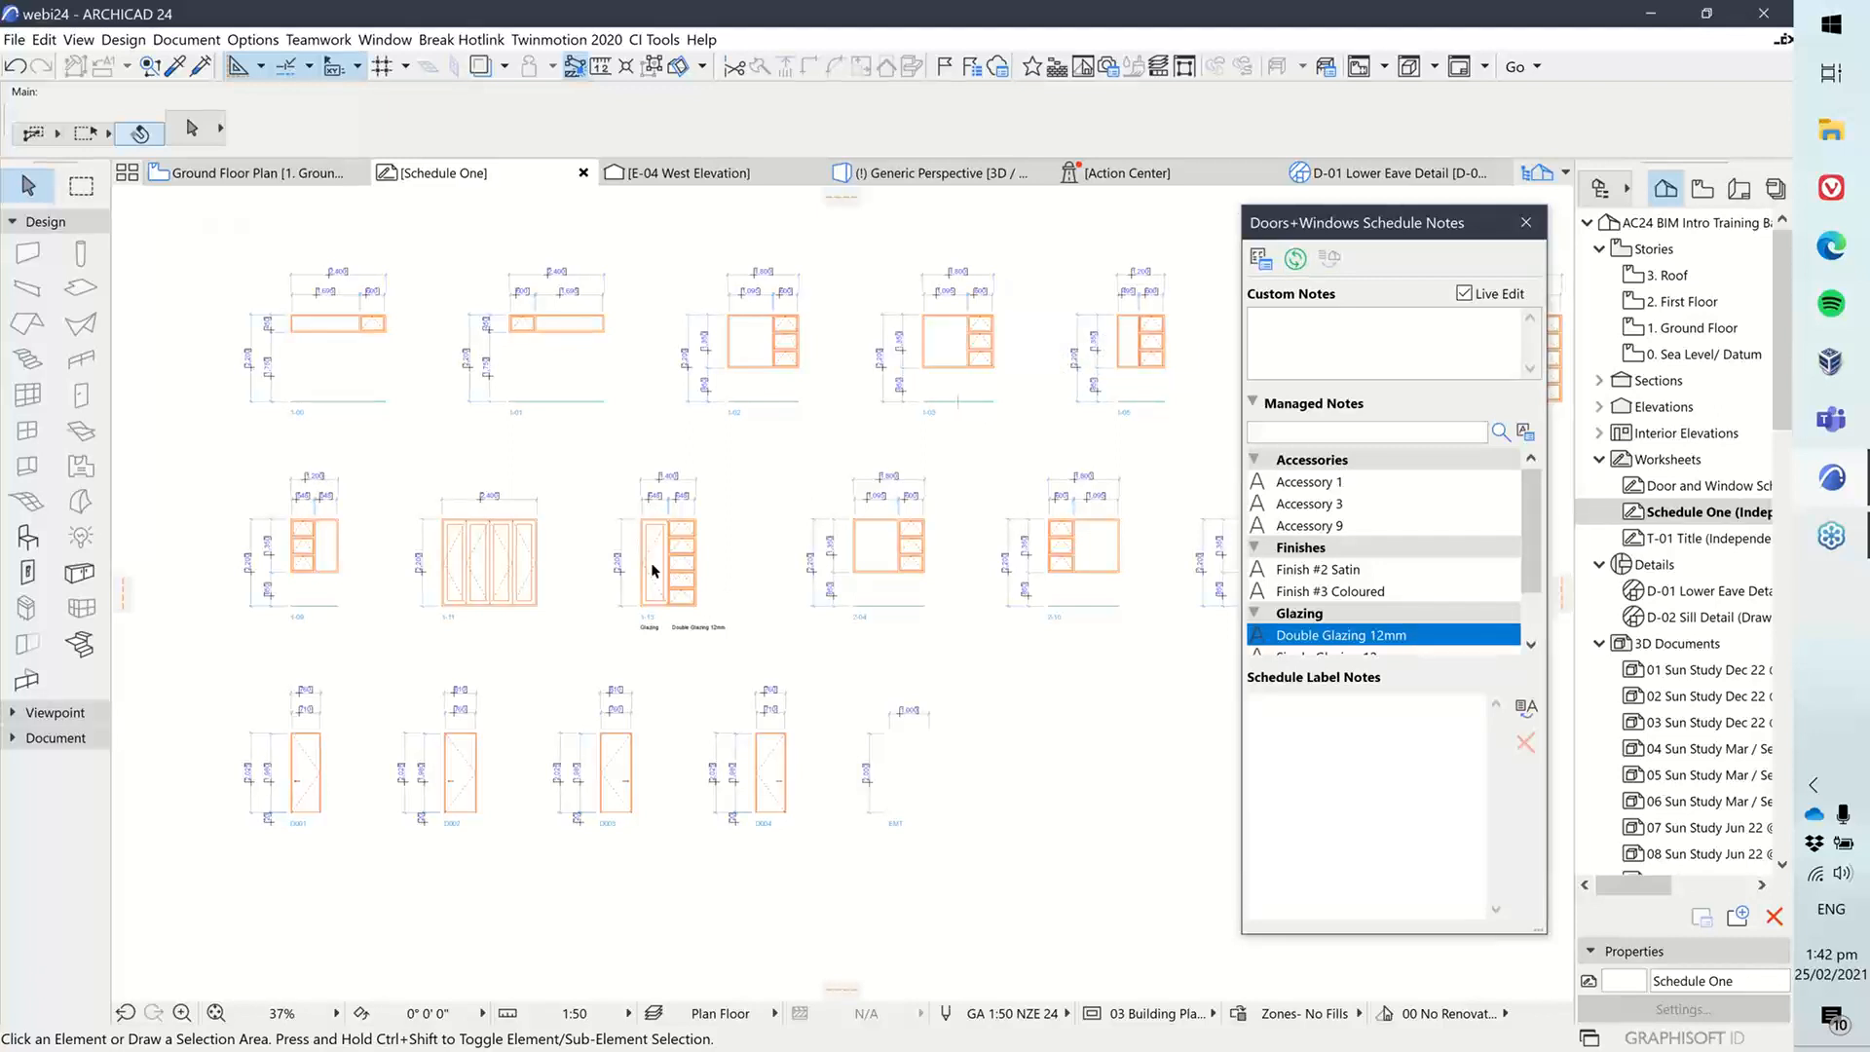
{"action": "scroll", "coordinate": [650, 561], "scroll_direction": "up", "scroll_amount": 3}
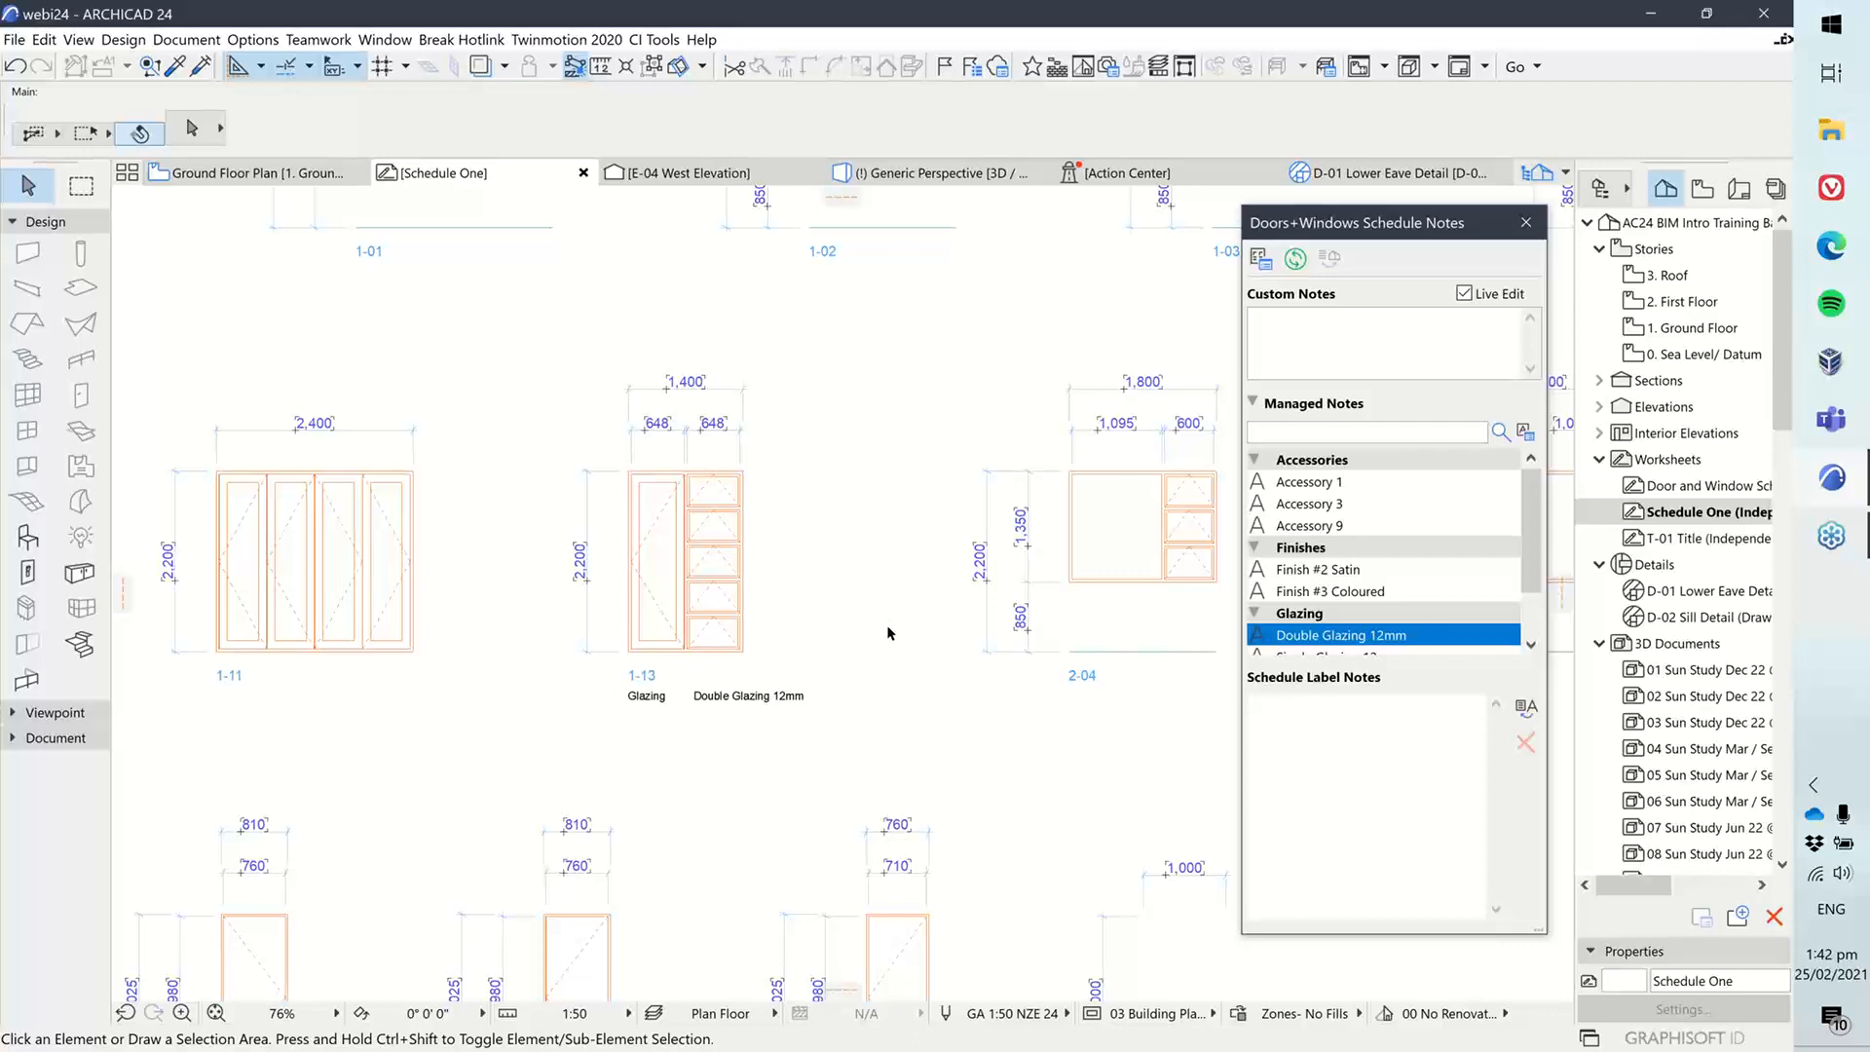
Step: Check door D004 for schedule label notes, deselect it, and return to the Ground Floor plan
{"action": "scroll", "coordinate": [886, 623], "scroll_direction": "down", "scroll_amount": 2}
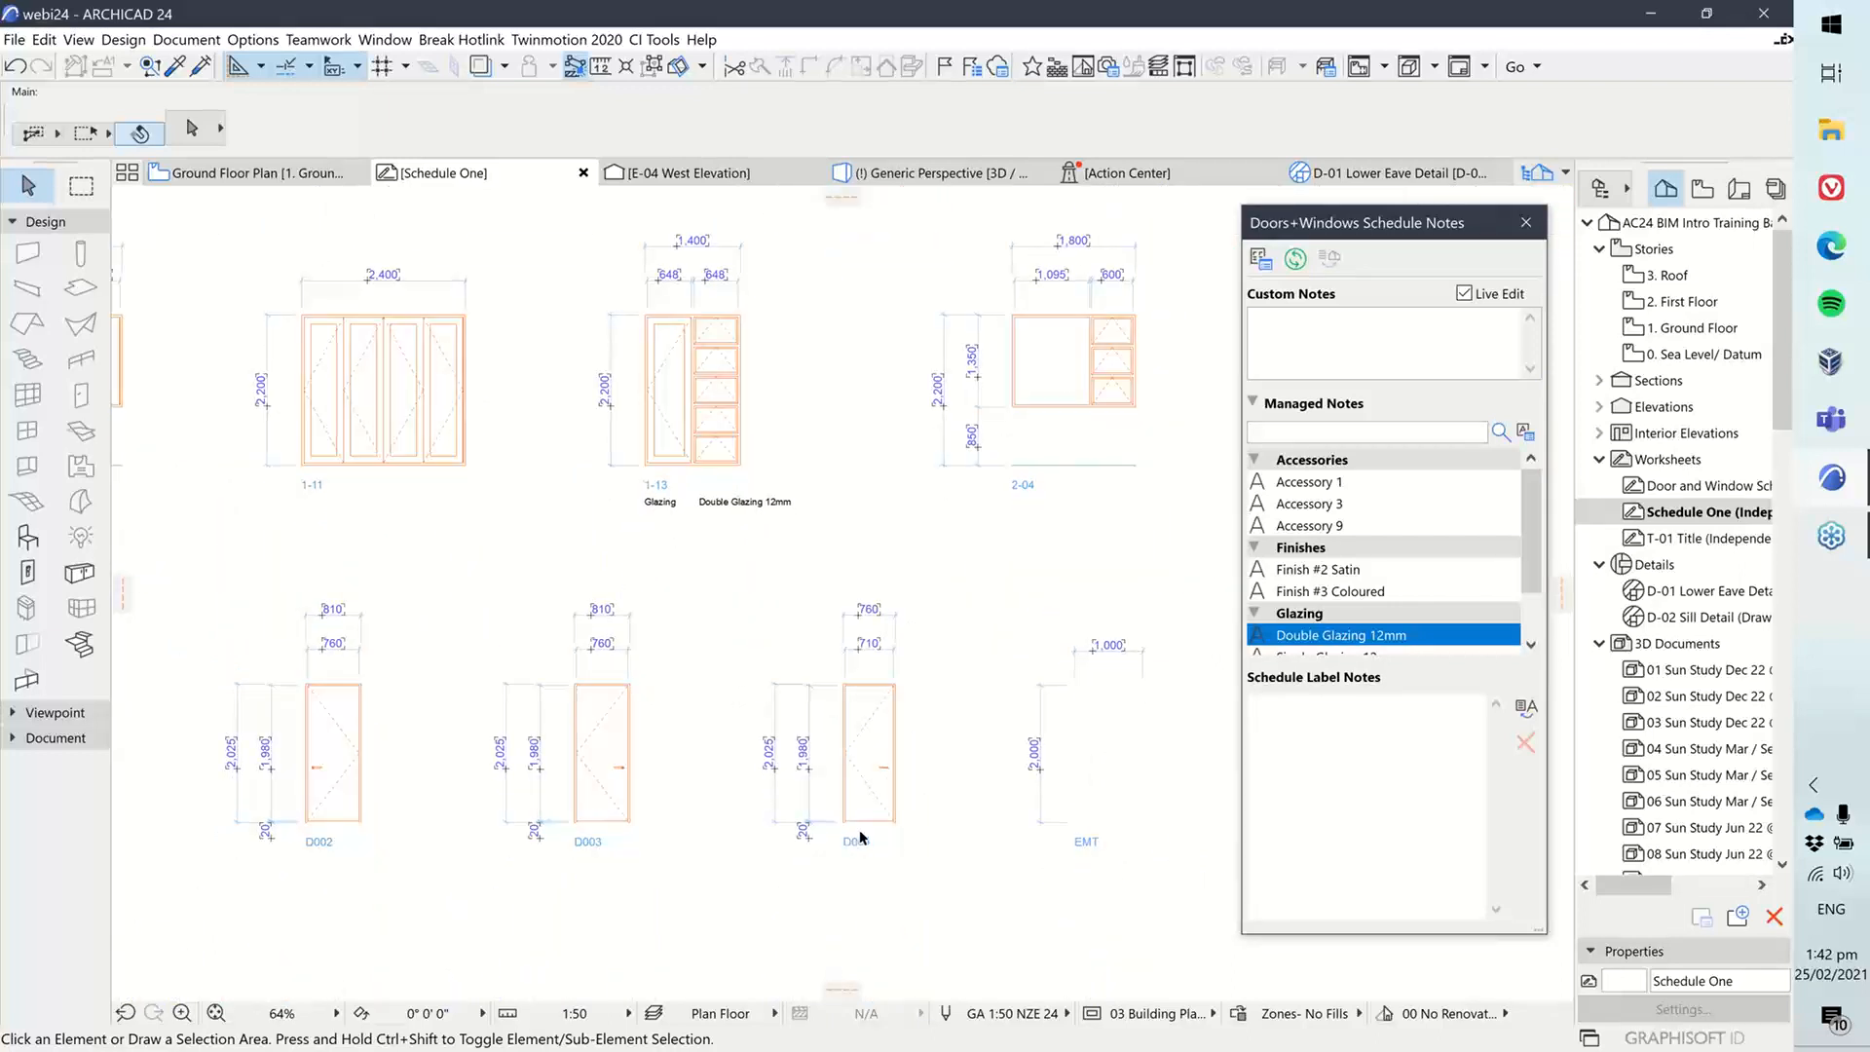
{"action": "left_click", "coordinate": [855, 683]}
{"action": "left_click", "coordinate": [851, 694]}
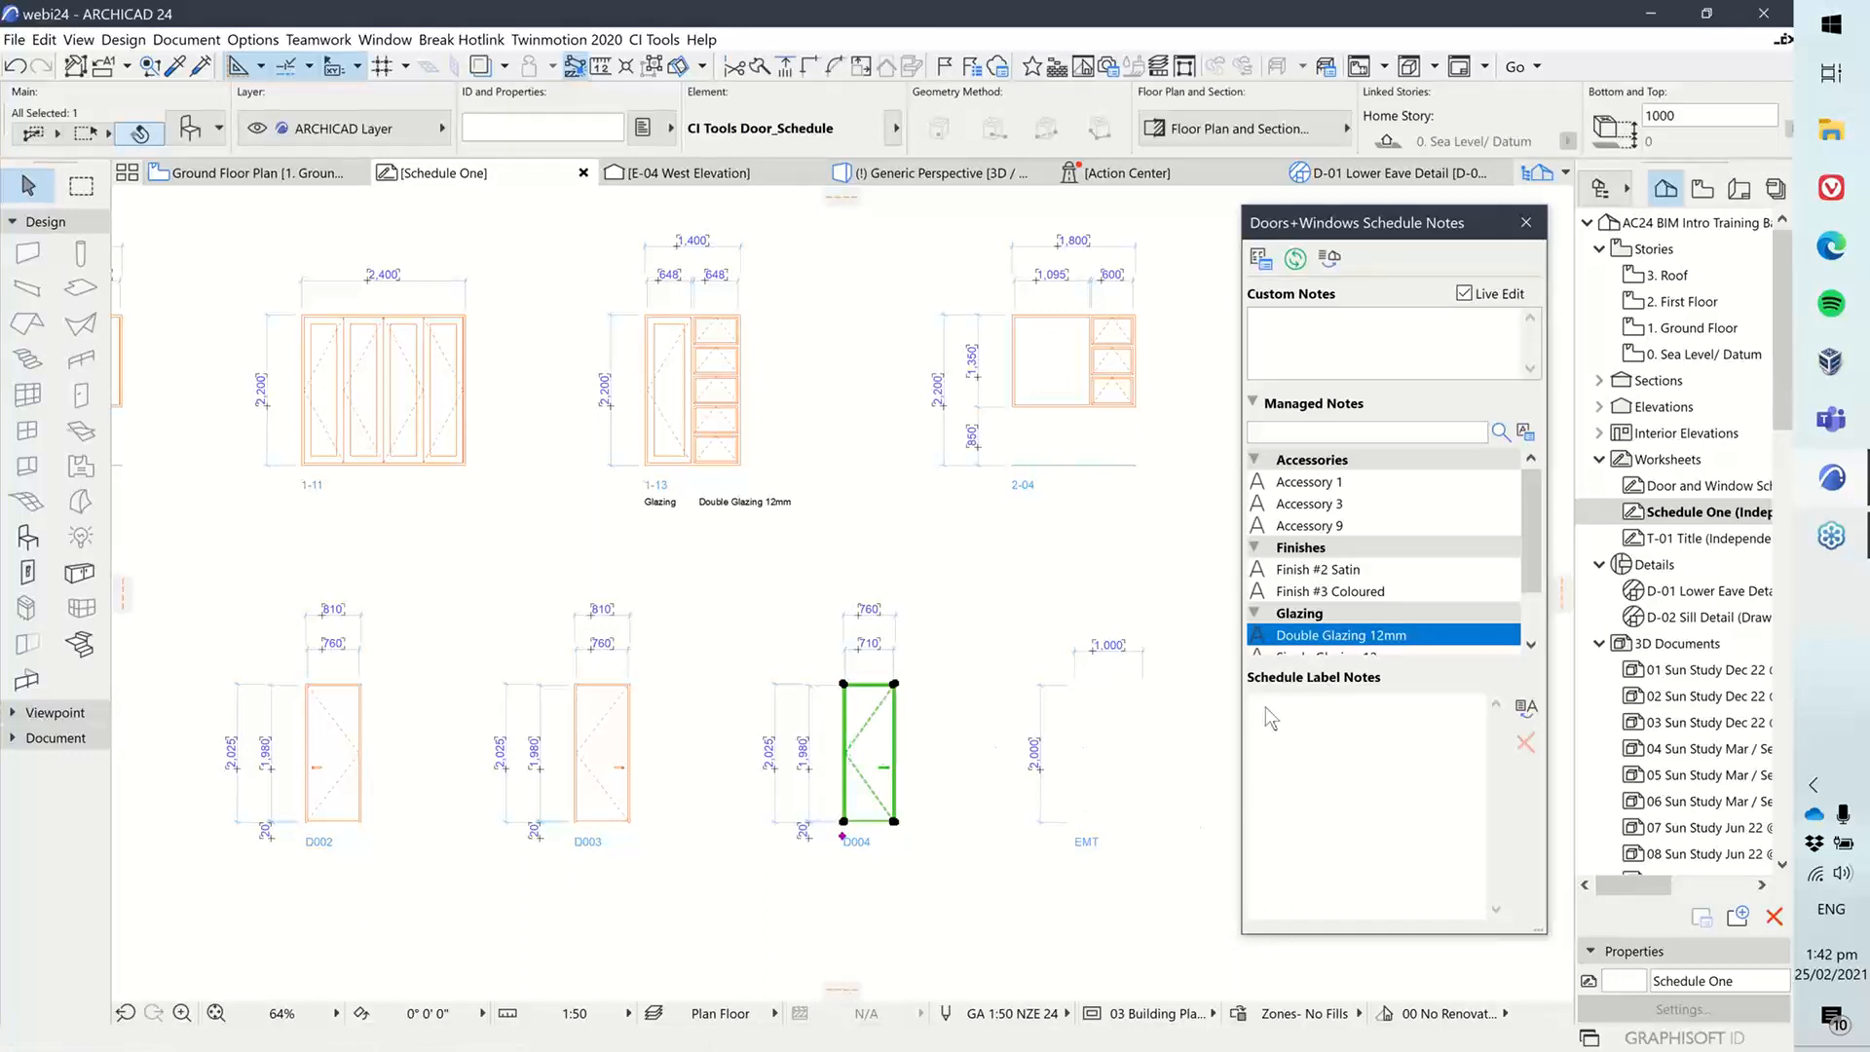
{"action": "left_click", "coordinate": [913, 869]}
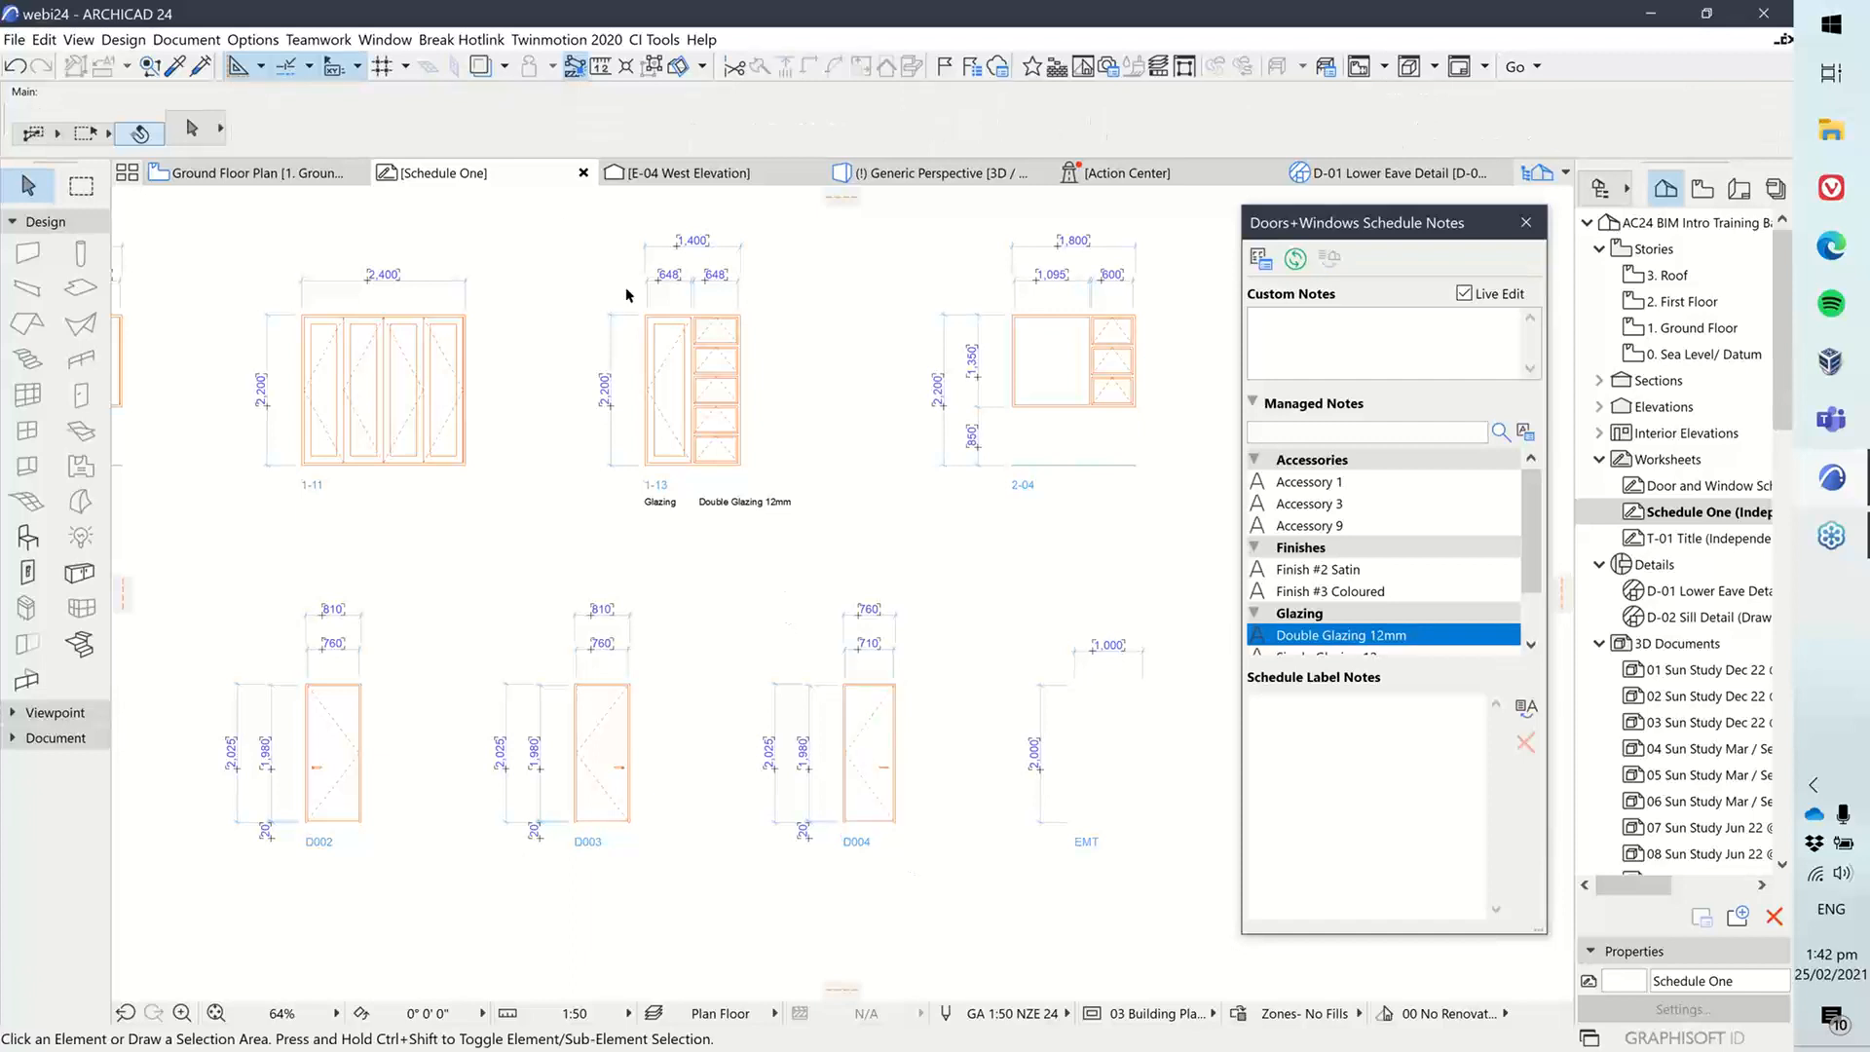
{"action": "left_click", "coordinate": [282, 173]}
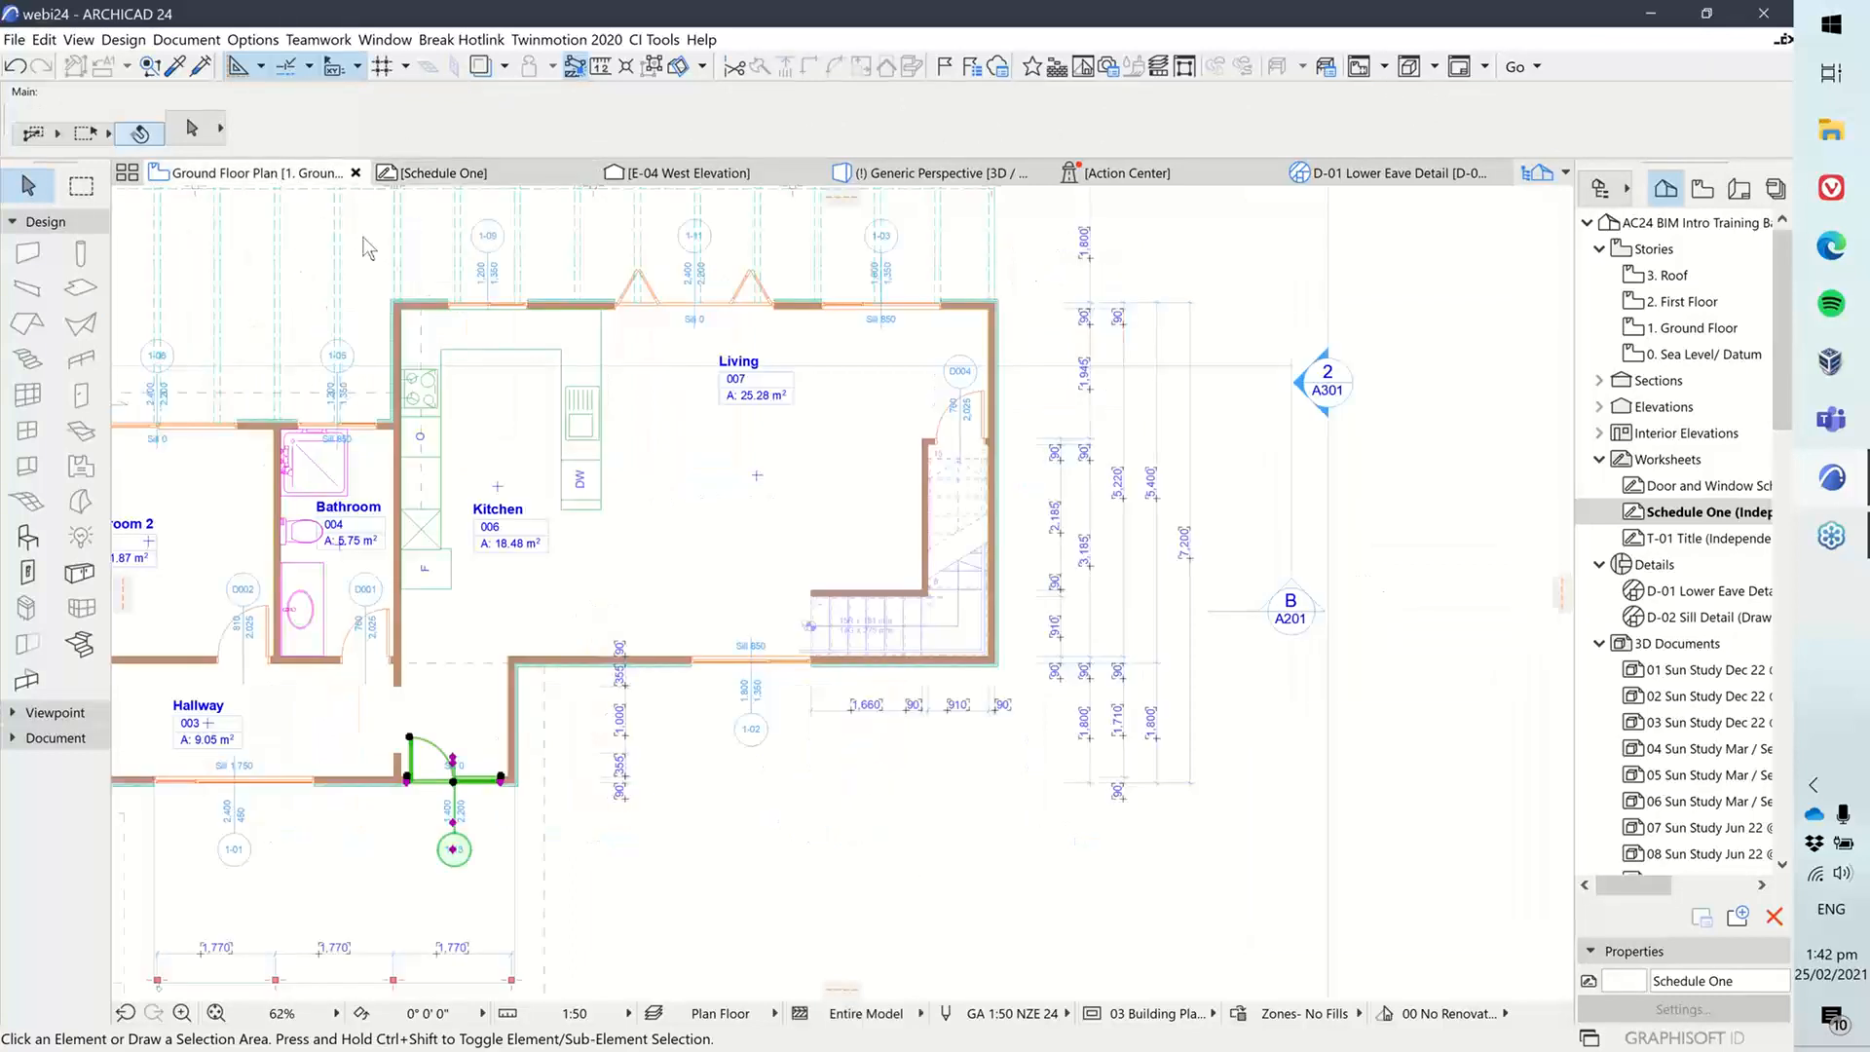
Step: Open the settings of the selected 1-13 window on the floor plan and show its CI Tools Schedule Notes
{"action": "middle_click_drag", "start_coordinate": [565, 818], "coordinate": [774, 791]}
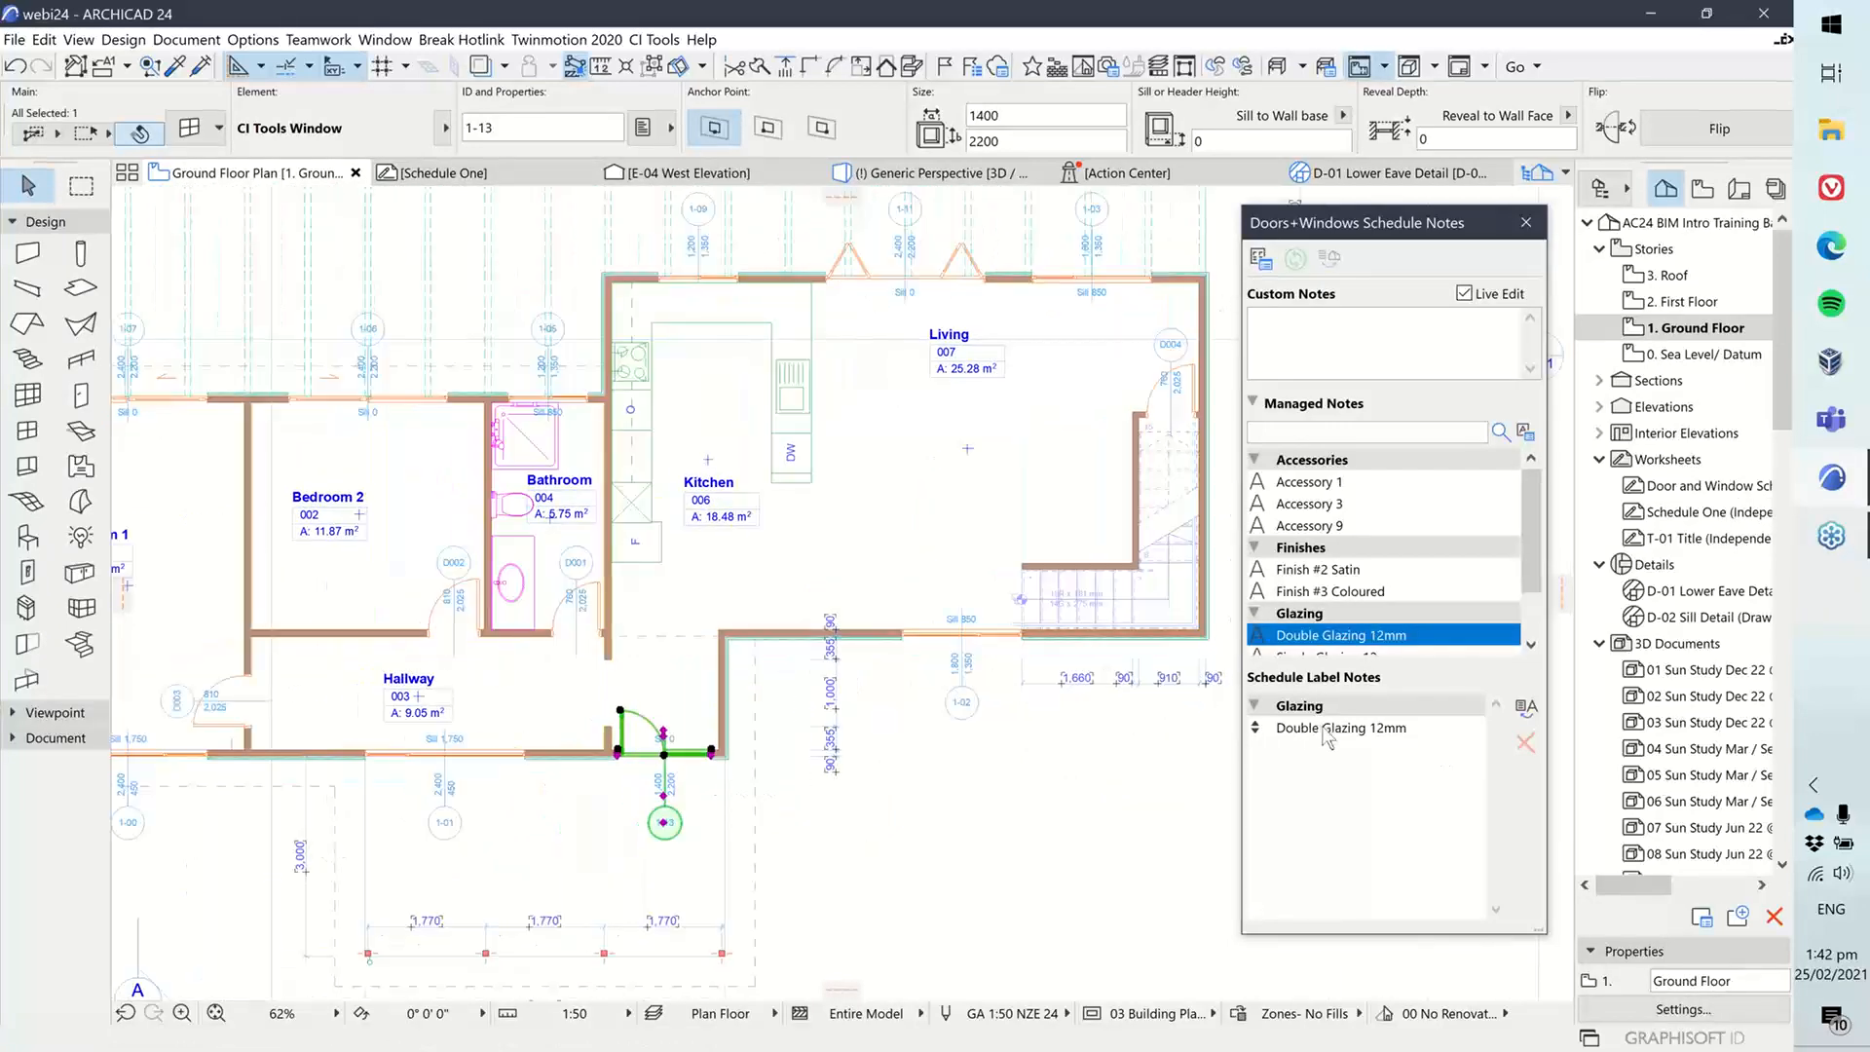
{"action": "left_click", "coordinate": [189, 139]}
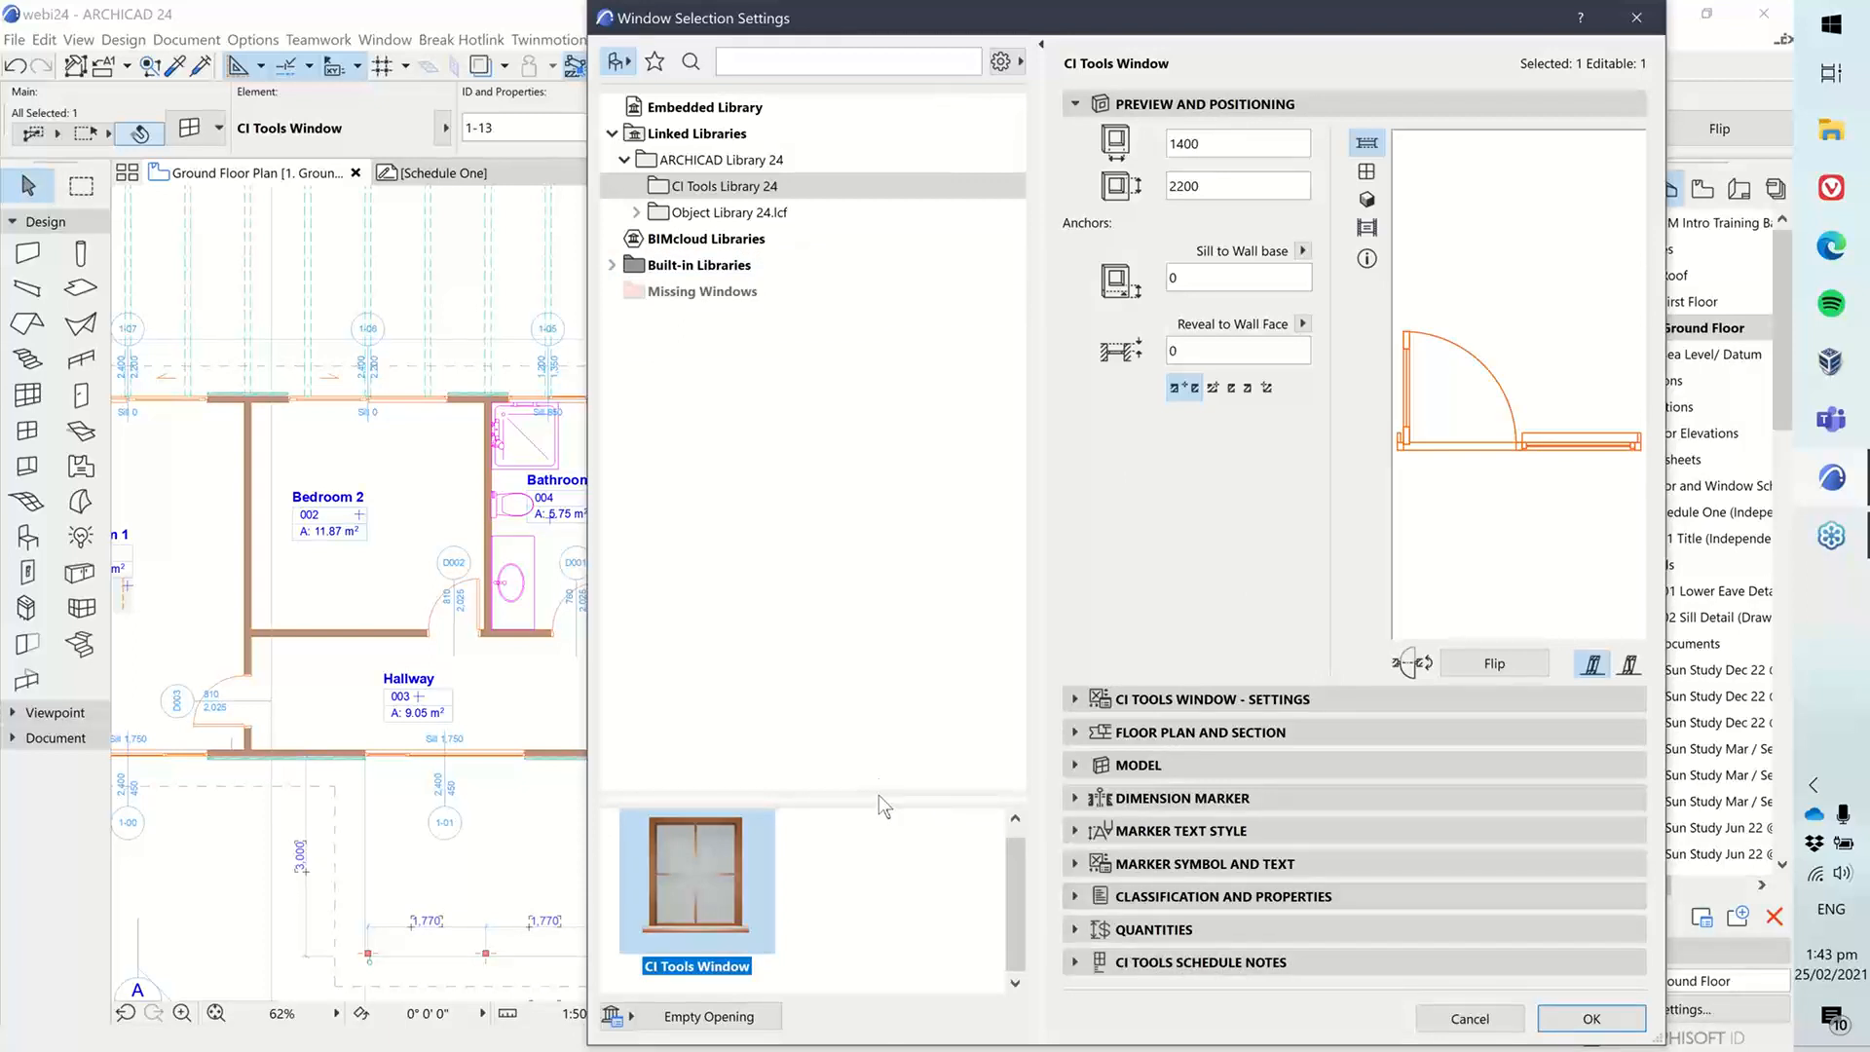
{"action": "left_click_drag", "start_coordinate": [879, 799], "coordinate": [882, 413]}
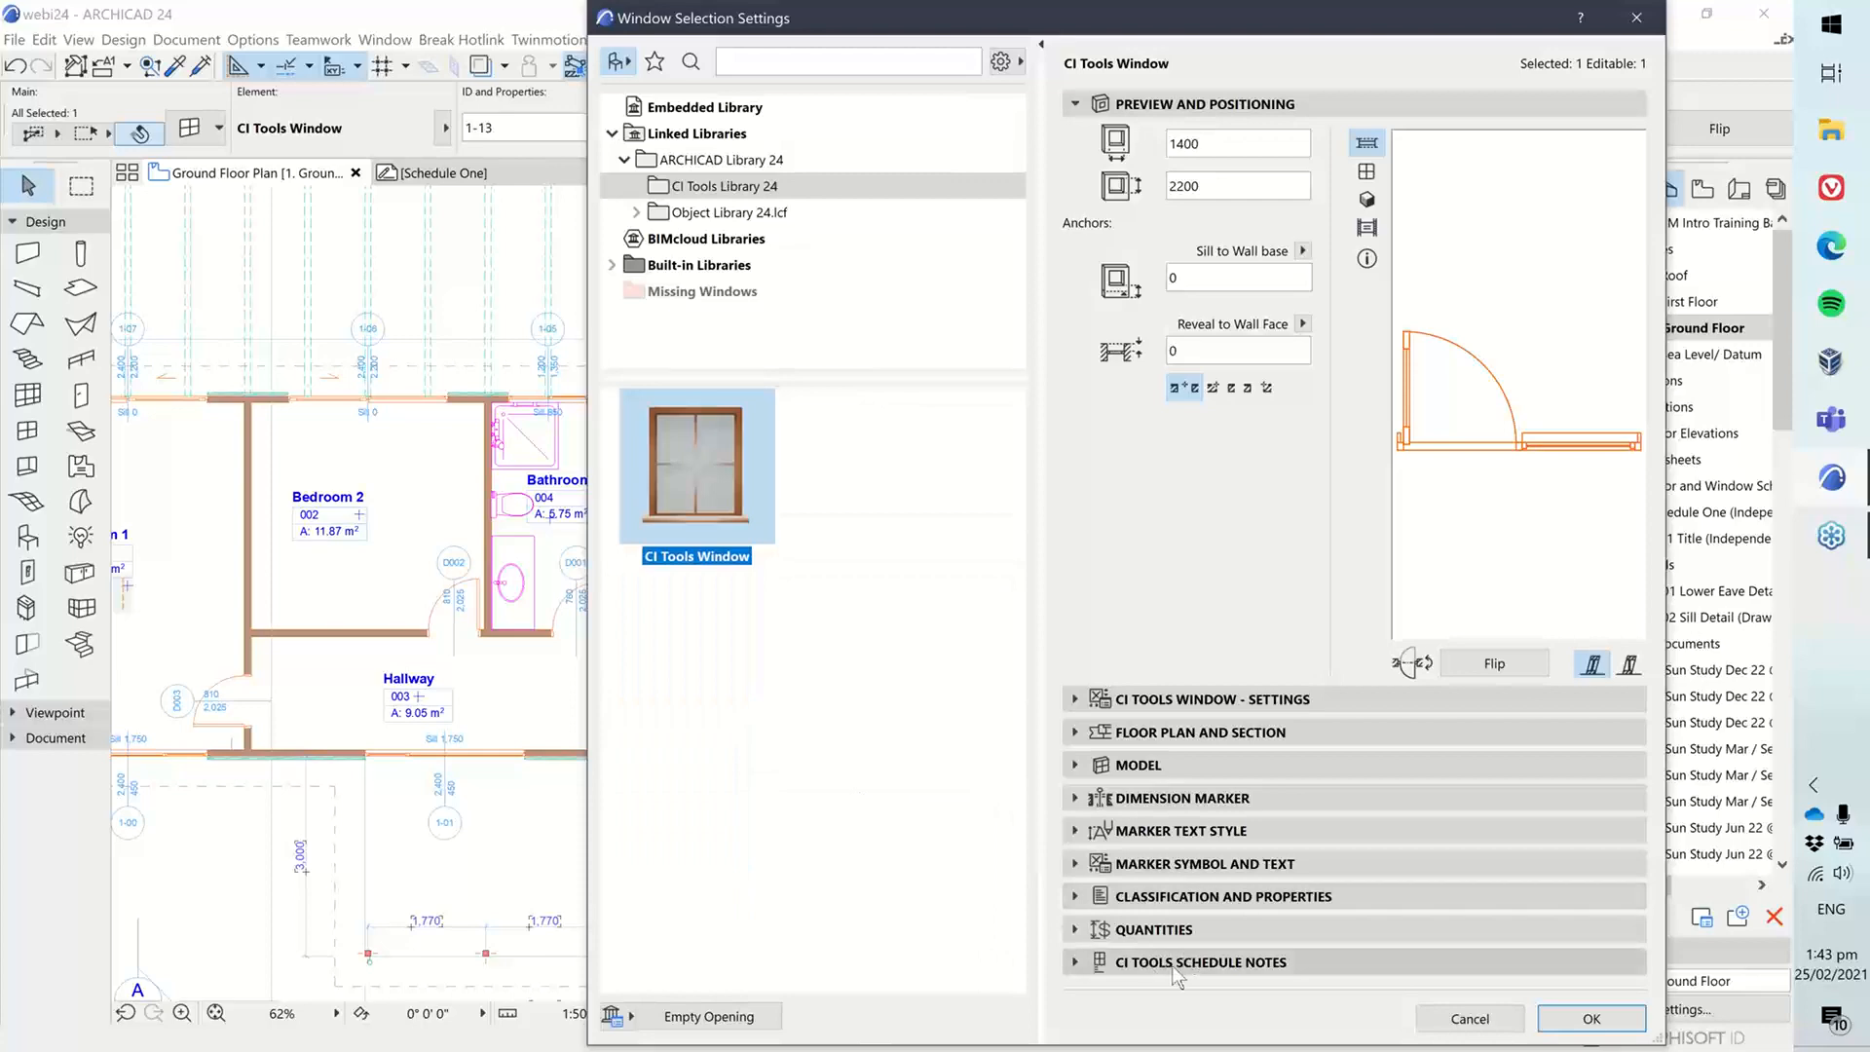
{"action": "left_click", "coordinate": [1208, 960]}
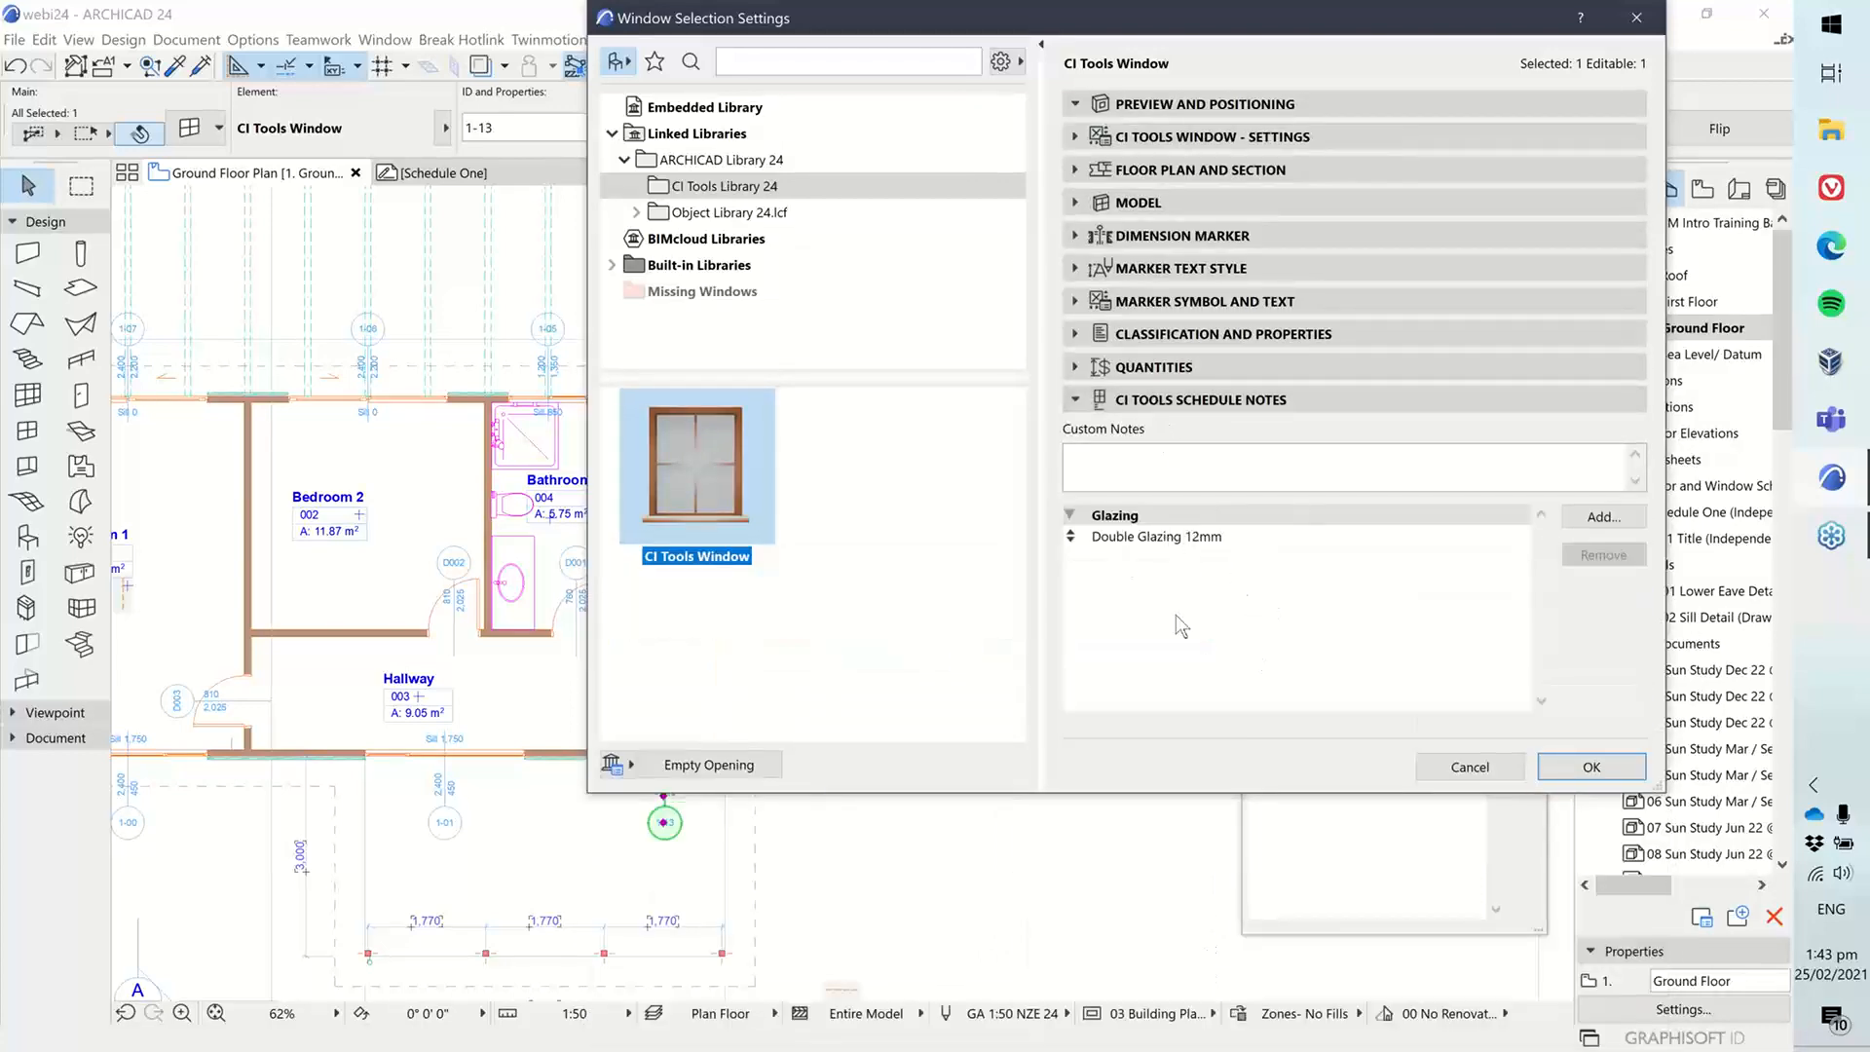
{"action": "left_click_drag", "start_coordinate": [1222, 22], "coordinate": [817, 110]}
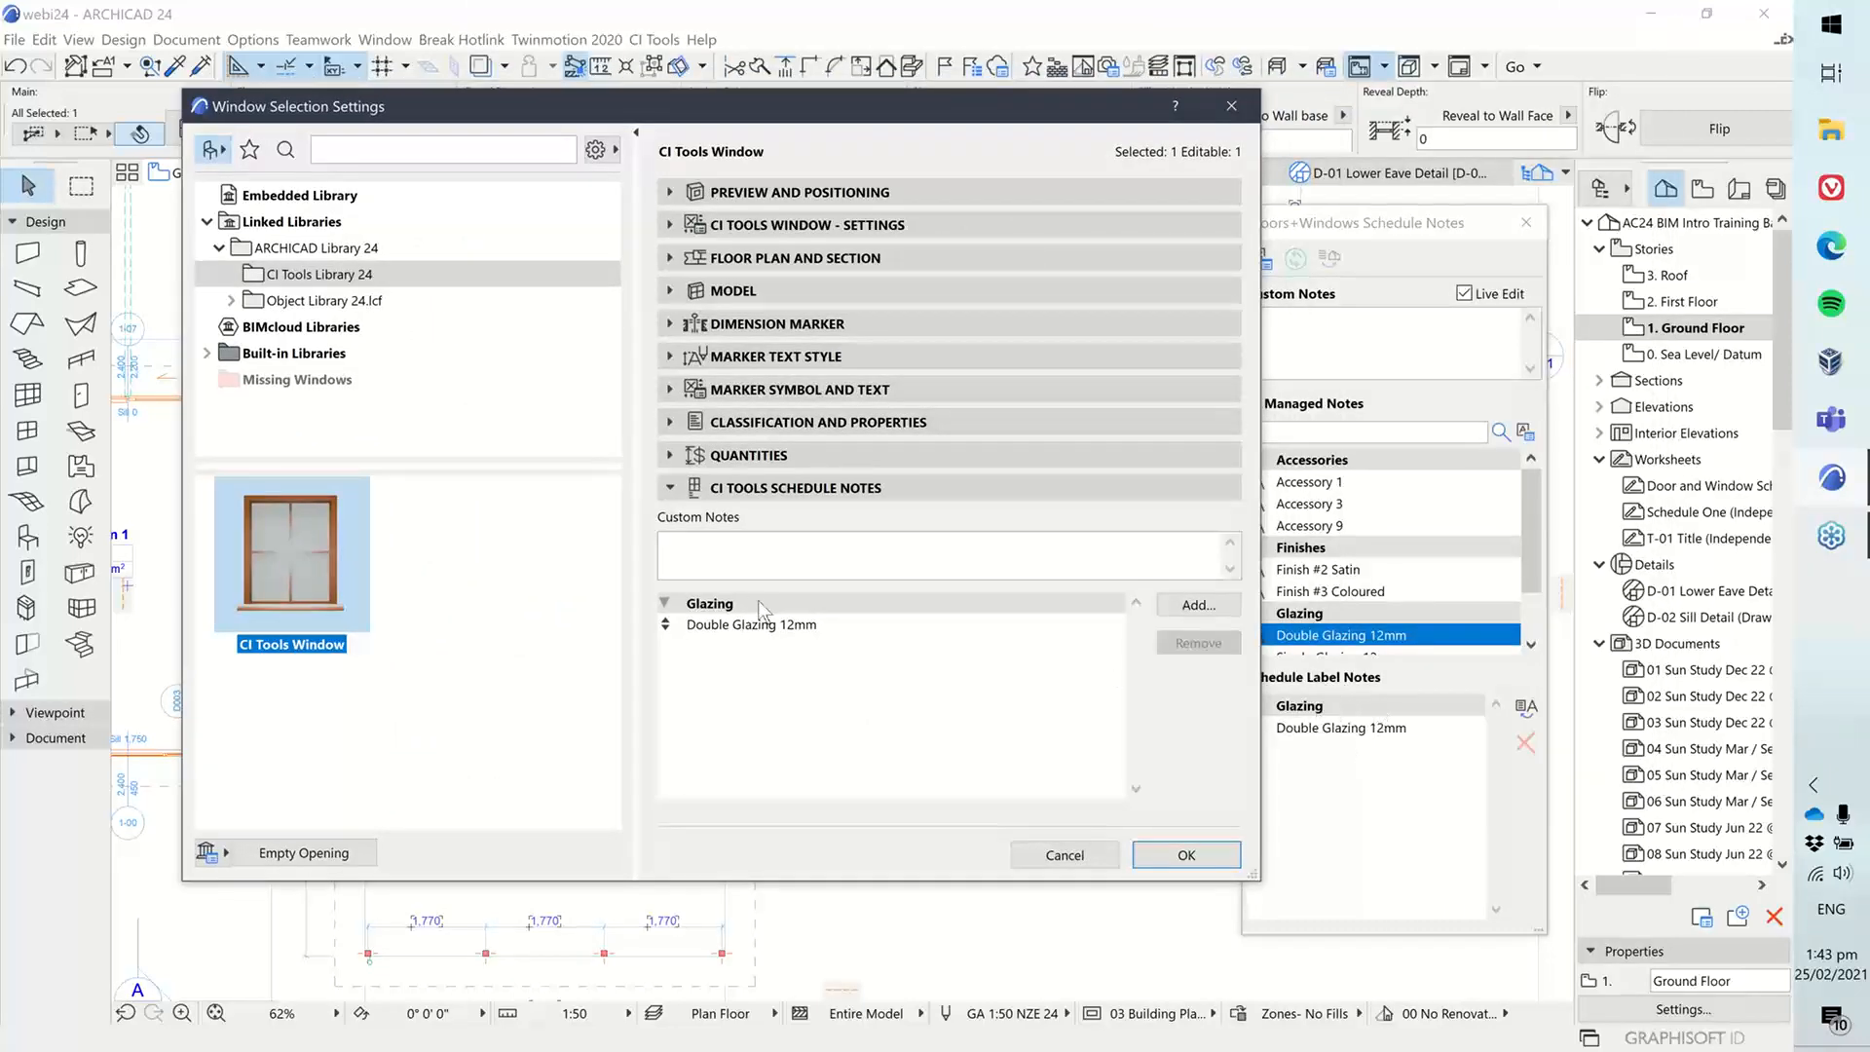
Step: Add the managed note Finish #2 Satin to the 1-13 window's schedule notes and accept the settings
{"action": "left_click", "coordinate": [732, 628]}
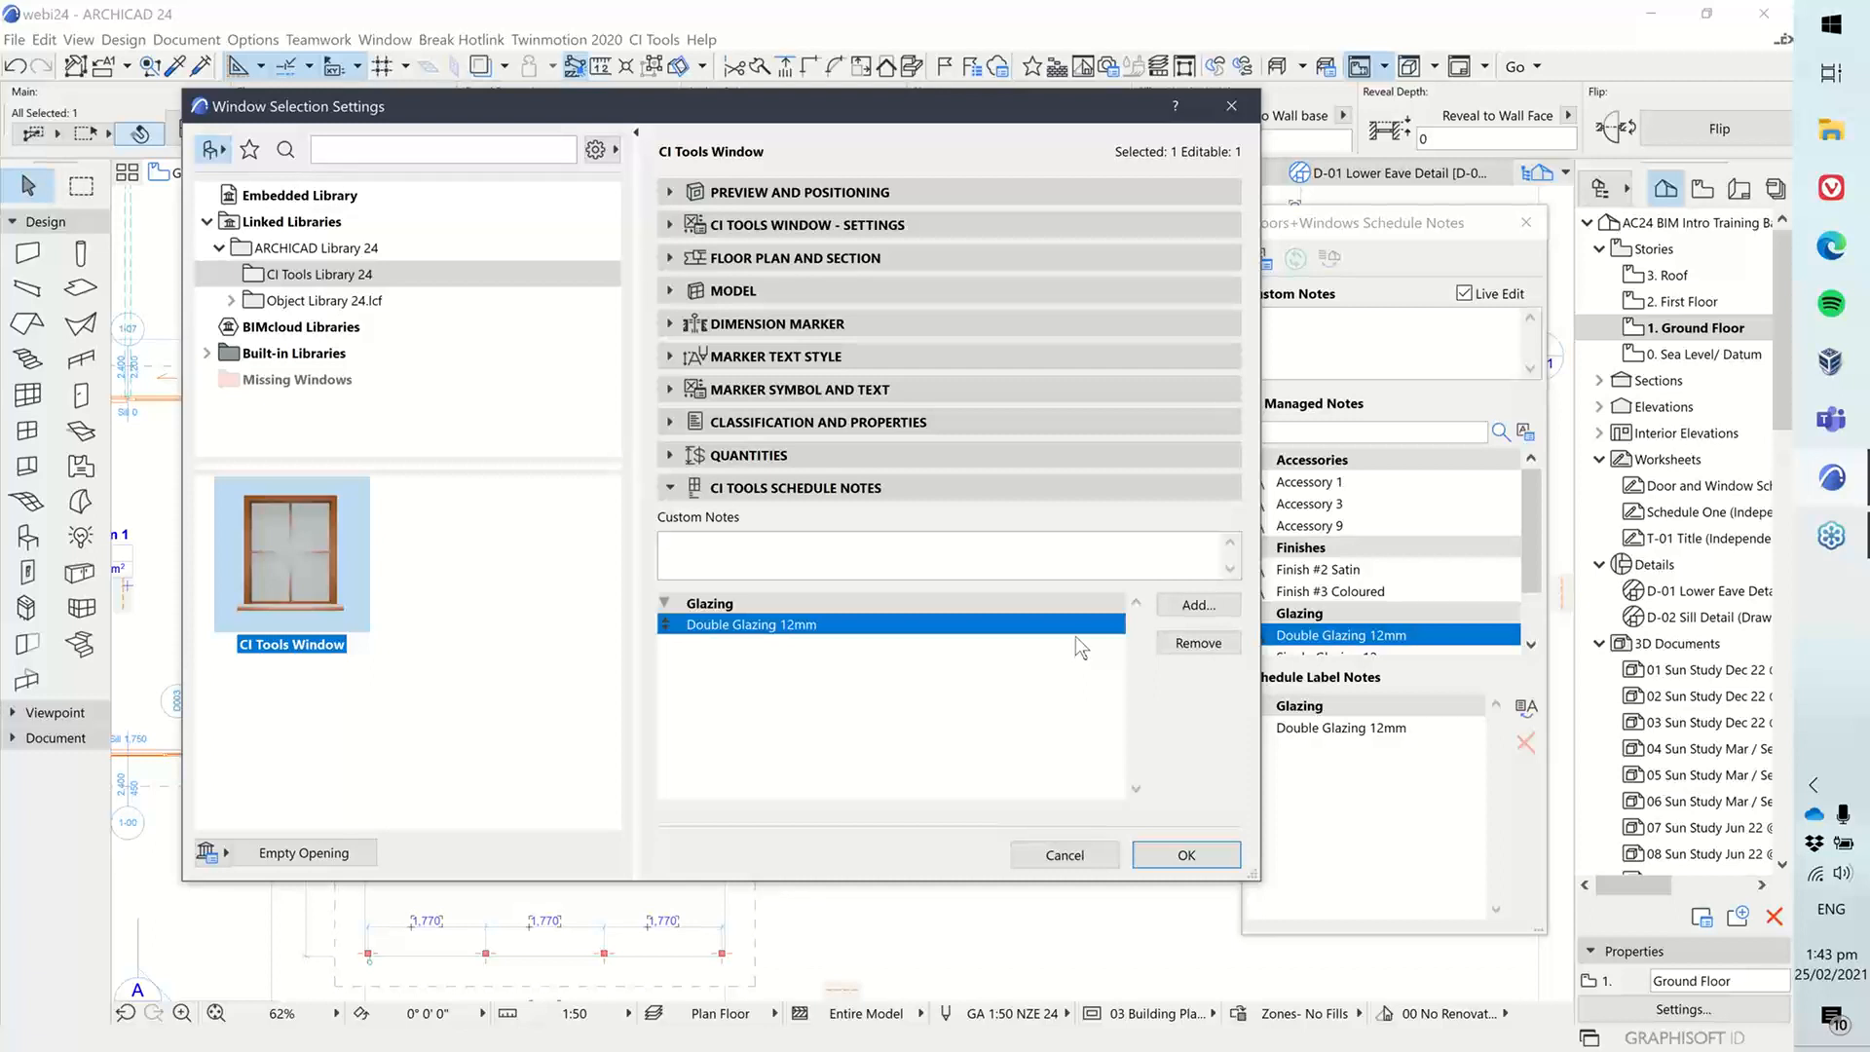
{"action": "left_click", "coordinate": [1210, 609]}
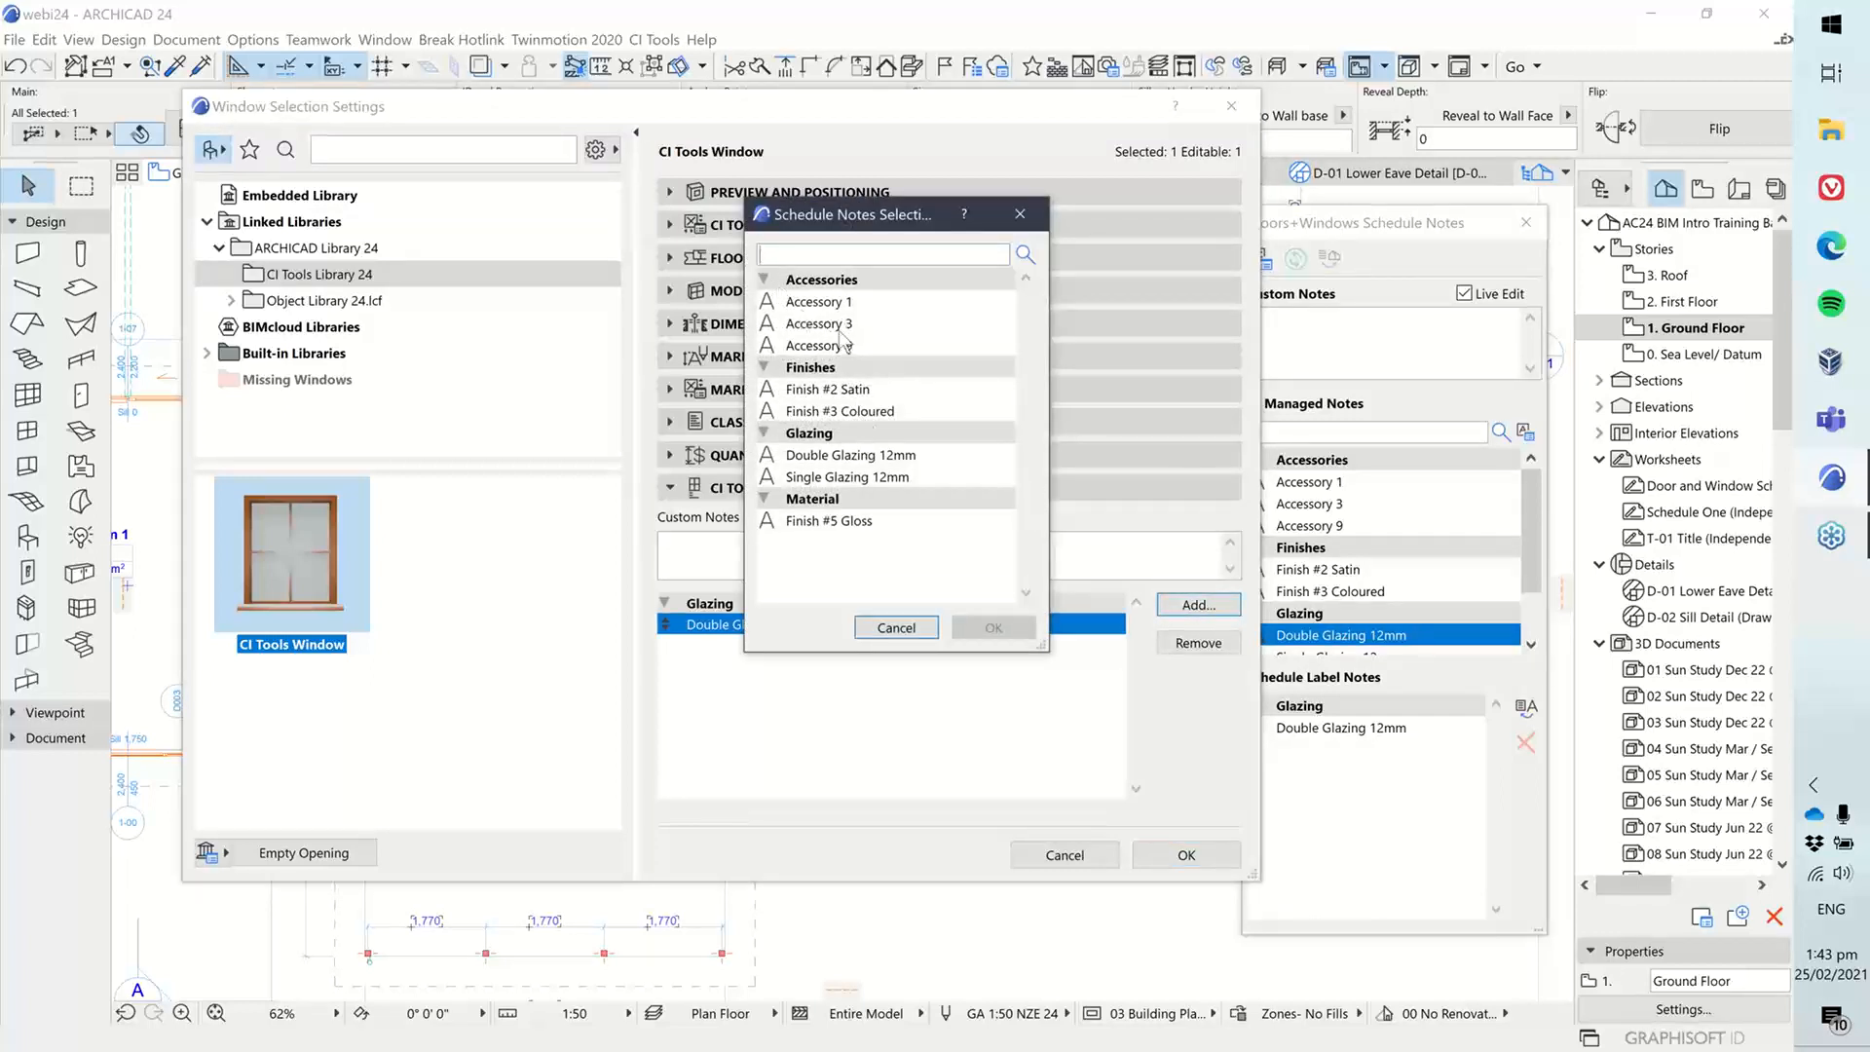
{"action": "left_click", "coordinate": [838, 390]}
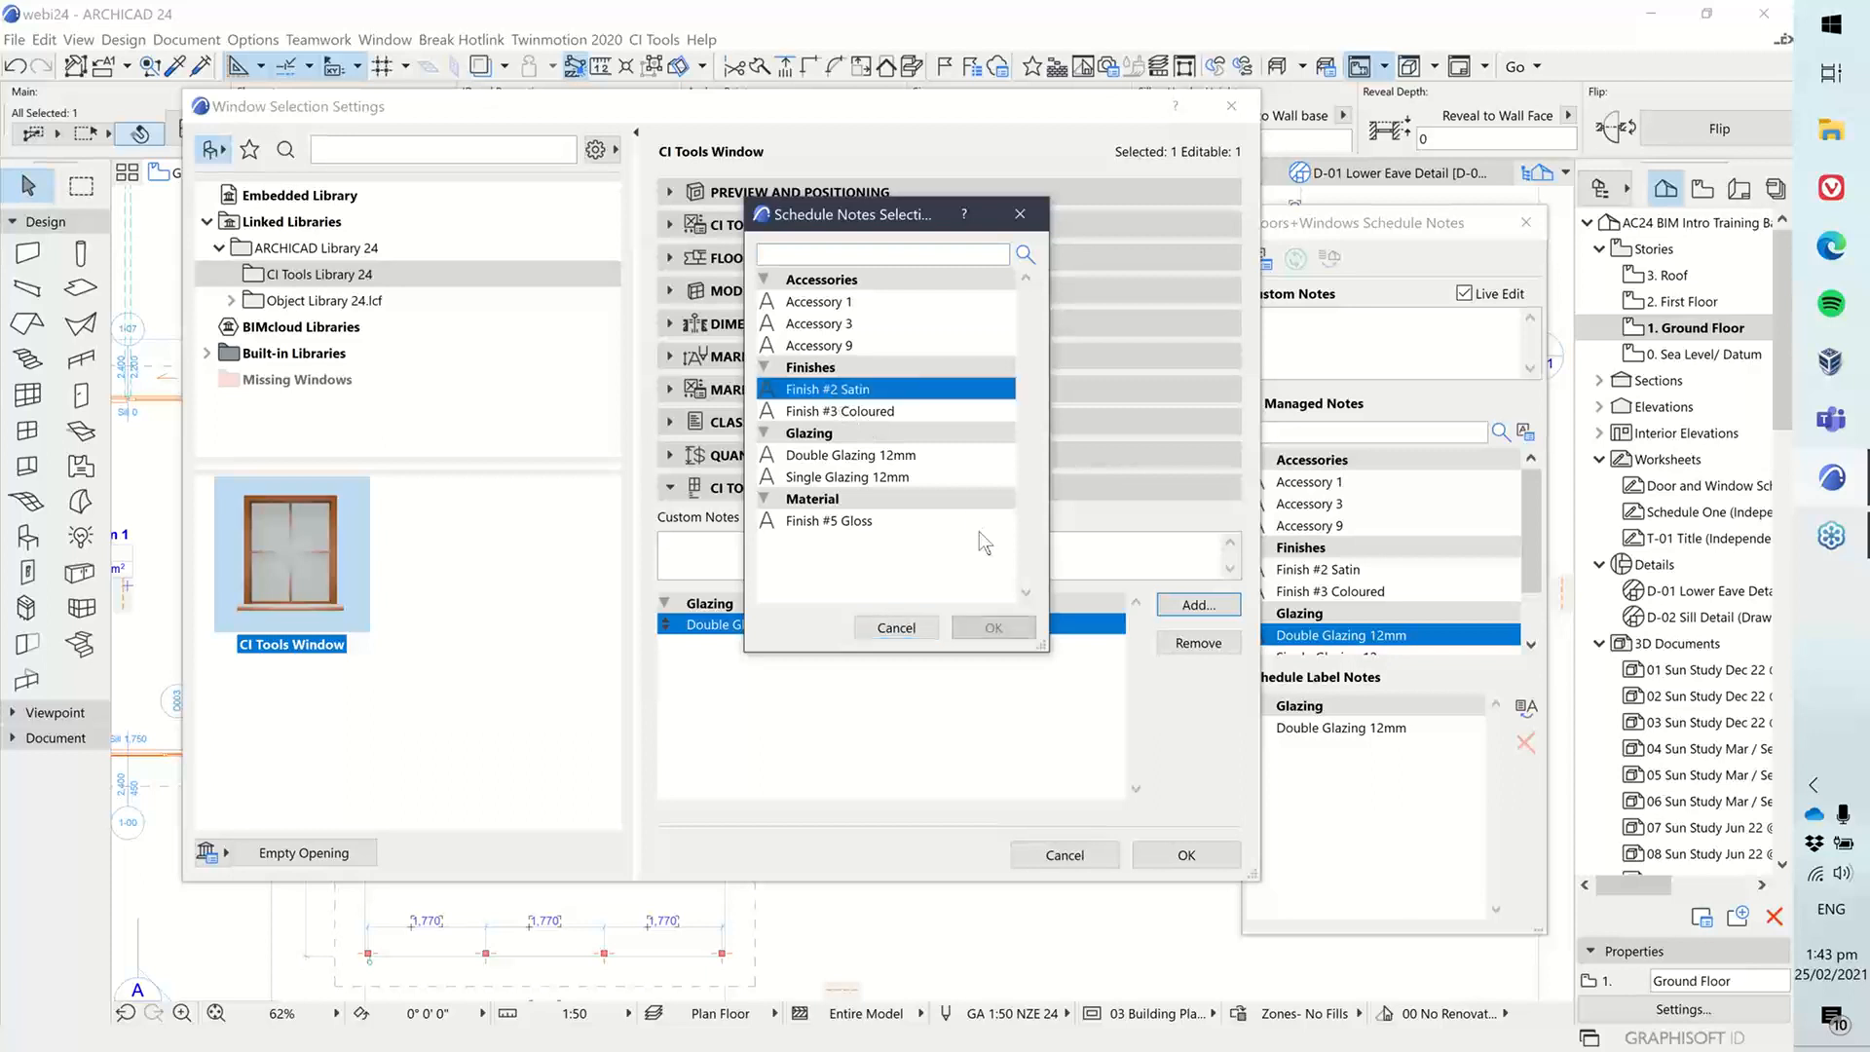
{"action": "left_click", "coordinate": [993, 627]}
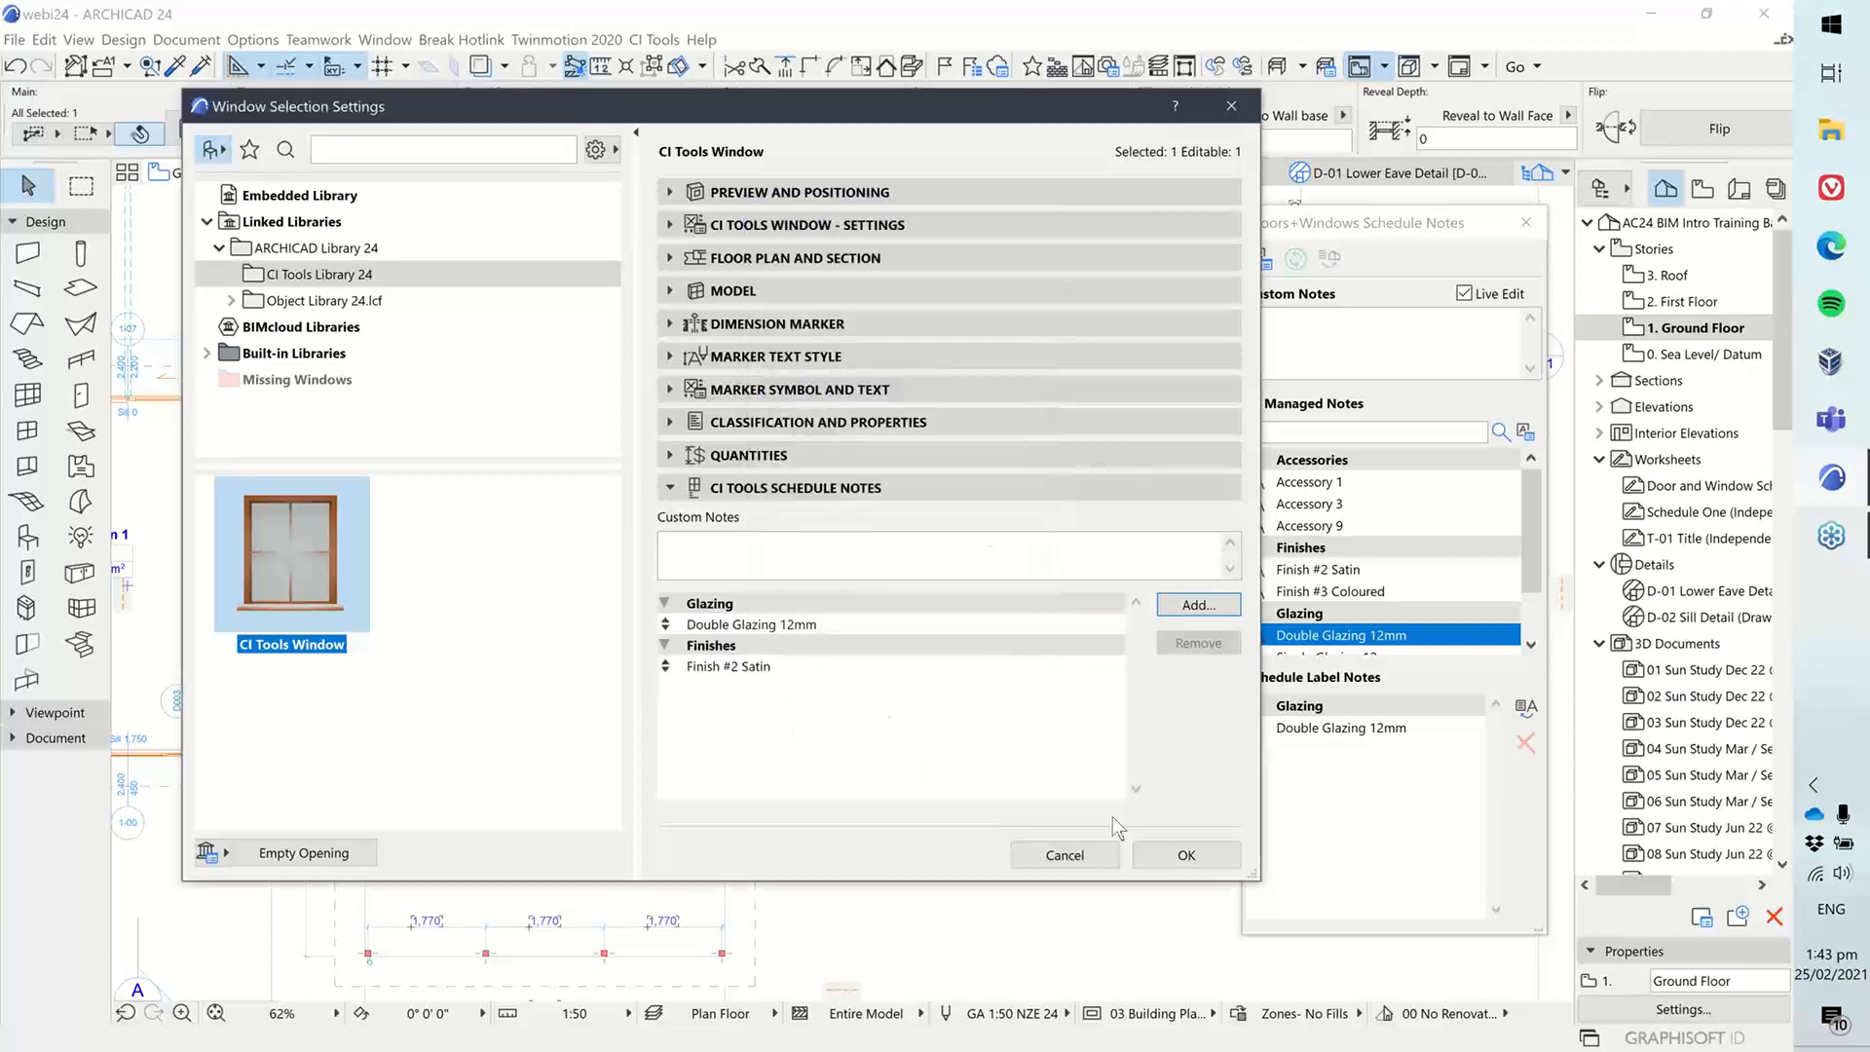
{"action": "left_click", "coordinate": [879, 564]}
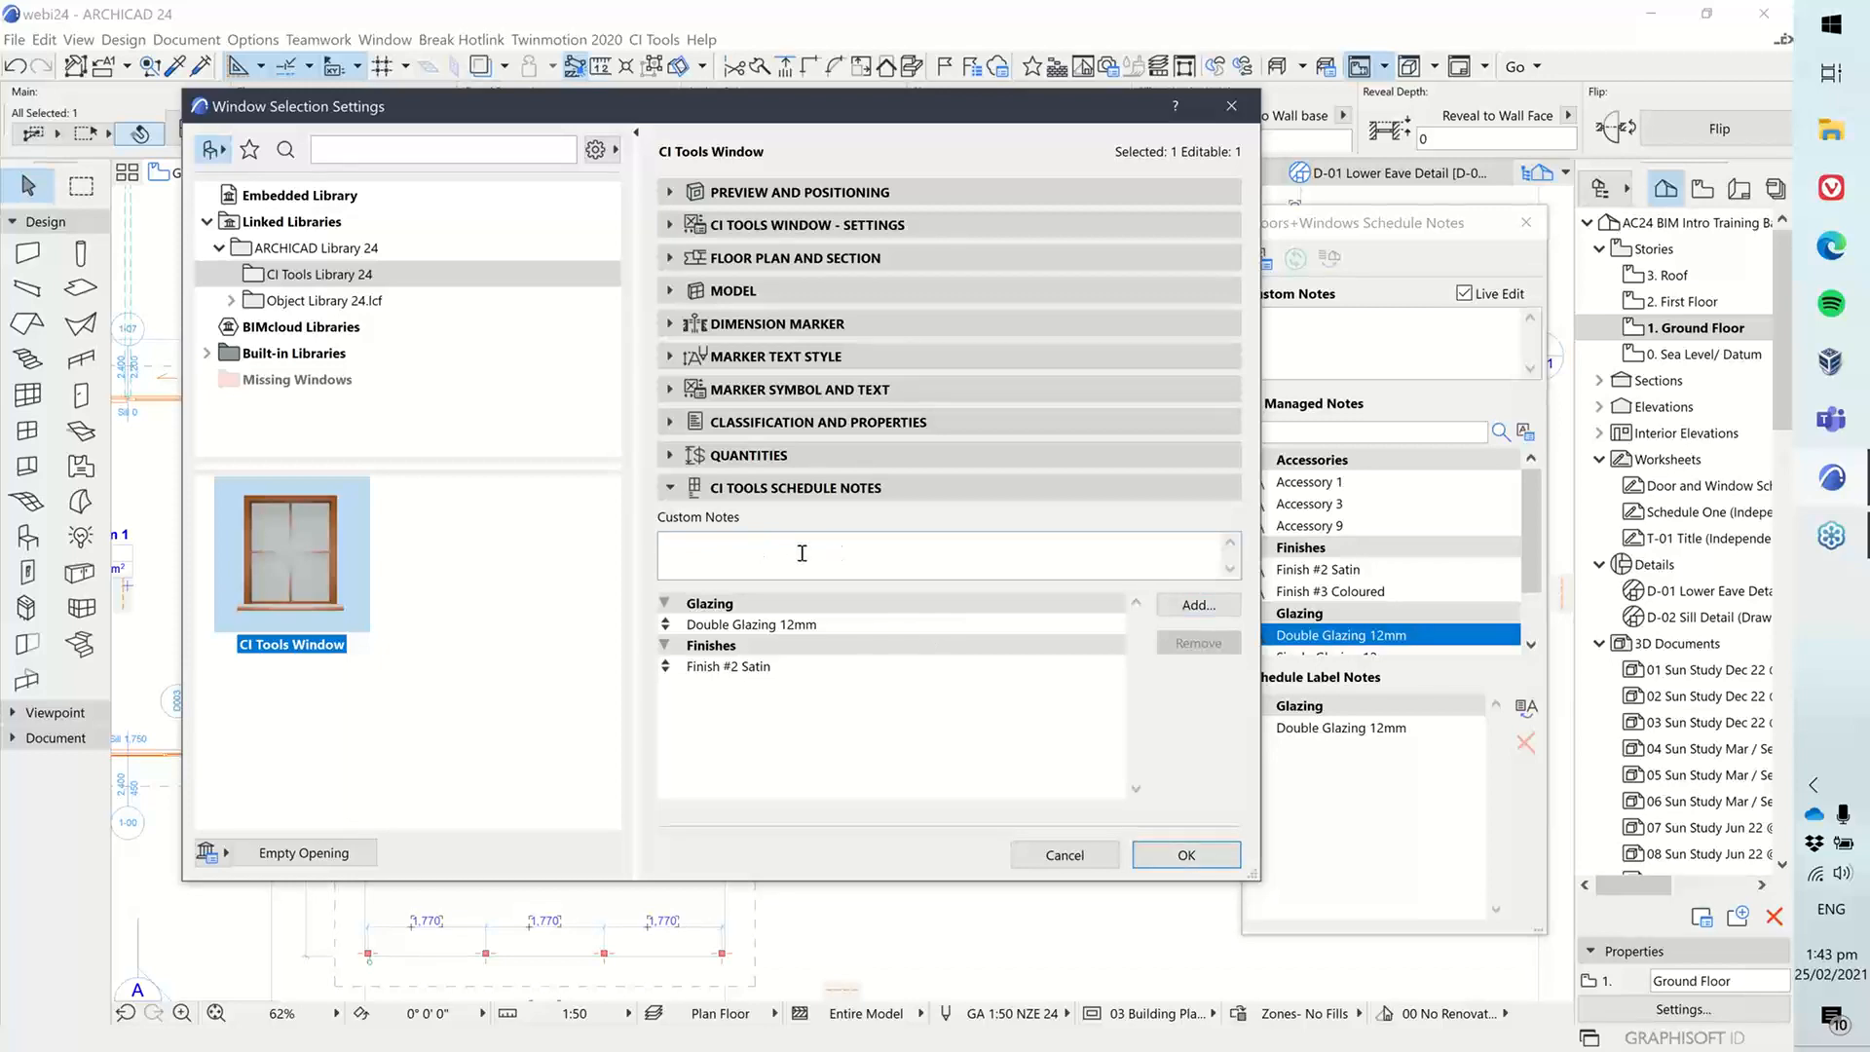
{"action": "left_click", "coordinate": [1190, 861]}
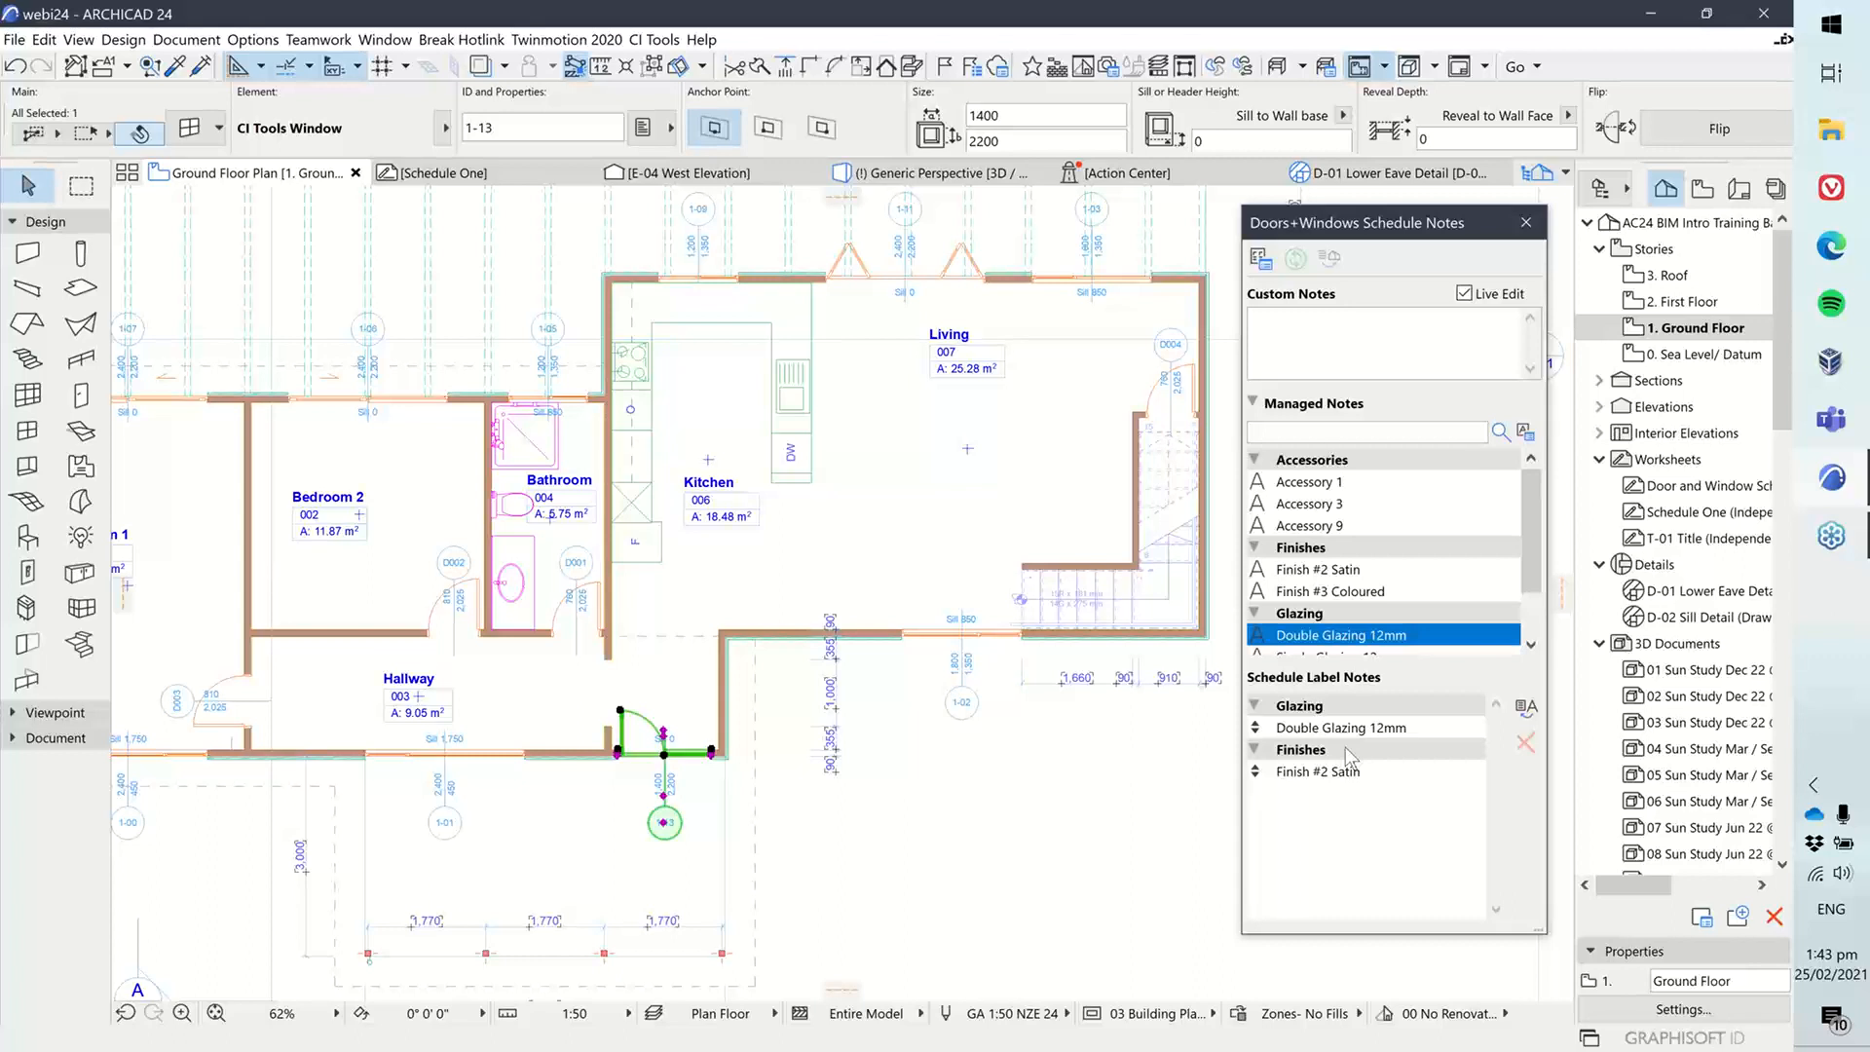
Step: View the Schedule Manager and dismiss it, and open the Schedule Notes Manager for managed notes
{"action": "left_click", "coordinate": [1260, 259]}
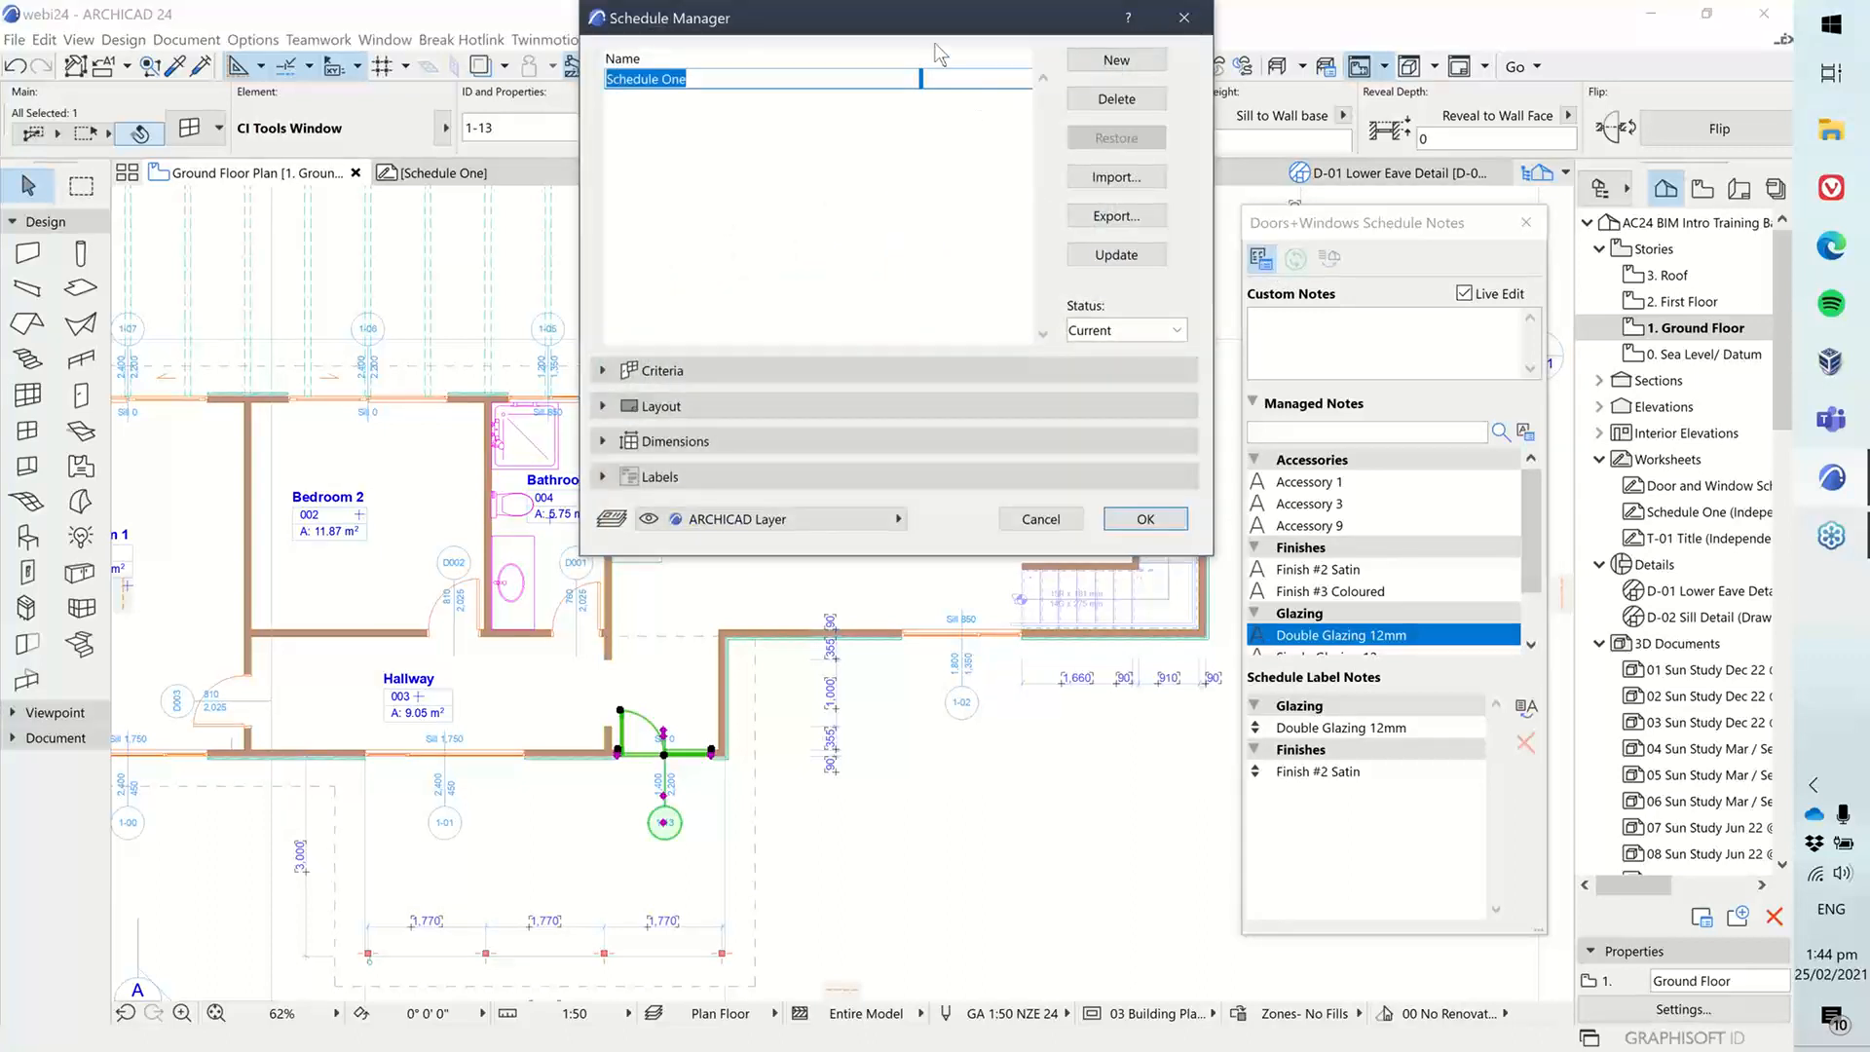
{"action": "left_click", "coordinate": [1184, 17]}
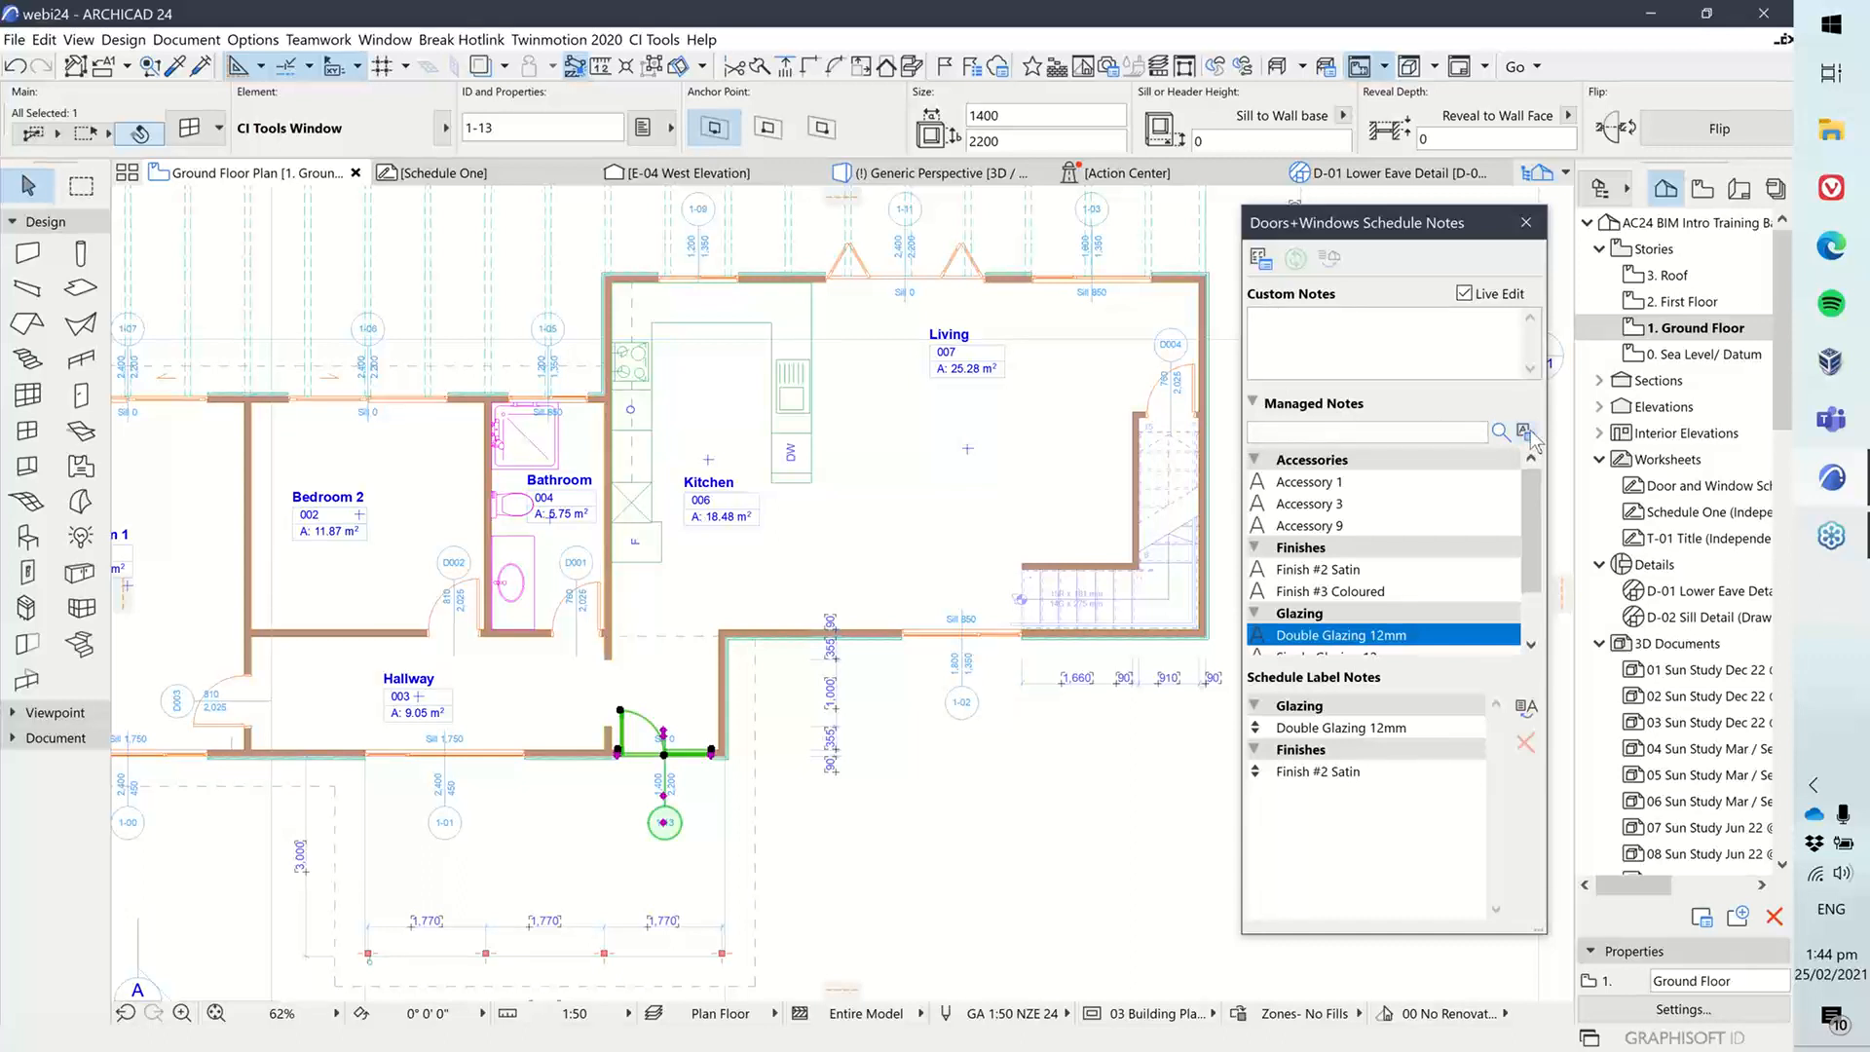
{"action": "left_click", "coordinate": [1525, 431]}
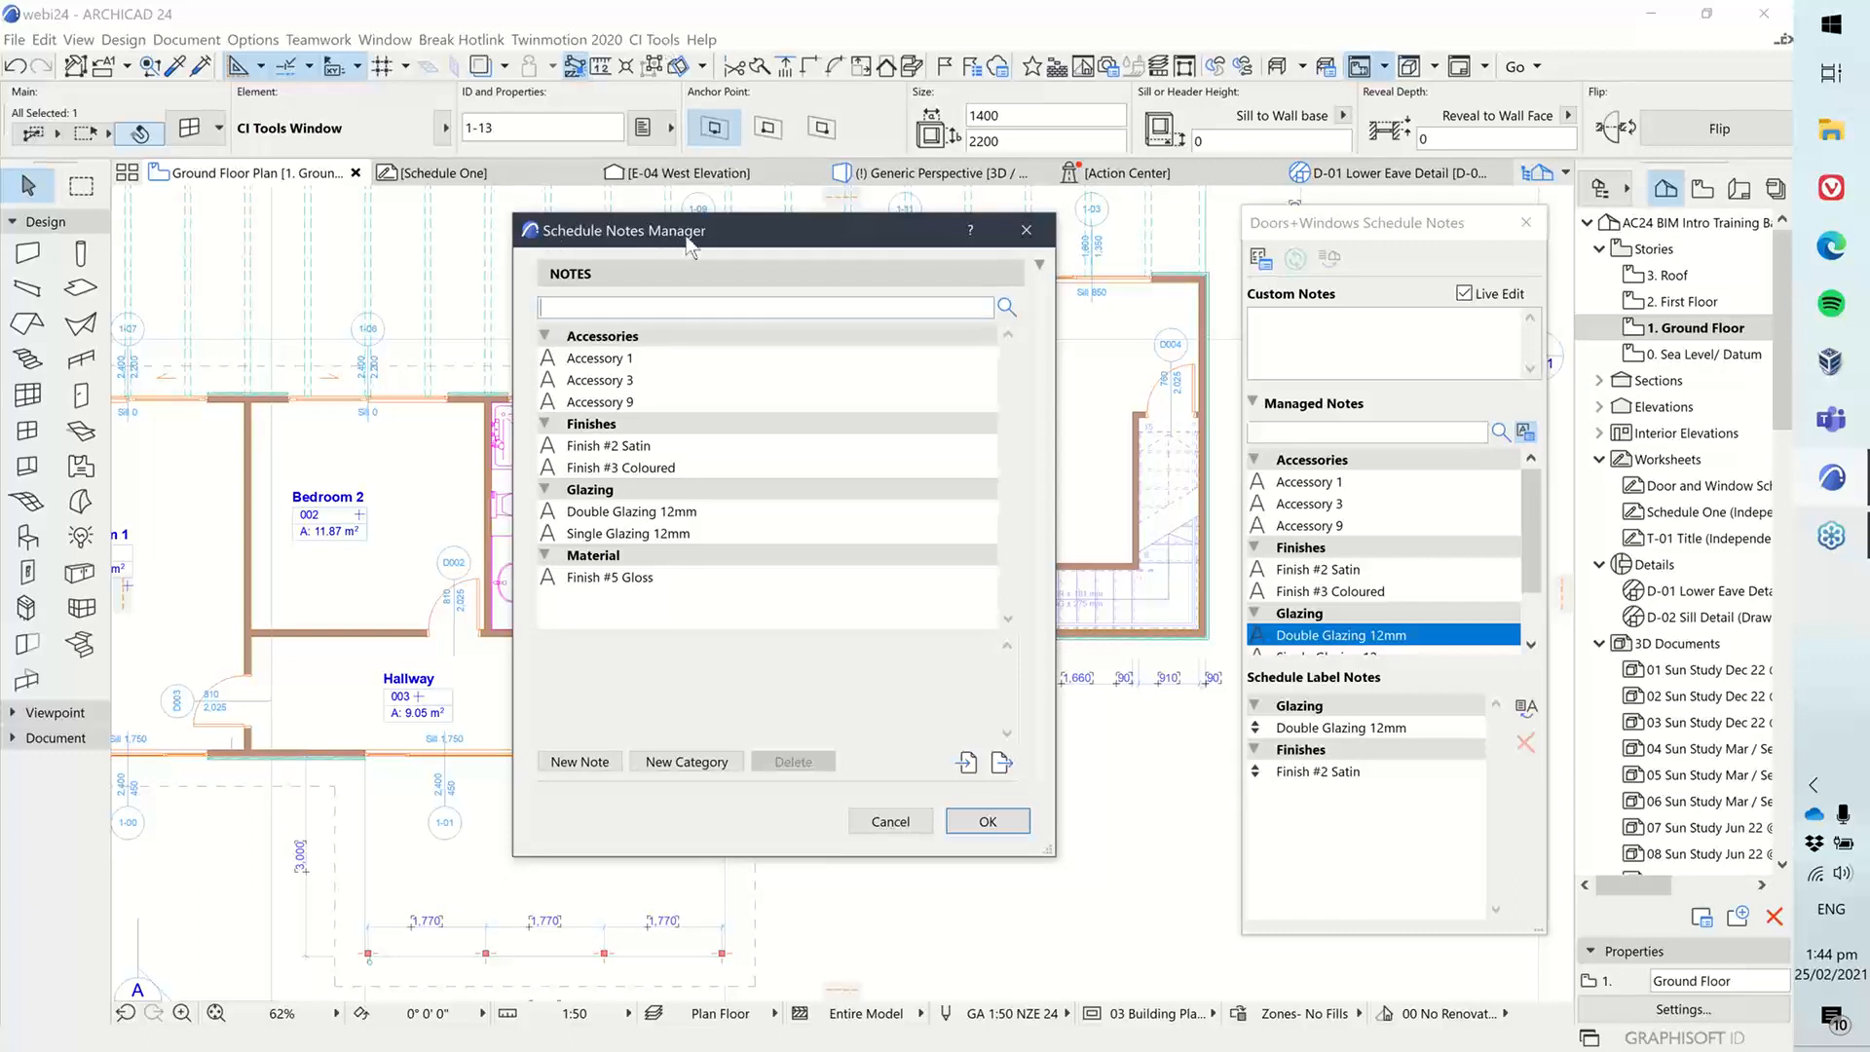
{"action": "left_click_drag", "start_coordinate": [779, 242], "coordinate": [812, 212]}
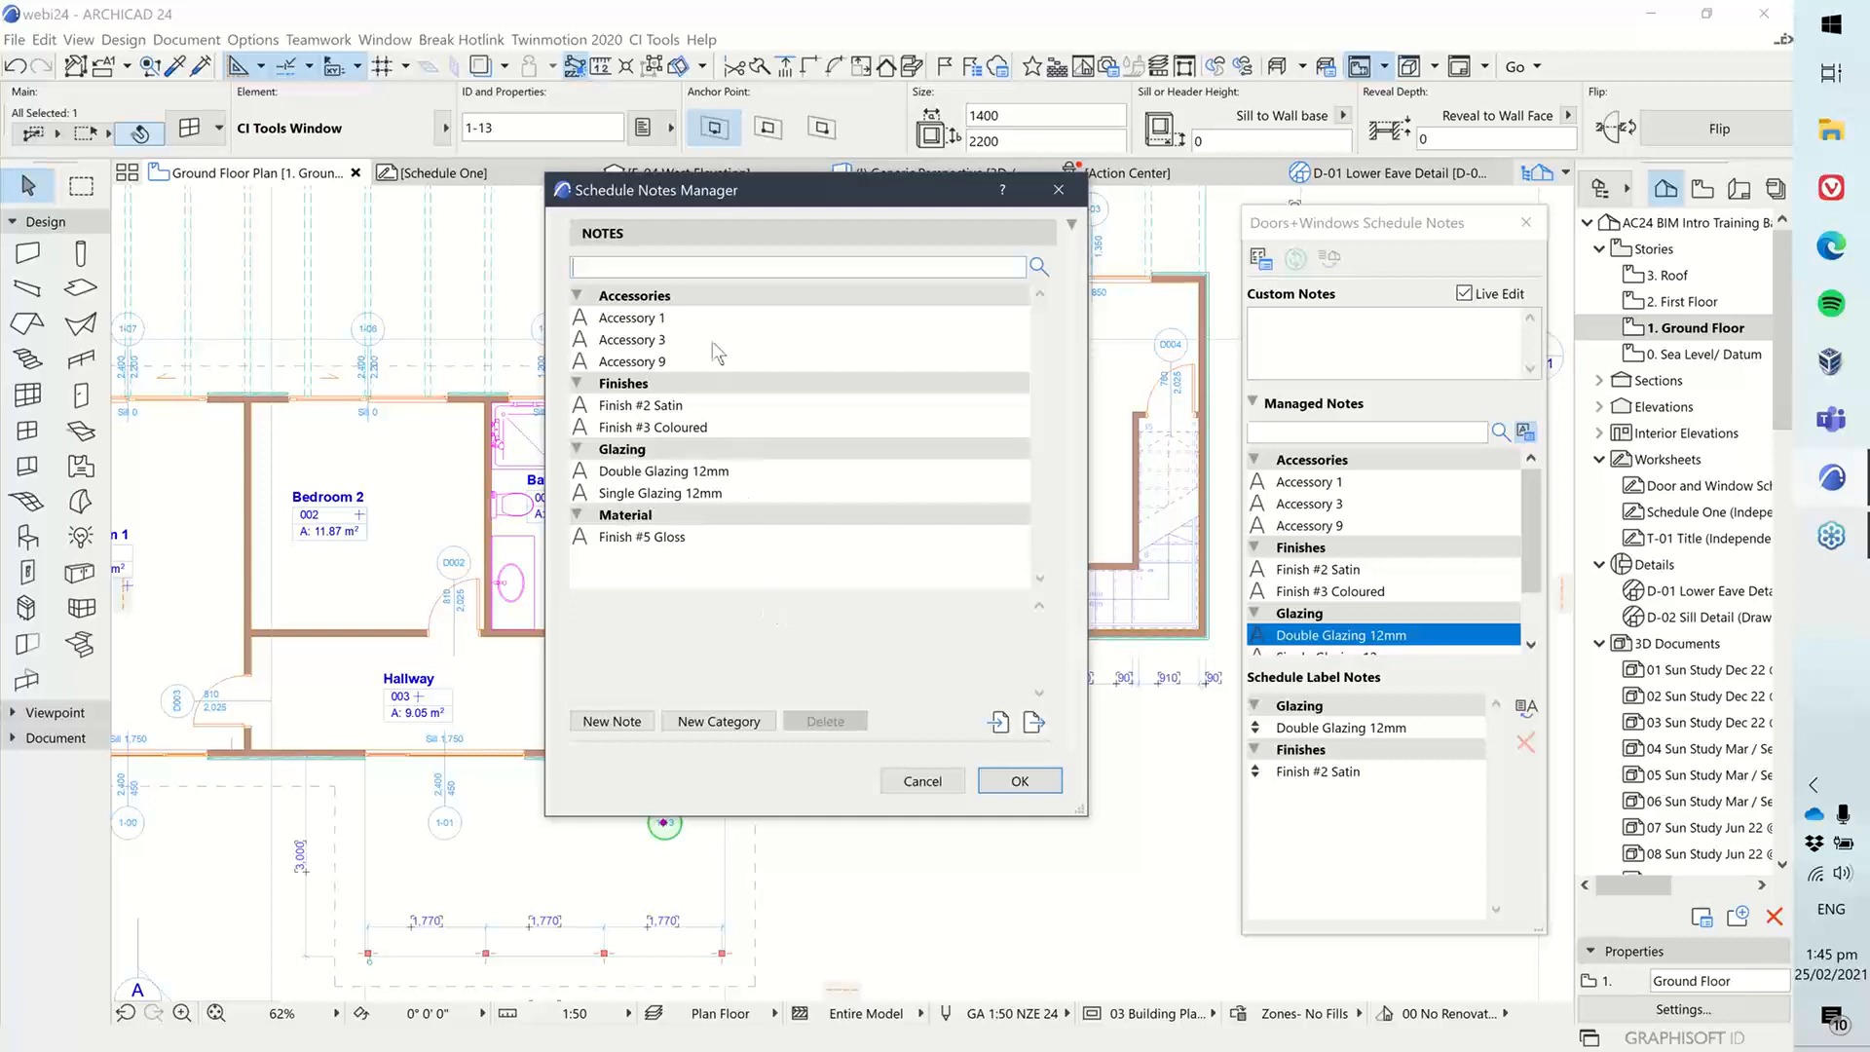
Step: Create a new category called "name" in the Schedule Notes Manager
{"action": "left_click", "coordinate": [707, 728]}
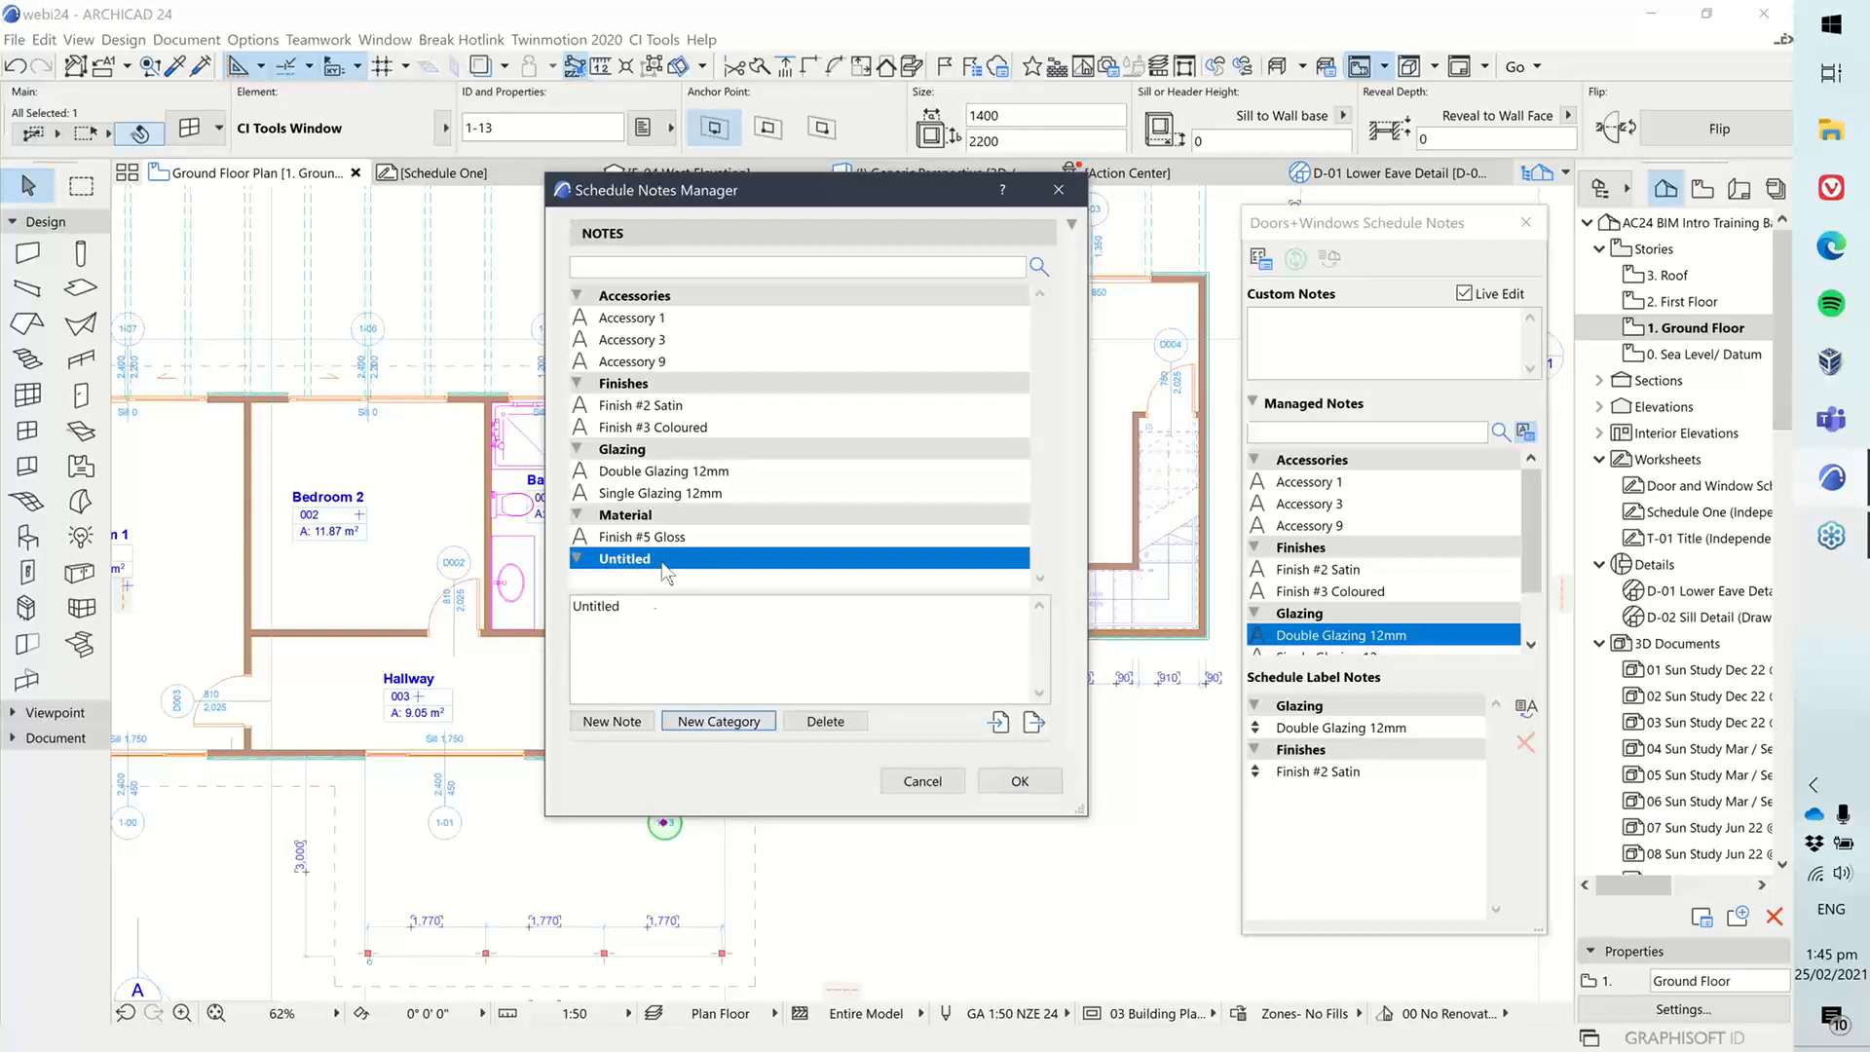
{"action": "left_click_drag", "start_coordinate": [631, 608], "coordinate": [566, 612]}
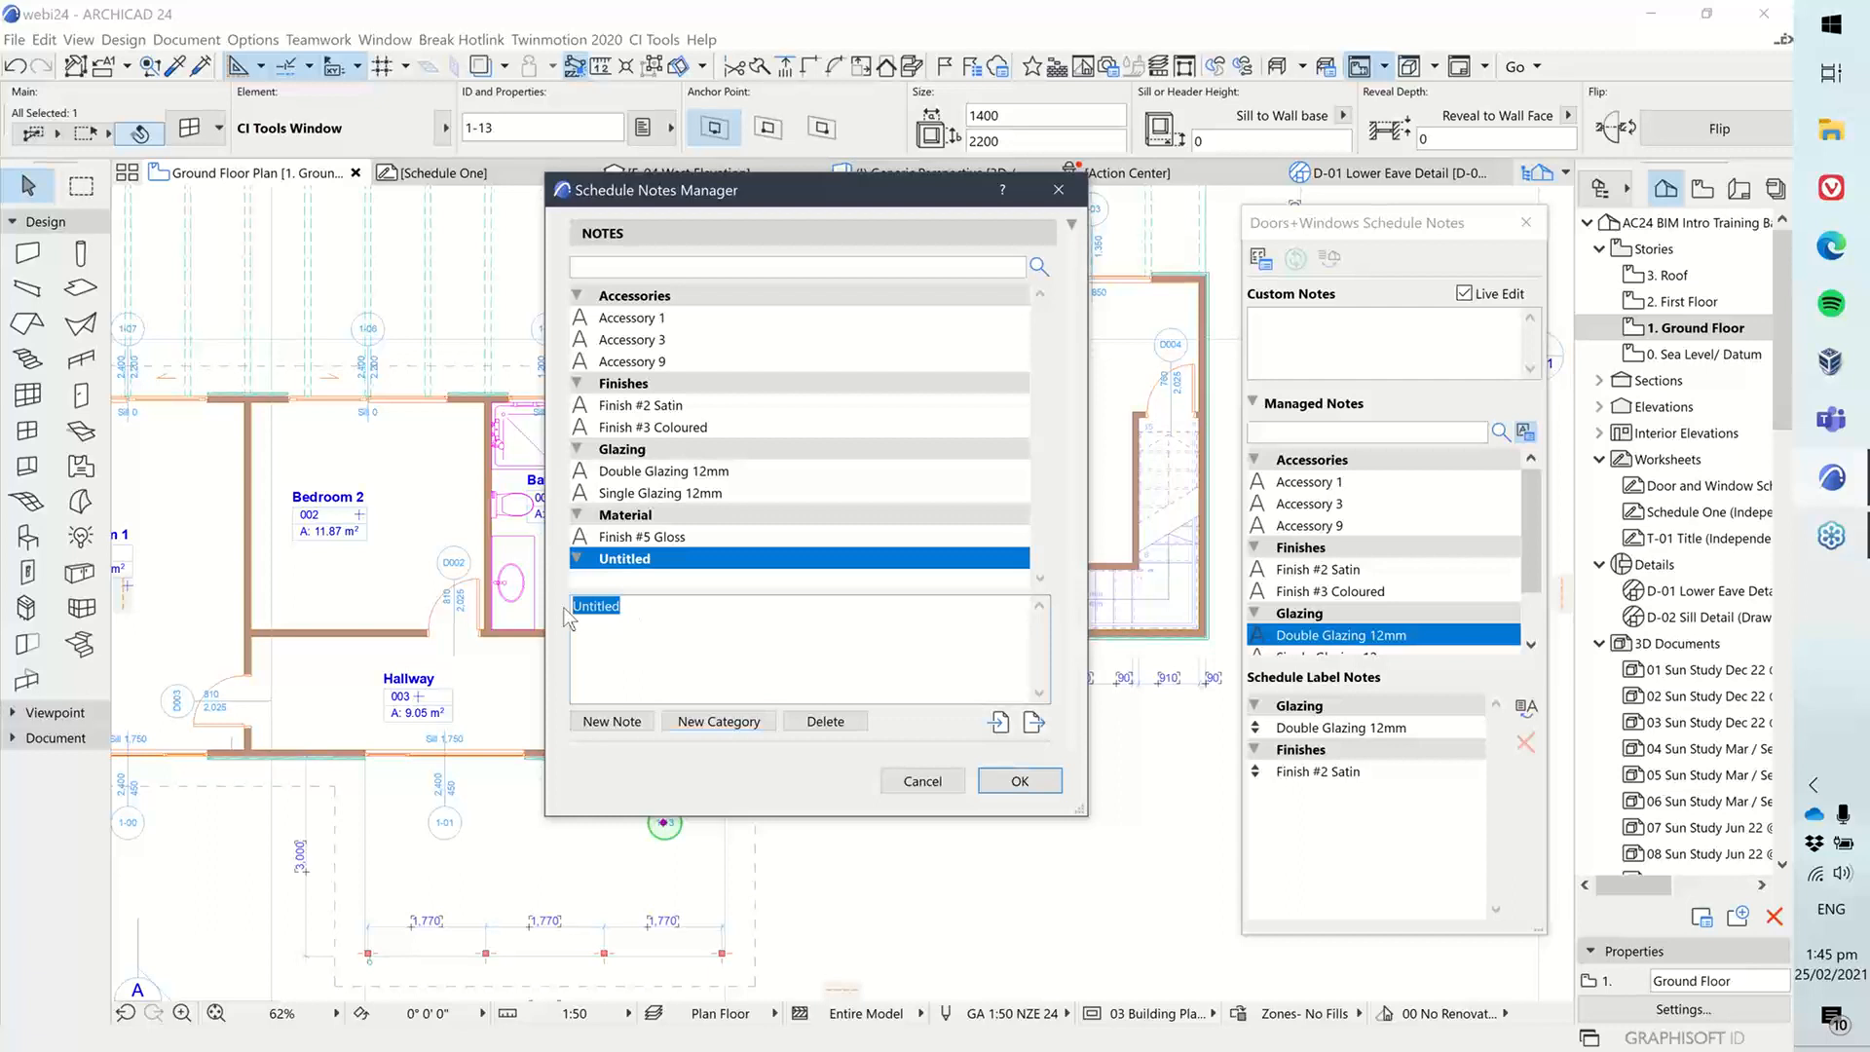
{"action": "type", "text": "name"}
{"action": "left_click", "coordinate": [671, 537]}
{"action": "left_click", "coordinate": [716, 471]}
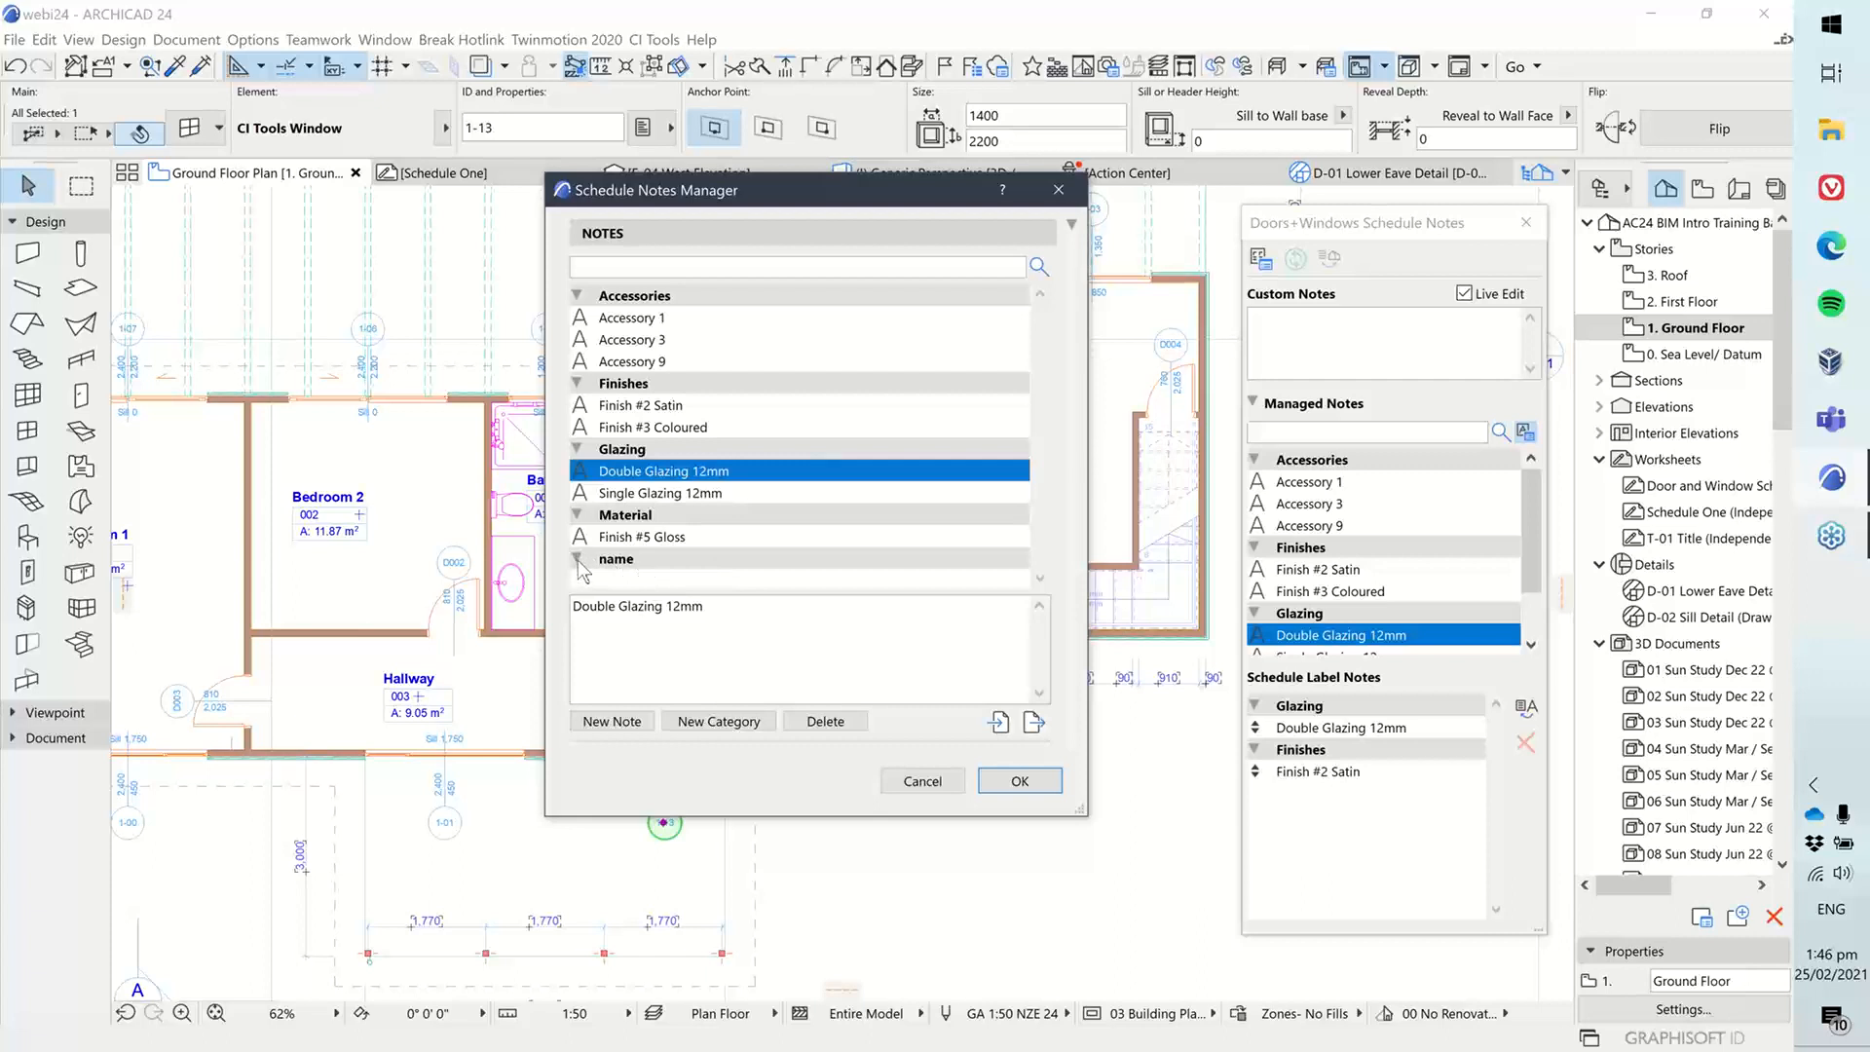
Step: Add a new managed note with the text "note" under the "name" category
{"action": "left_click", "coordinate": [649, 559]}
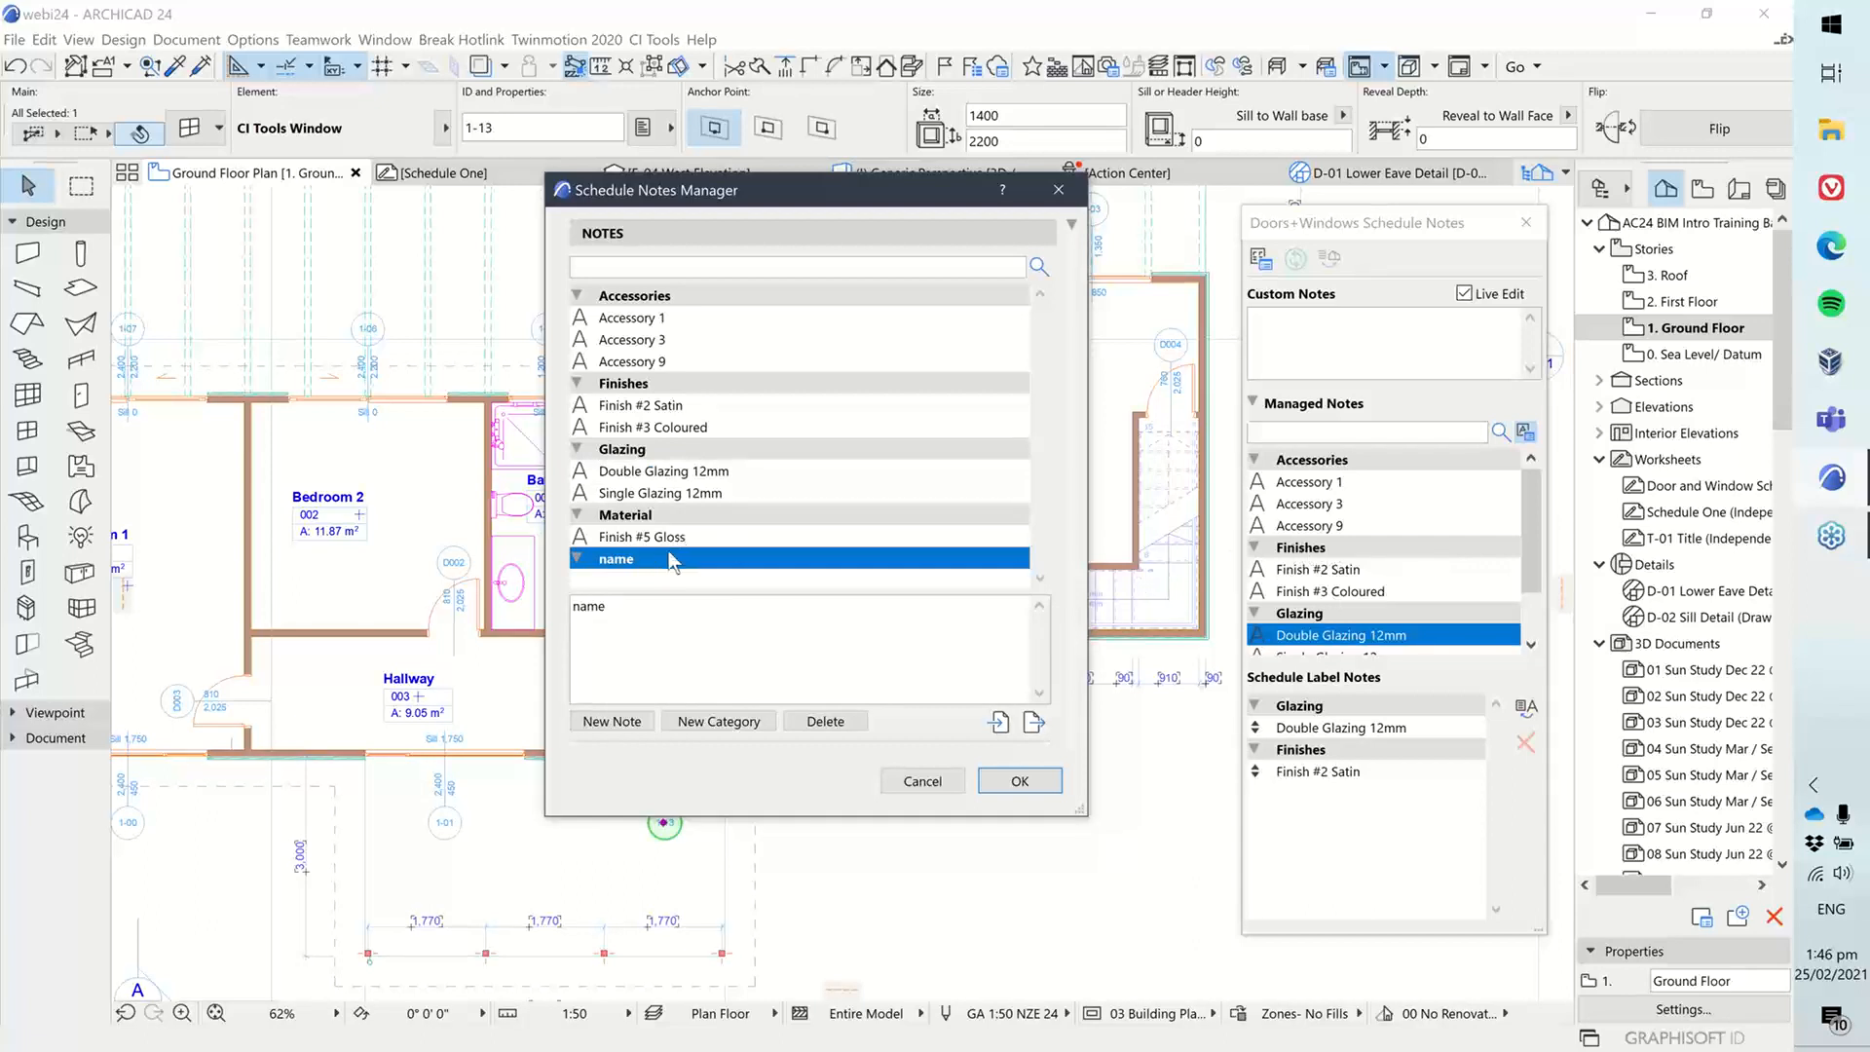
{"action": "left_click", "coordinate": [612, 721]}
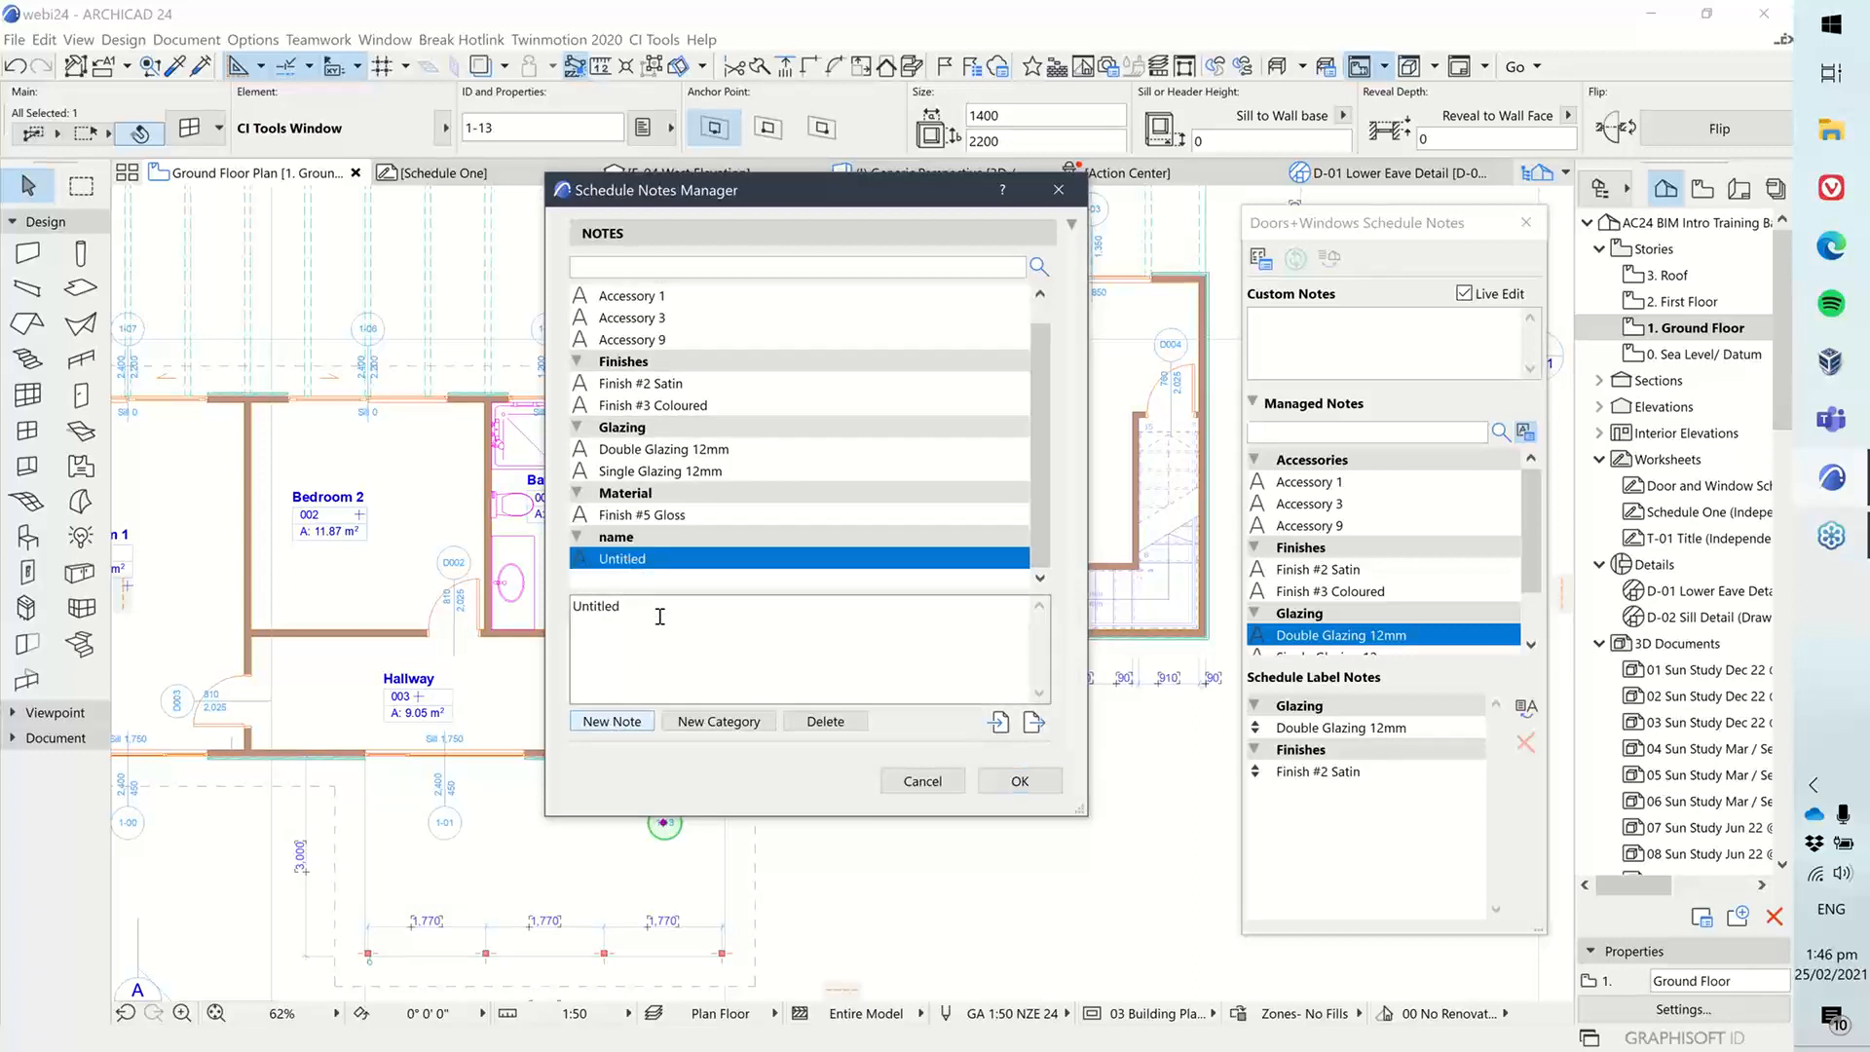
{"action": "left_click_drag", "start_coordinate": [655, 611], "coordinate": [540, 609]}
{"action": "type", "text": "note"}
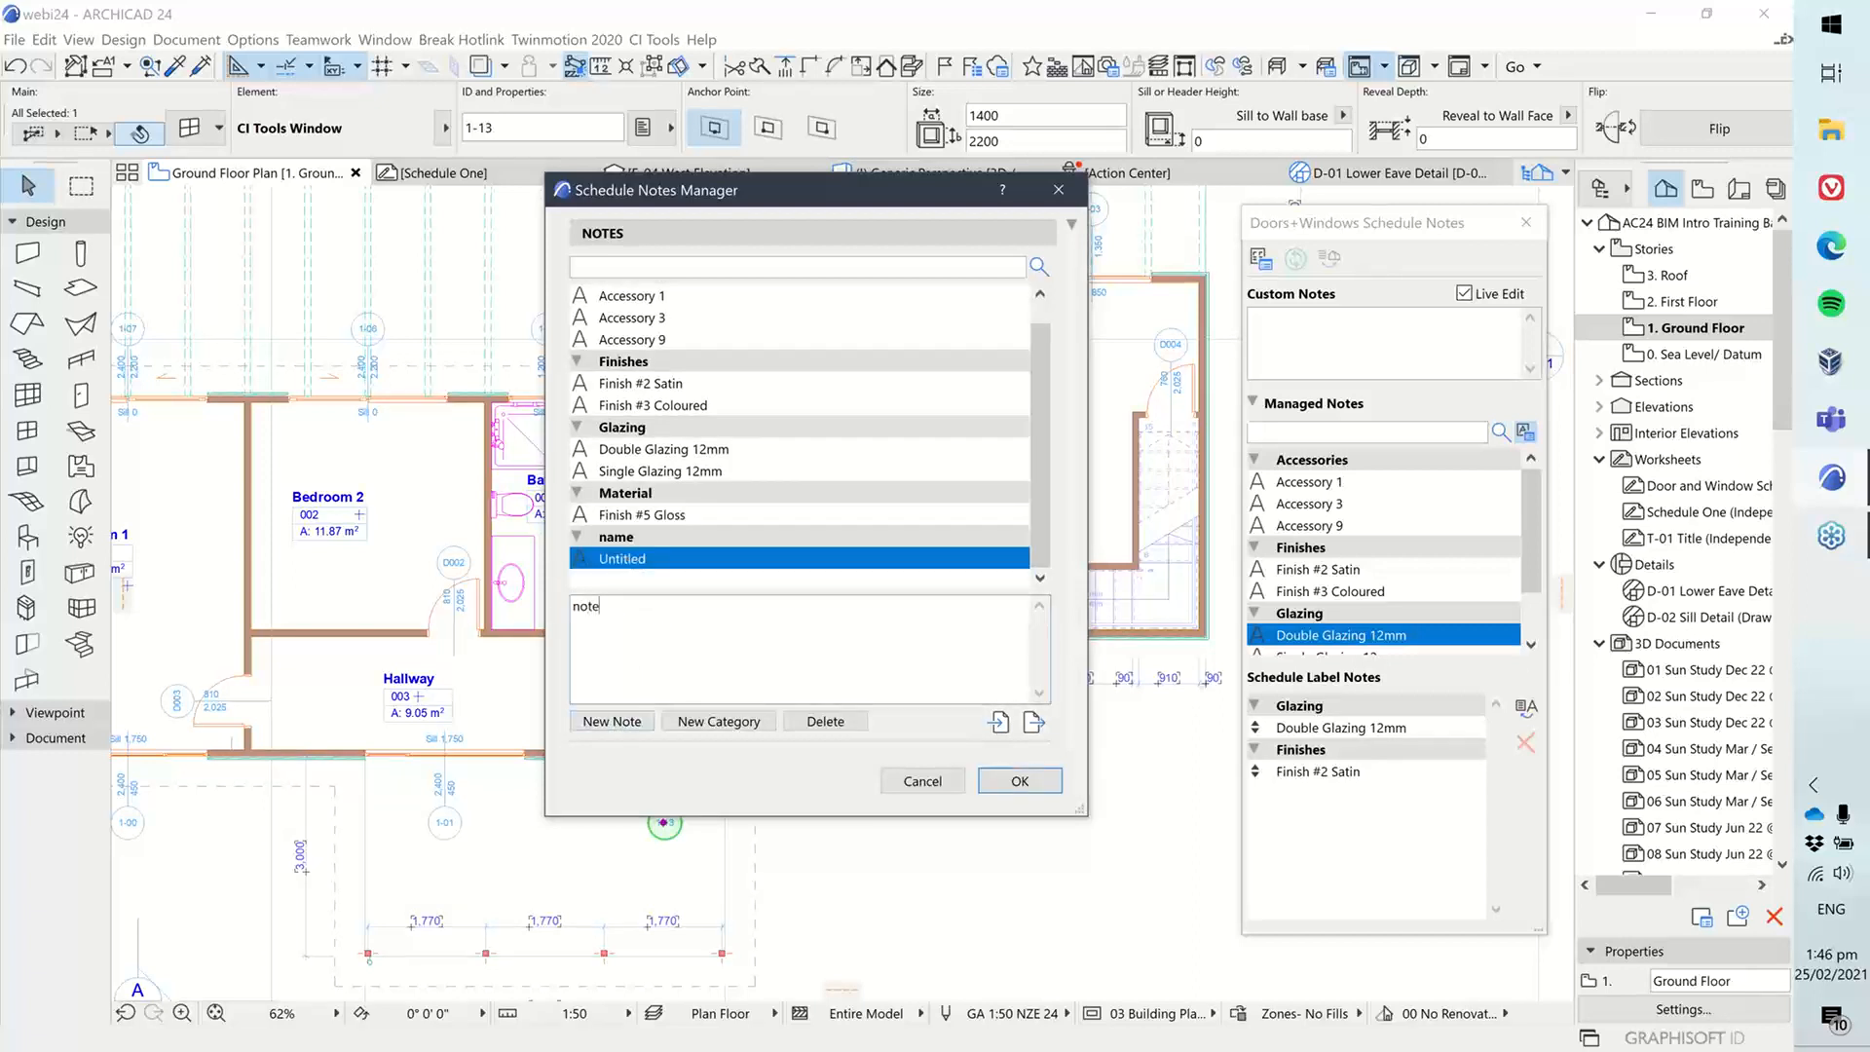
{"action": "left_click", "coordinate": [715, 516]}
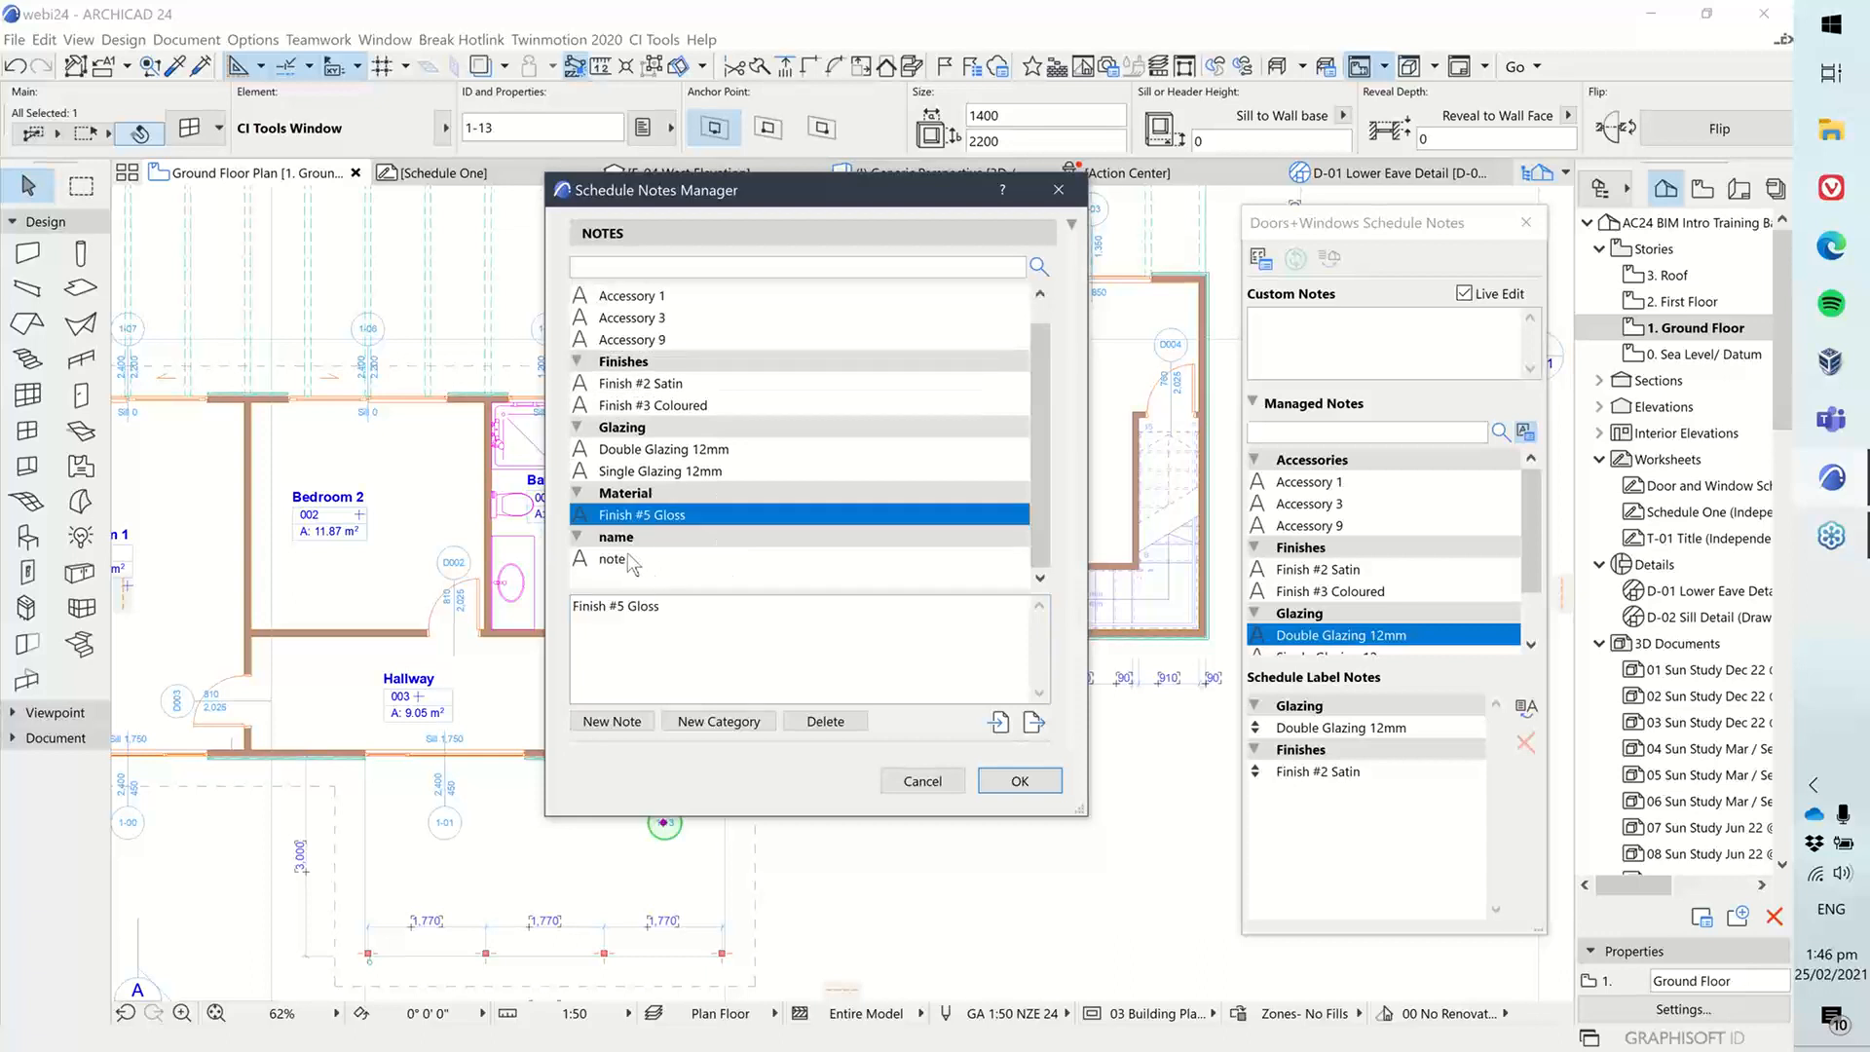
{"action": "left_click", "coordinate": [633, 557]}
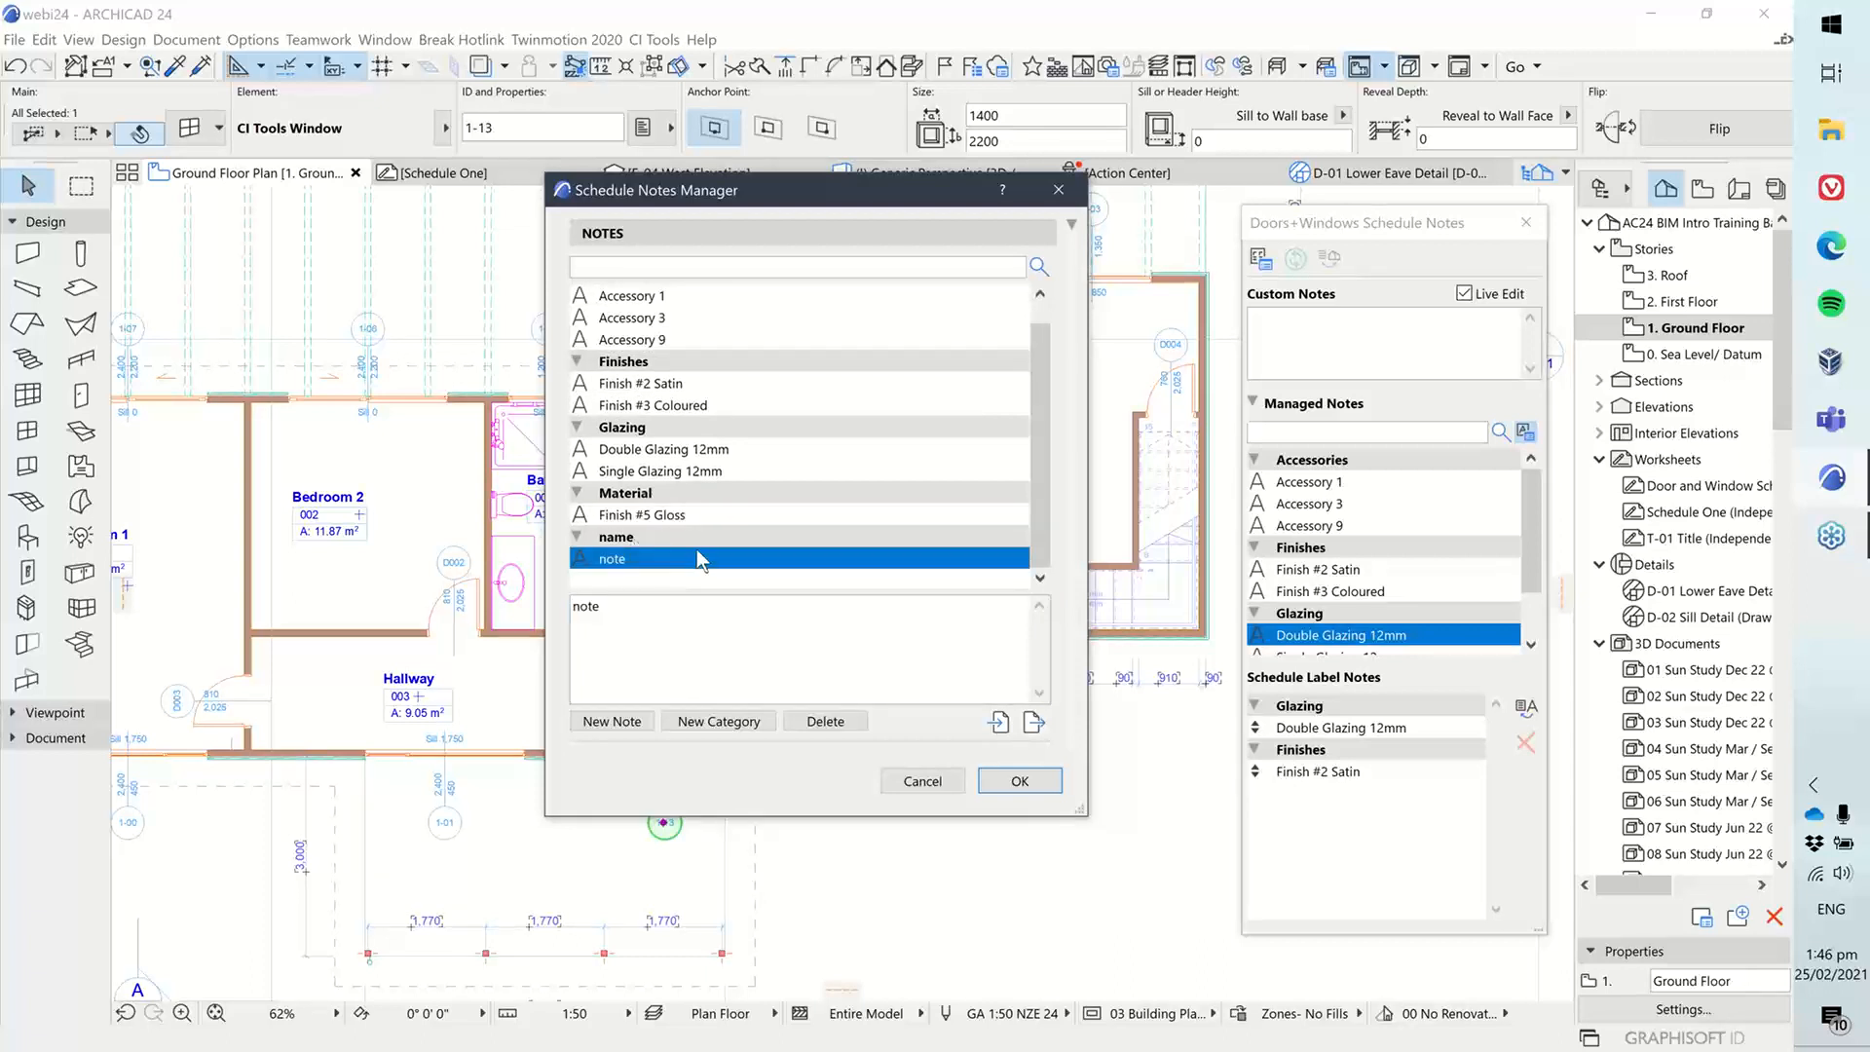
Step: Move the Finish #5 Gloss note from Material into the Finishes category, accept the changes, and review the Managed Notes list
{"action": "scroll", "coordinate": [679, 540], "scroll_direction": "up", "scroll_amount": 1}
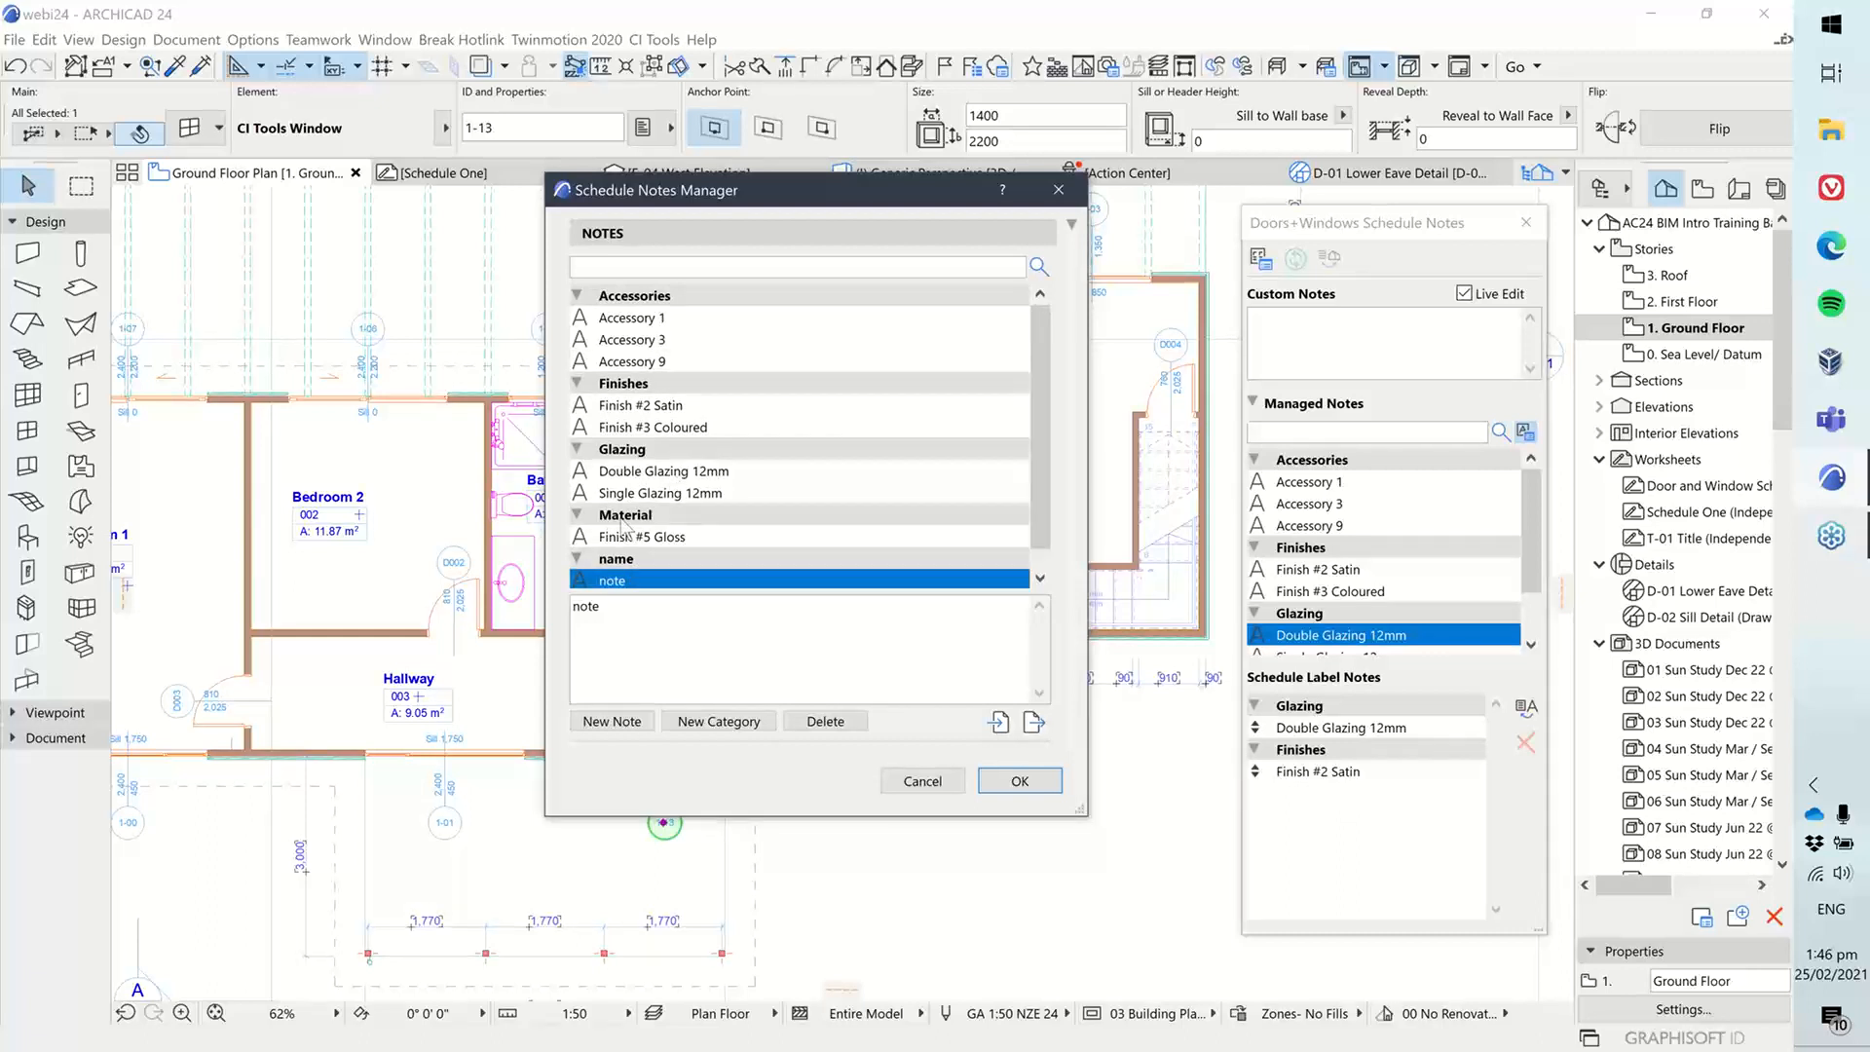
{"action": "left_click", "coordinate": [609, 538]}
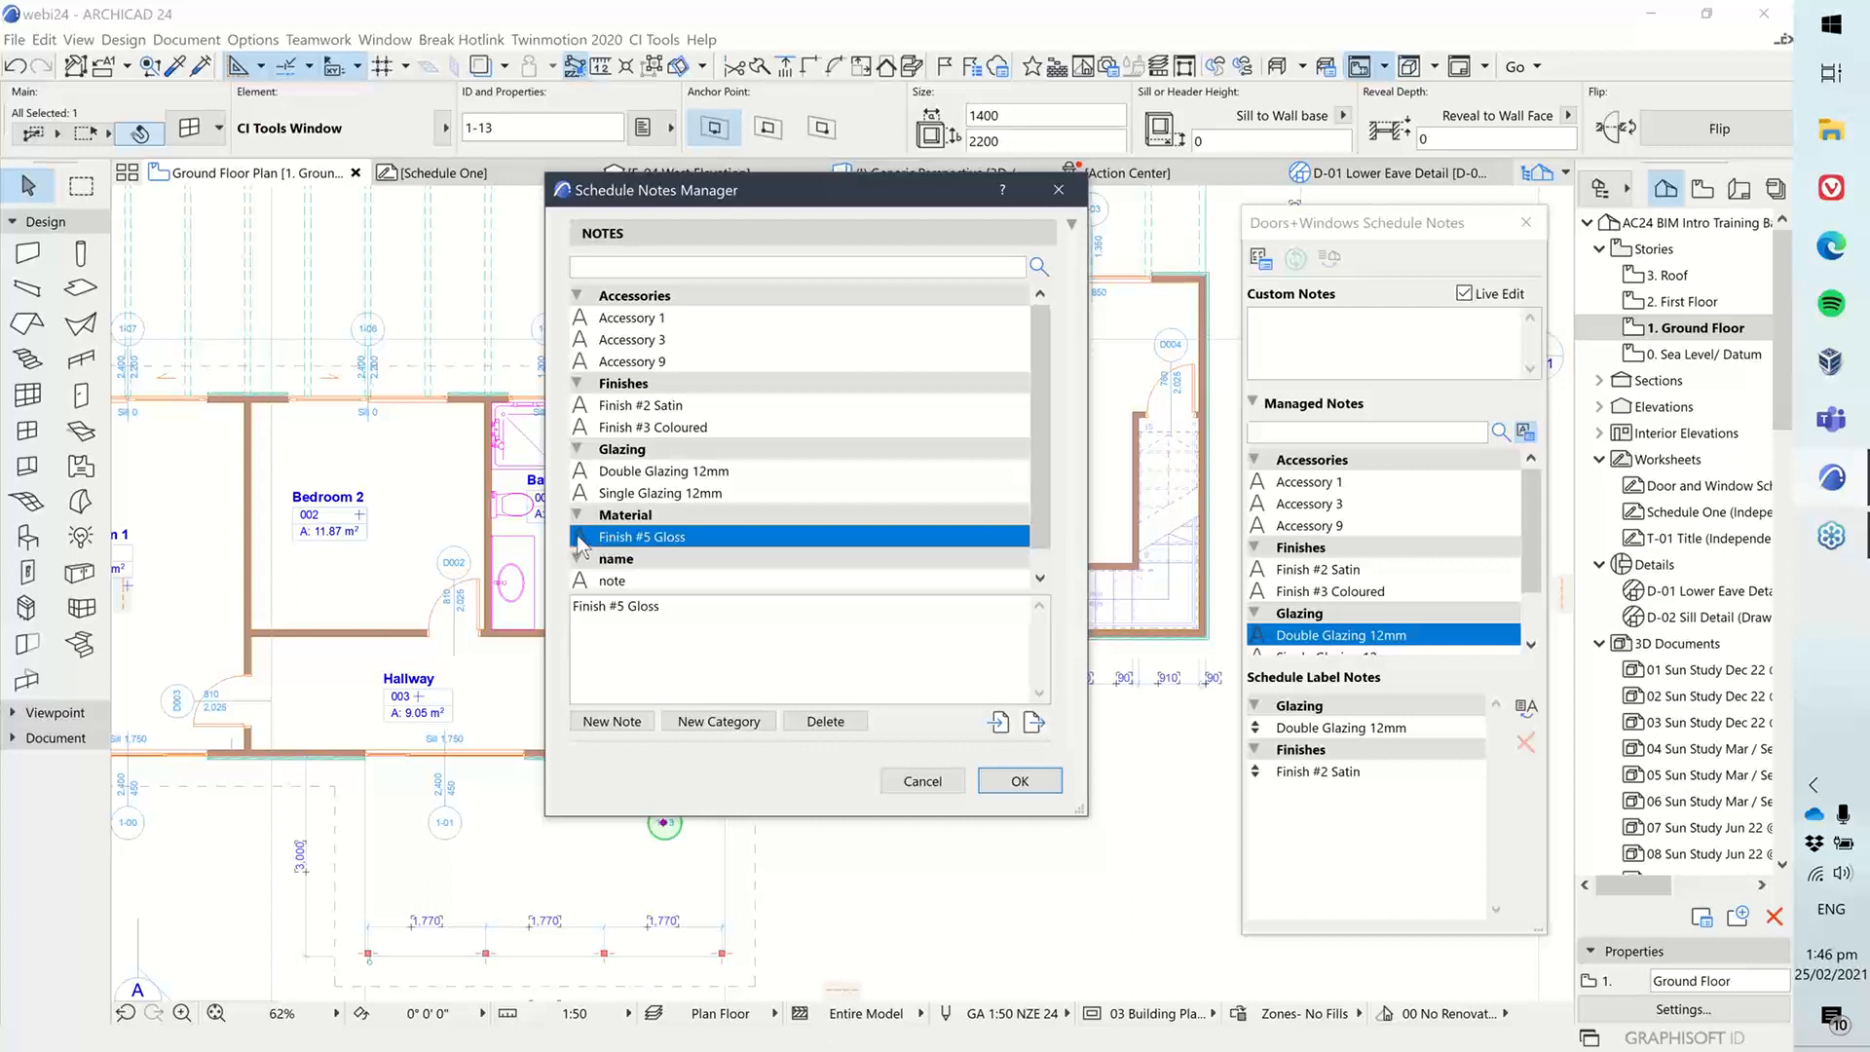
{"action": "left_click_drag", "start_coordinate": [582, 542], "coordinate": [590, 425]}
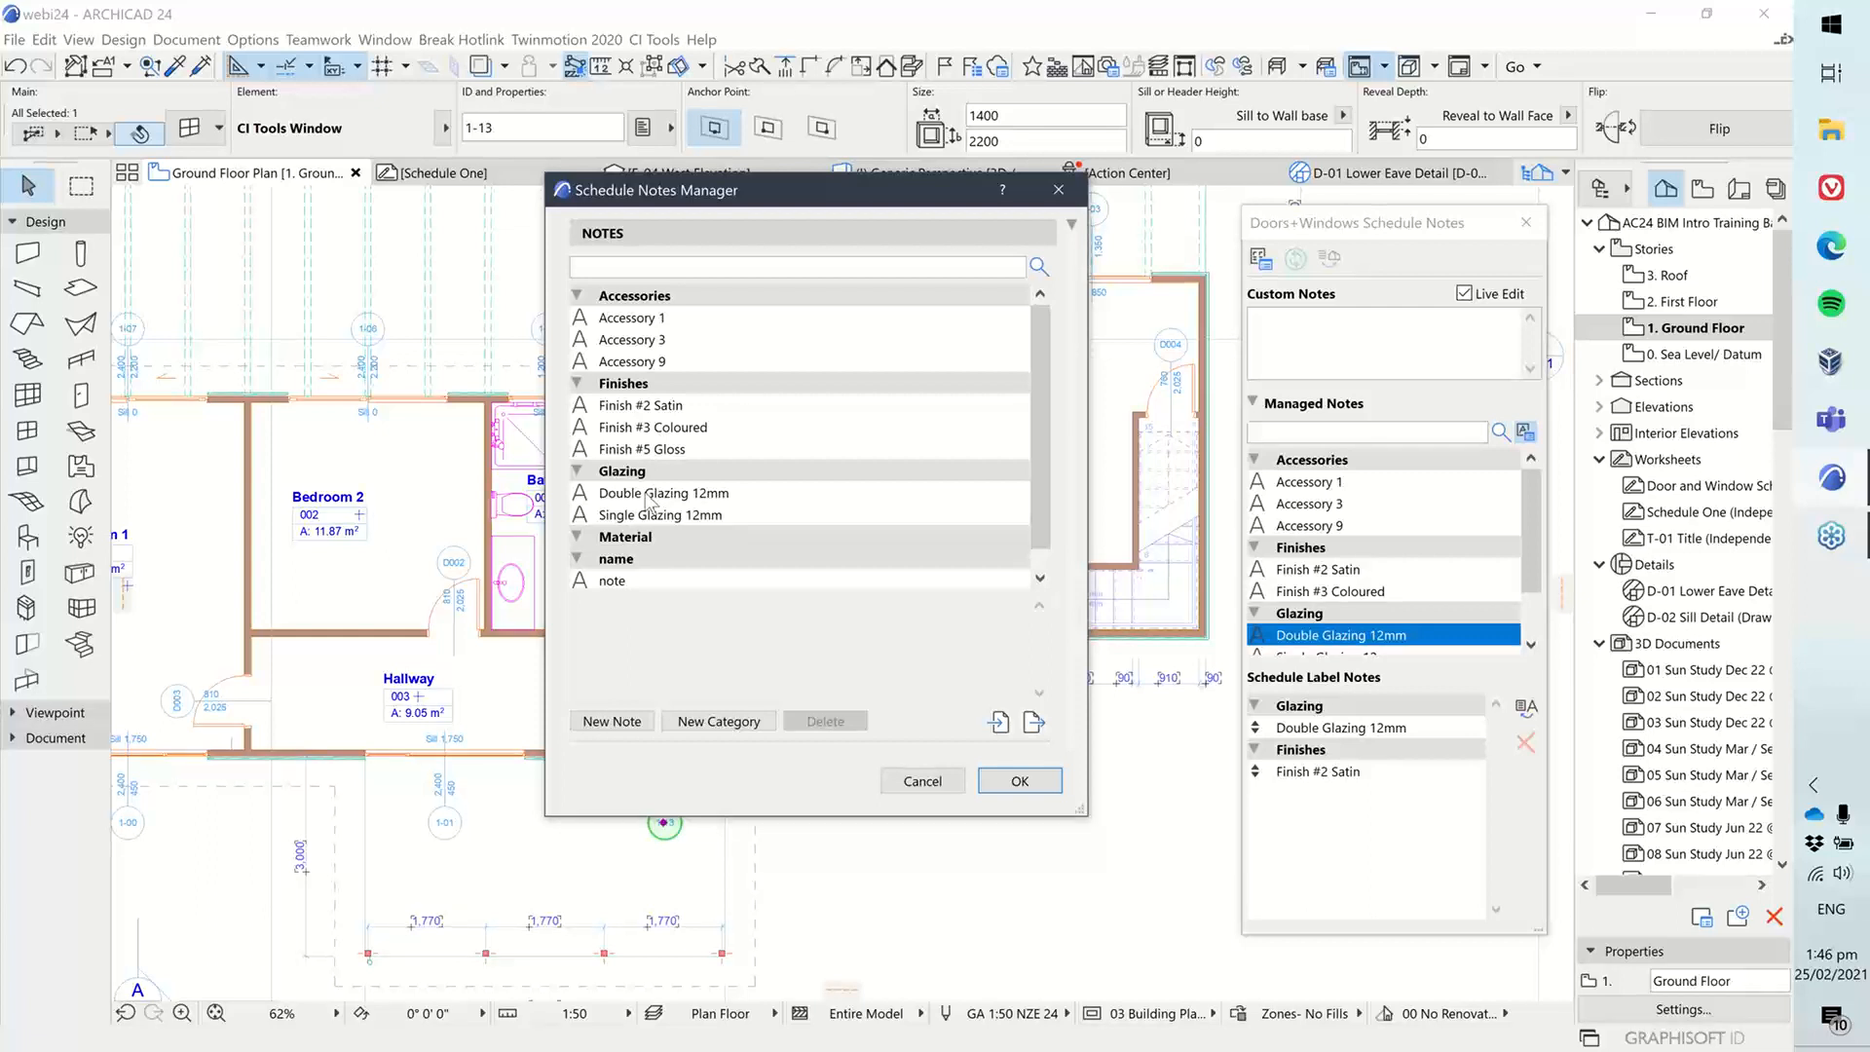
{"action": "scroll", "coordinate": [655, 499], "scroll_direction": "down", "scroll_amount": 1}
{"action": "scroll", "coordinate": [662, 502], "scroll_direction": "up", "scroll_amount": 1}
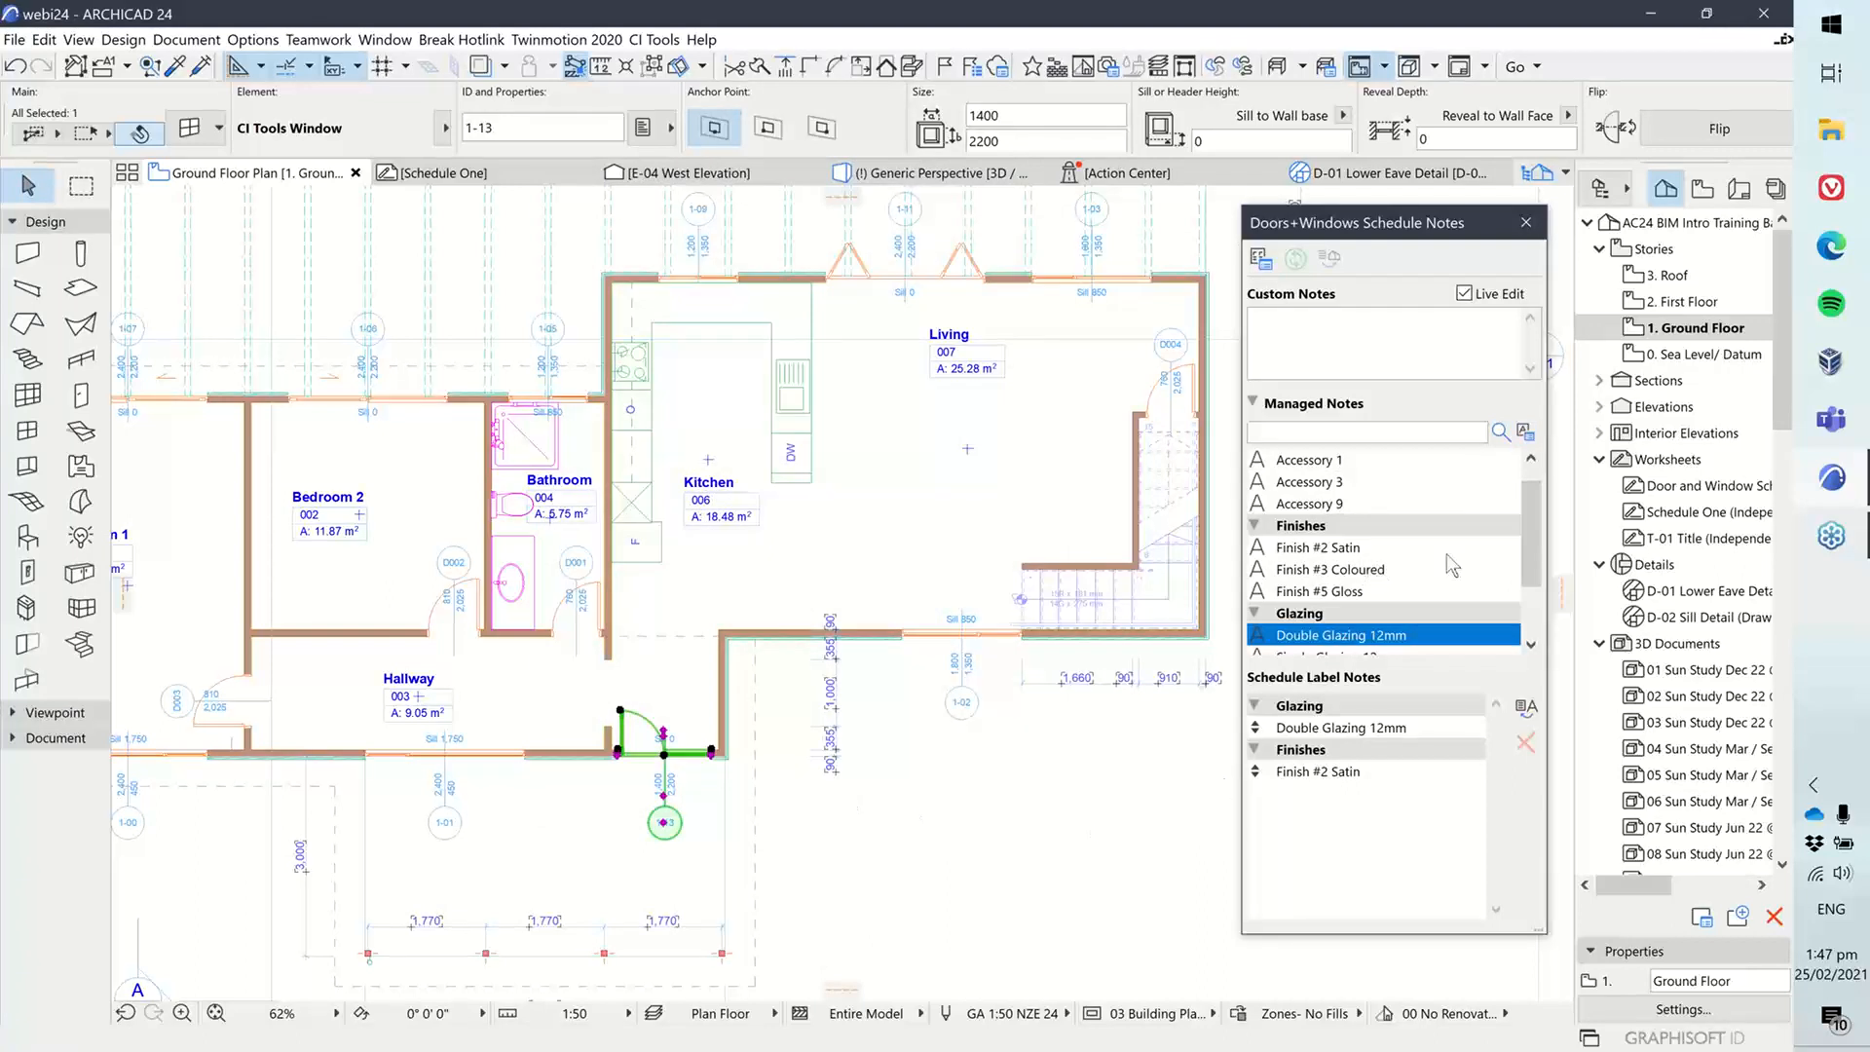
{"action": "left_click_drag", "start_coordinate": [1527, 518], "coordinate": [1519, 577]}
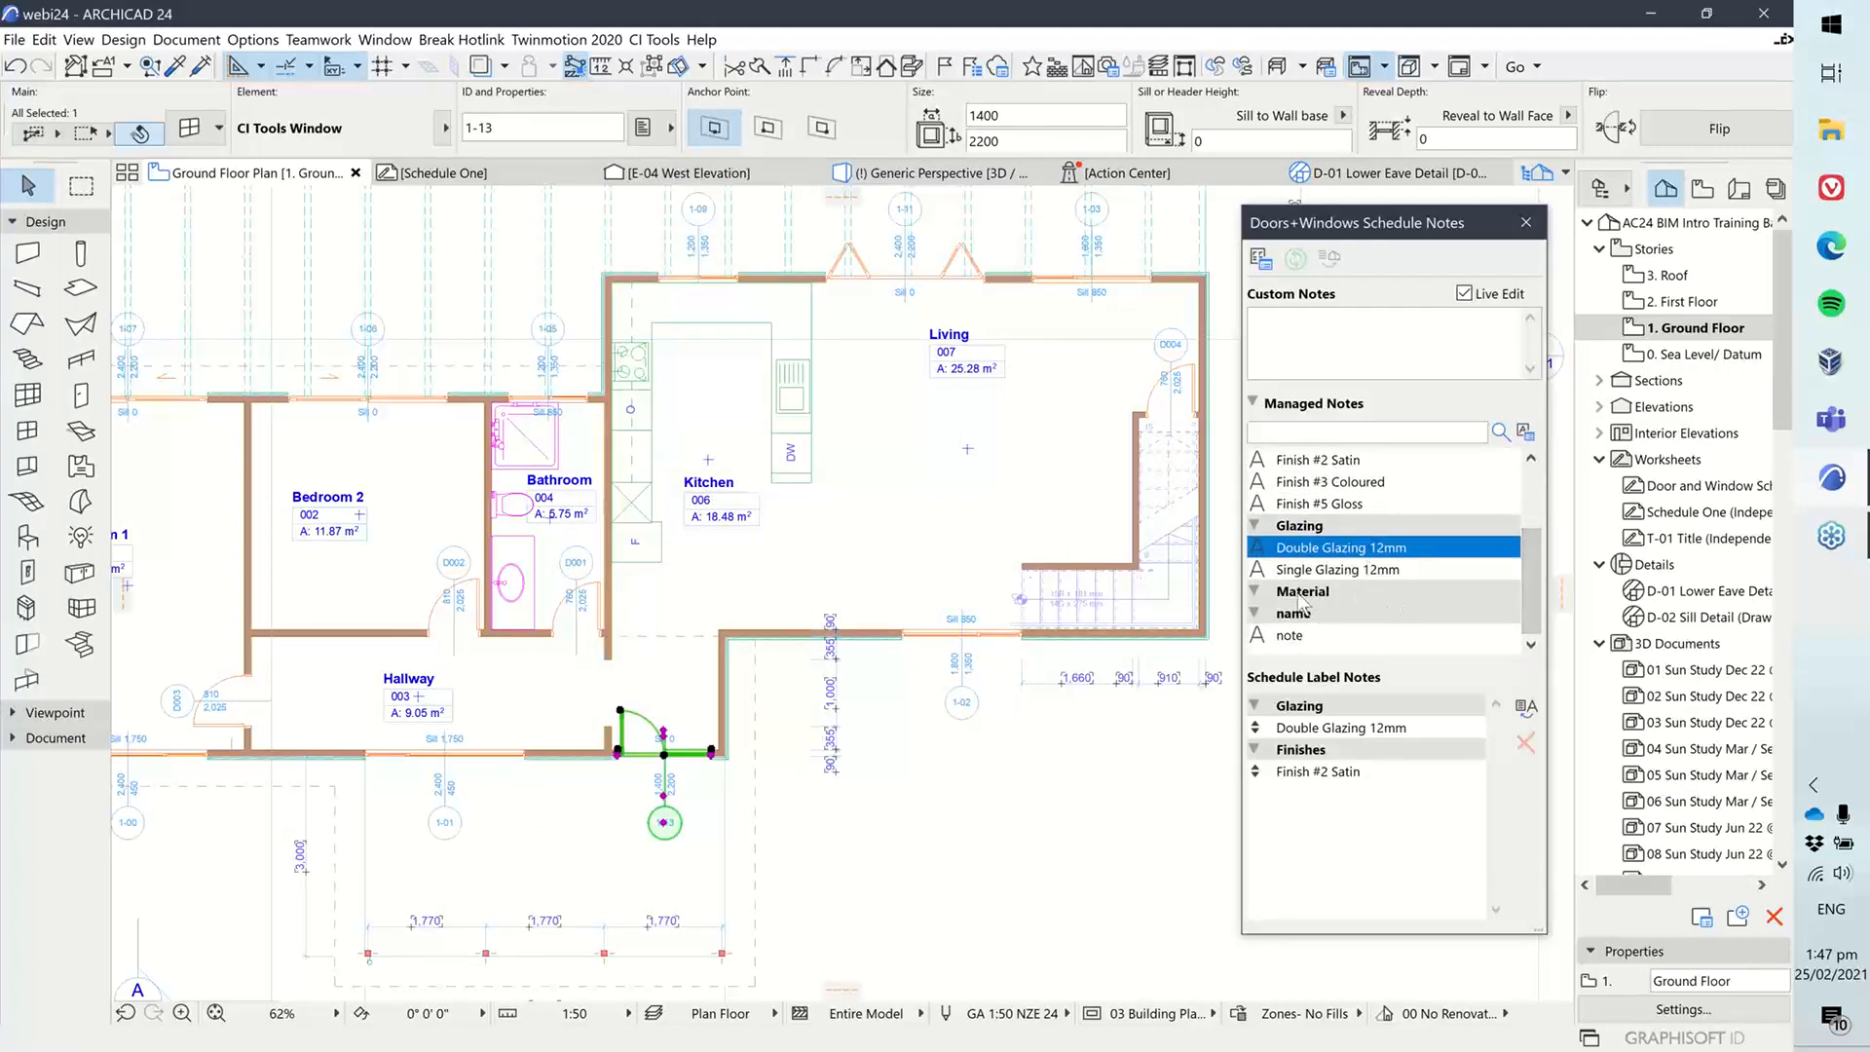
{"action": "scroll", "coordinate": [1310, 579], "scroll_direction": "up", "scroll_amount": 1}
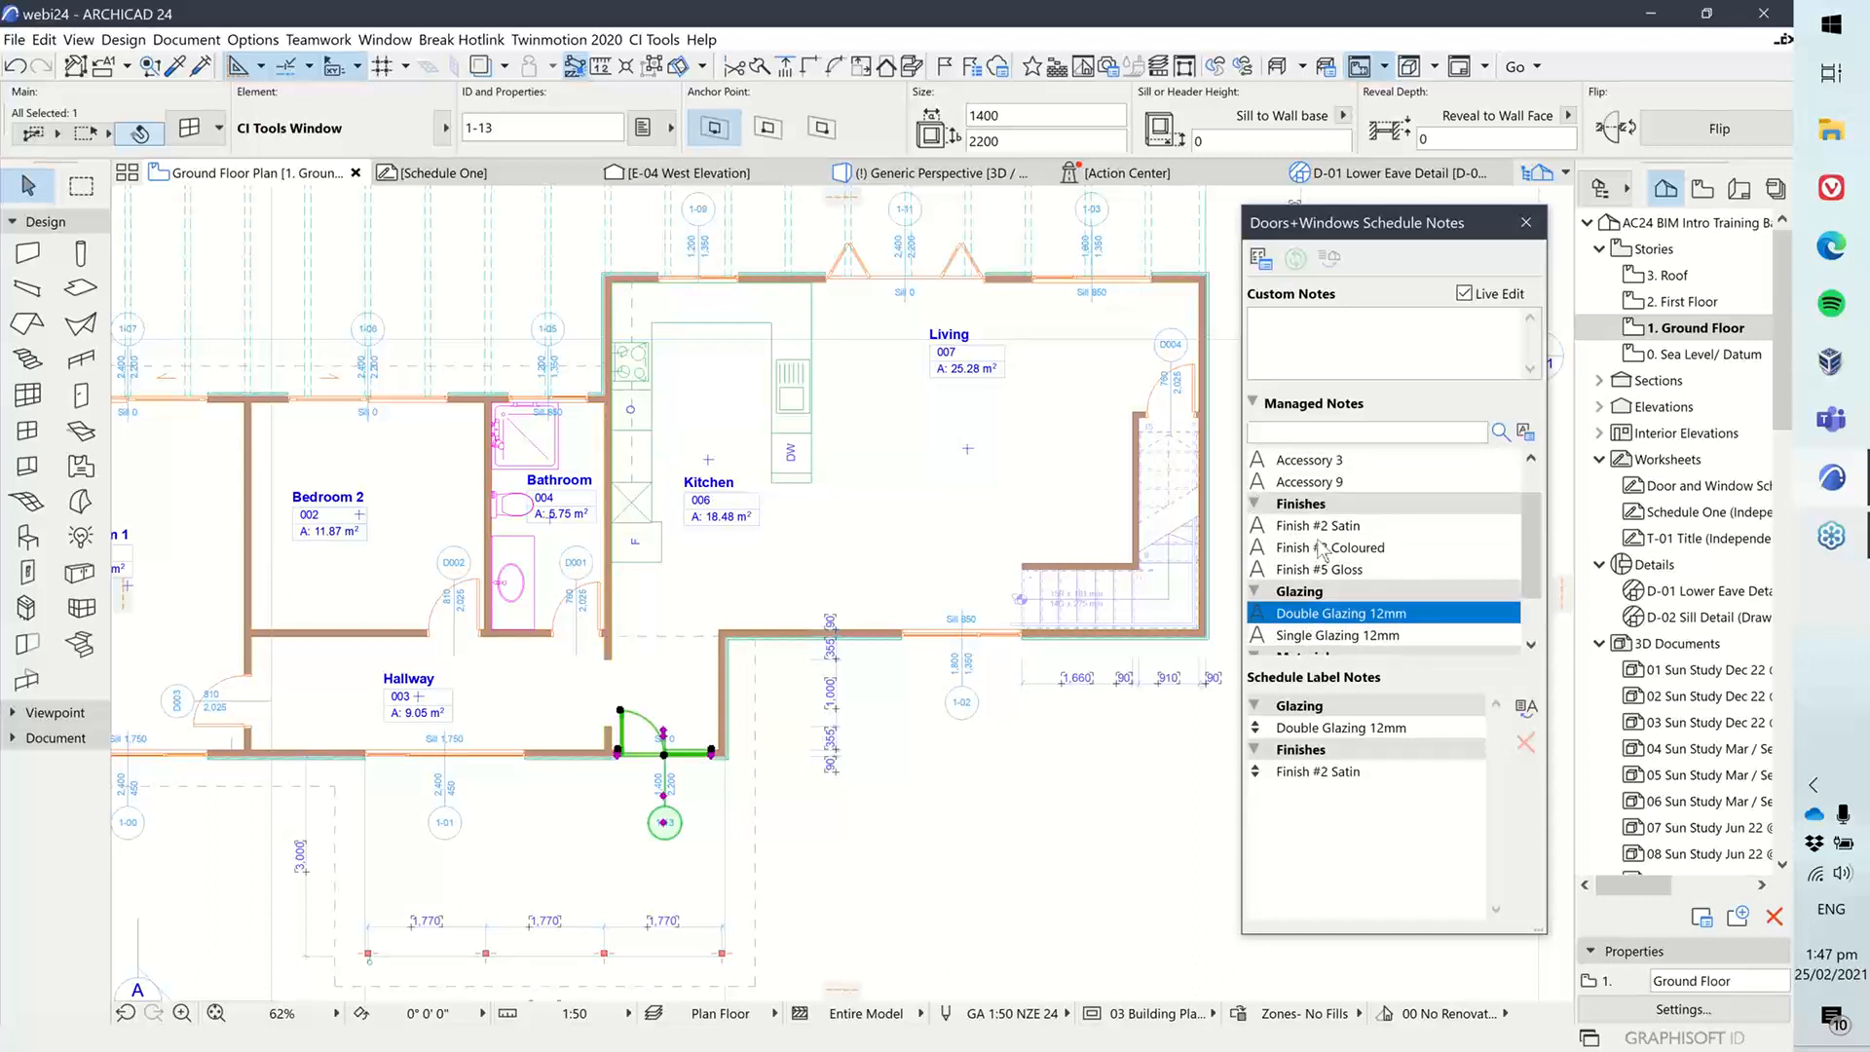
{"action": "scroll", "coordinate": [1334, 550], "scroll_direction": "up", "scroll_amount": 1}
{"action": "scroll", "coordinate": [1334, 550], "scroll_direction": "down", "scroll_amount": 1}
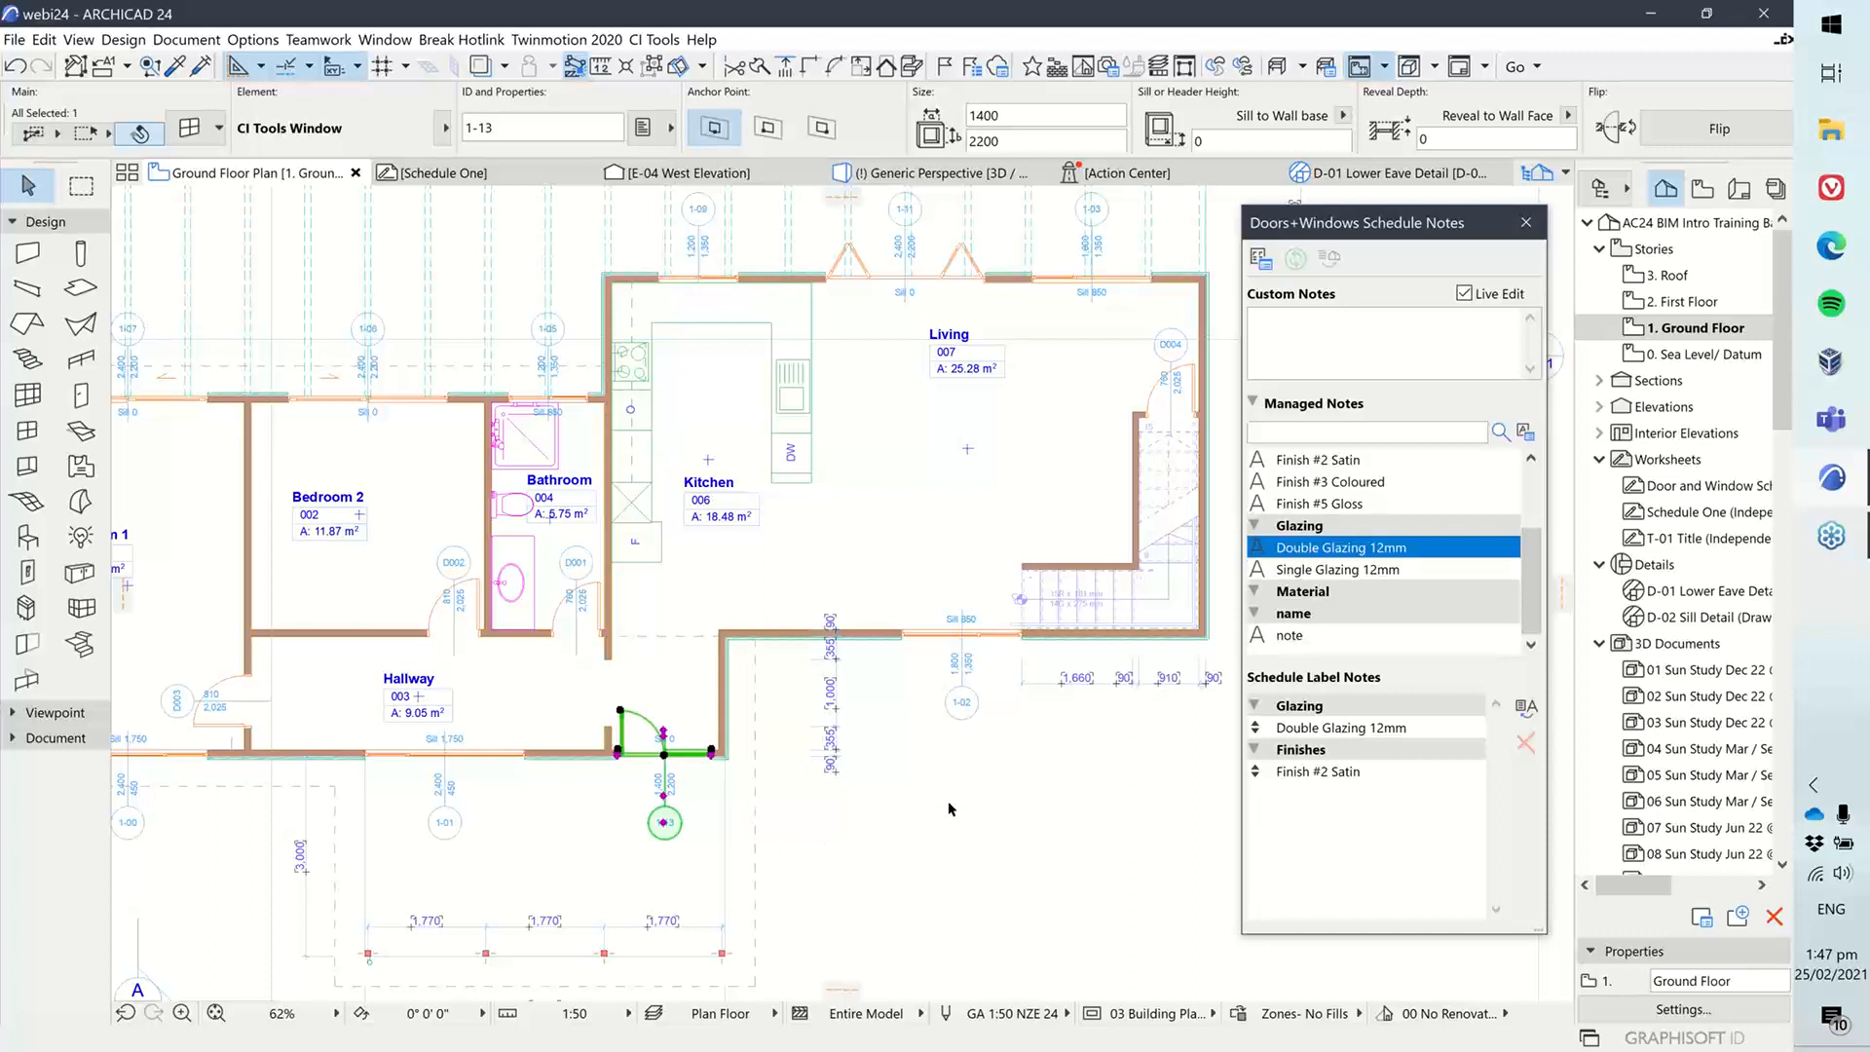
Step: Return to the Schedule One worksheet and update the schedule to refresh the notes under item 1-13
{"action": "double_click", "coordinate": [1699, 511]}
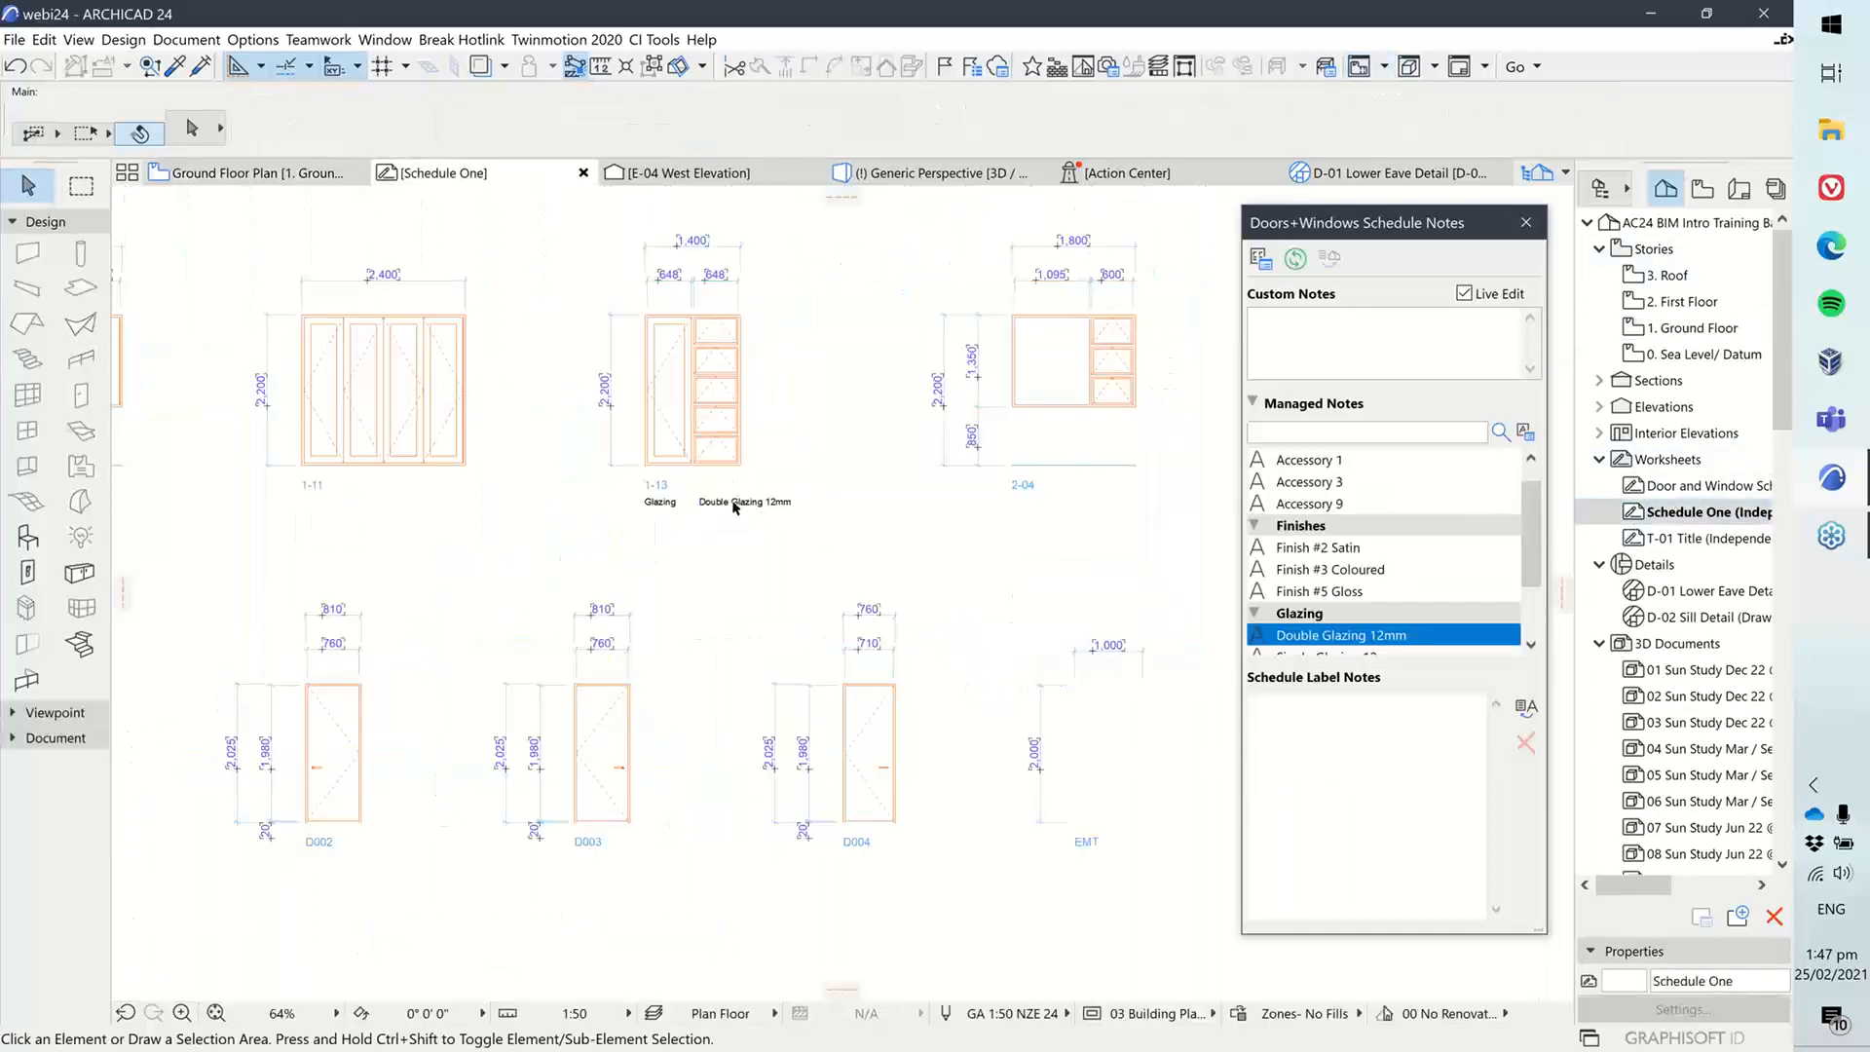
{"action": "scroll", "coordinate": [730, 475], "scroll_direction": "down", "scroll_amount": 1}
{"action": "middle_click_drag", "start_coordinate": [742, 445], "coordinate": [779, 518]}
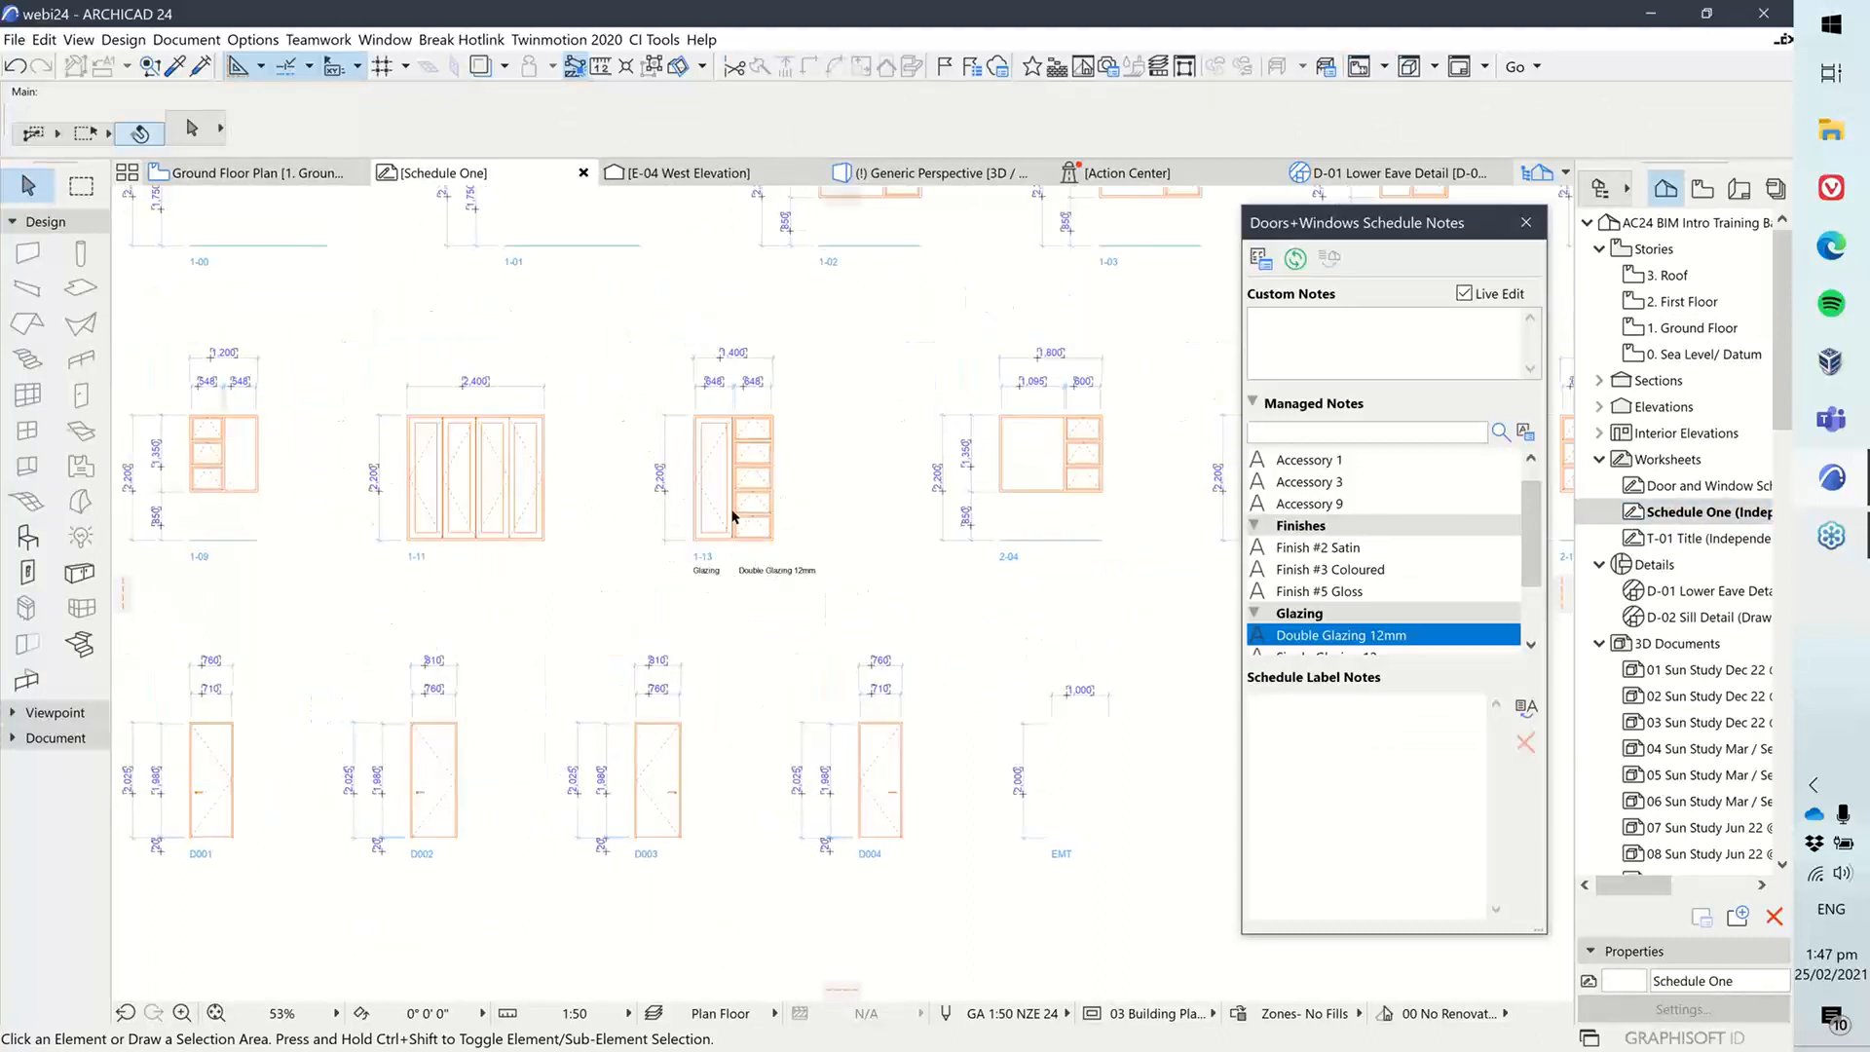
{"action": "scroll", "coordinate": [728, 513], "scroll_direction": "up", "scroll_amount": 1}
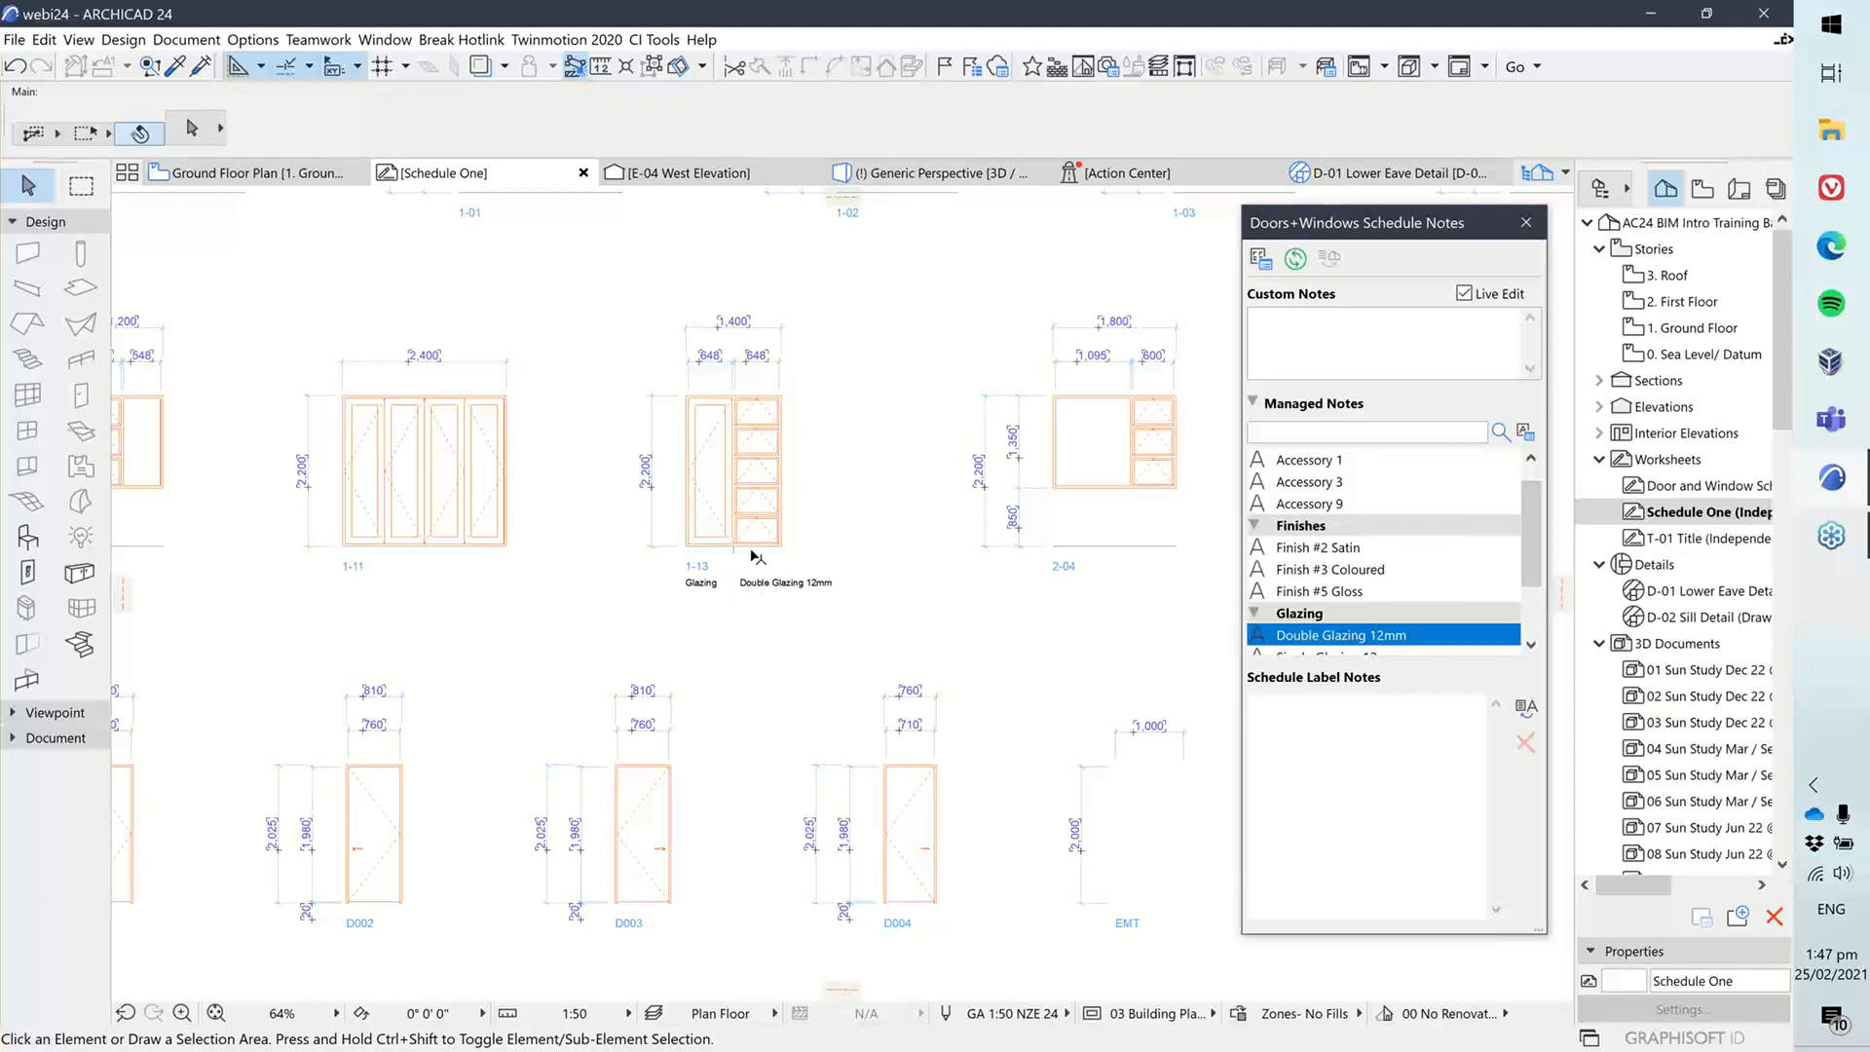
{"action": "scroll", "coordinate": [886, 336], "scroll_direction": "down", "scroll_amount": 5}
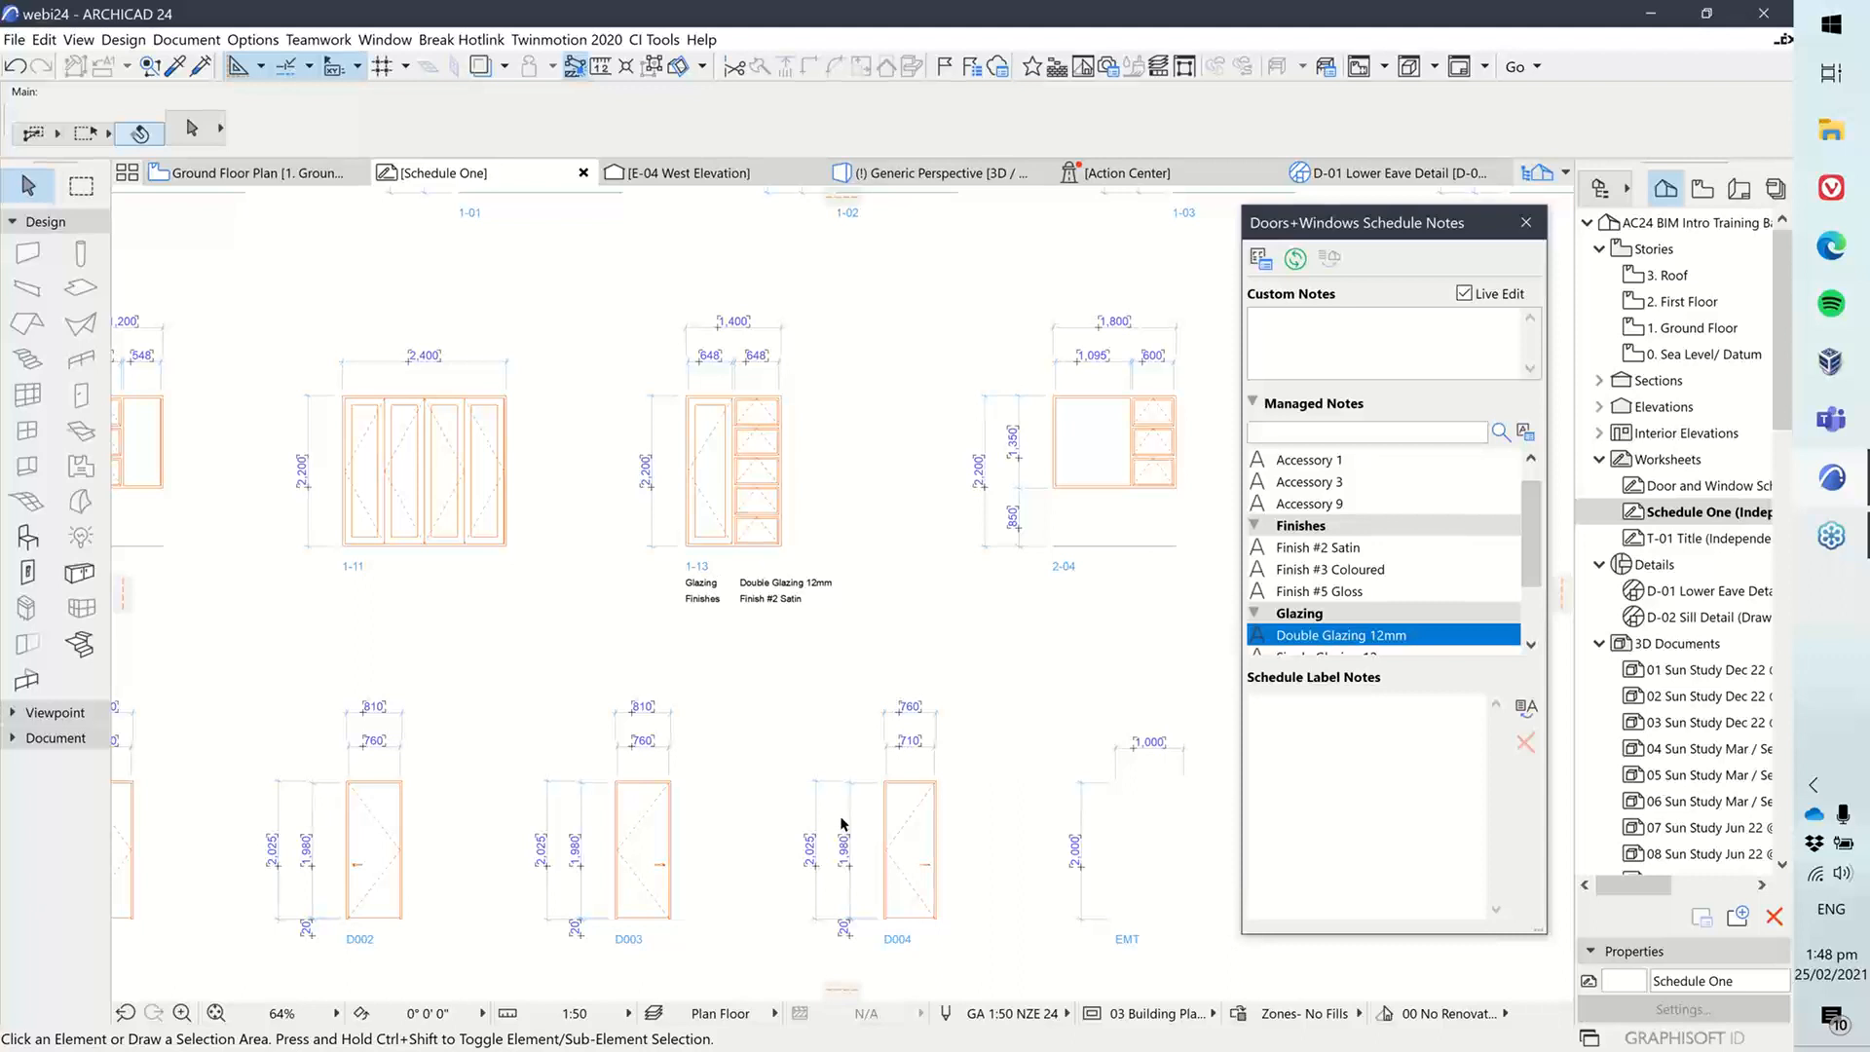
Step: Add the managed notes Accessory 1, Finish #2 Satin and note to door D004 in the schedule
{"action": "middle_click_drag", "start_coordinate": [844, 823], "coordinate": [787, 668]}
{"action": "left_click", "coordinate": [896, 677]}
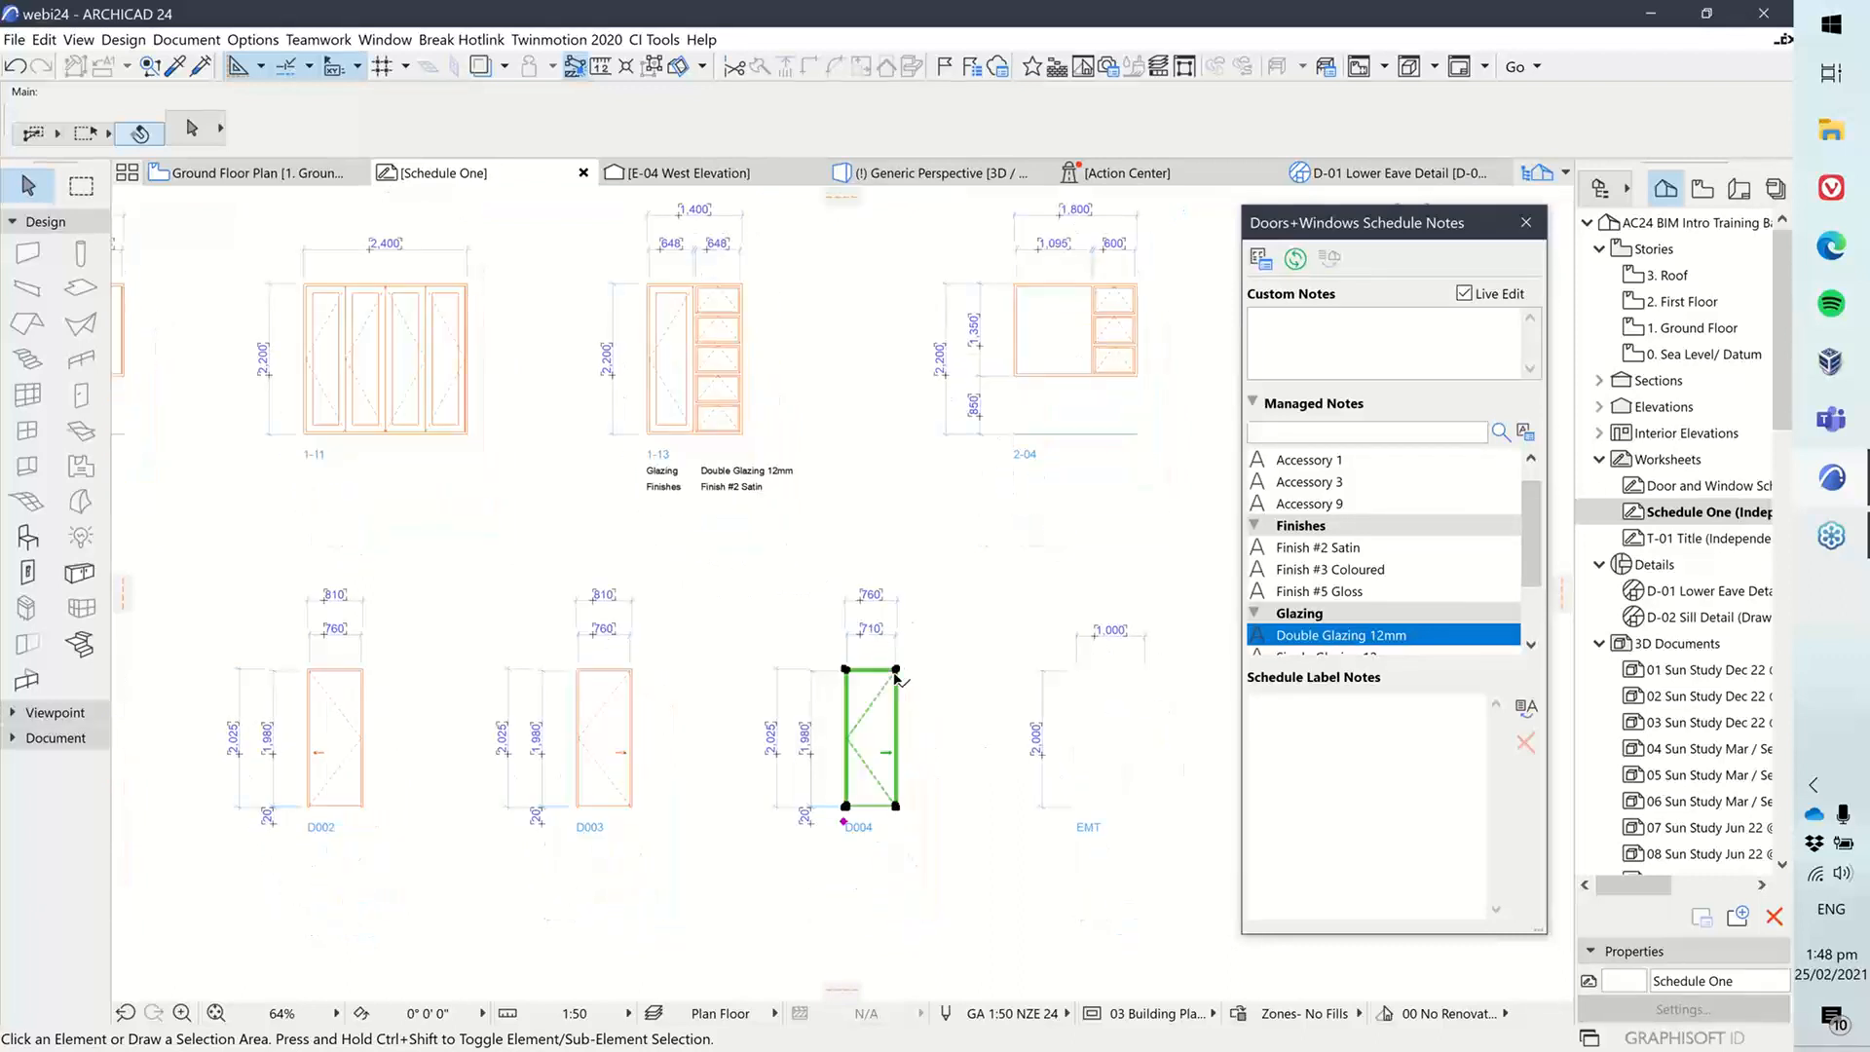
{"action": "scroll", "coordinate": [1293, 515], "scroll_direction": "up", "scroll_amount": 1}
{"action": "left_click", "coordinate": [1287, 483]}
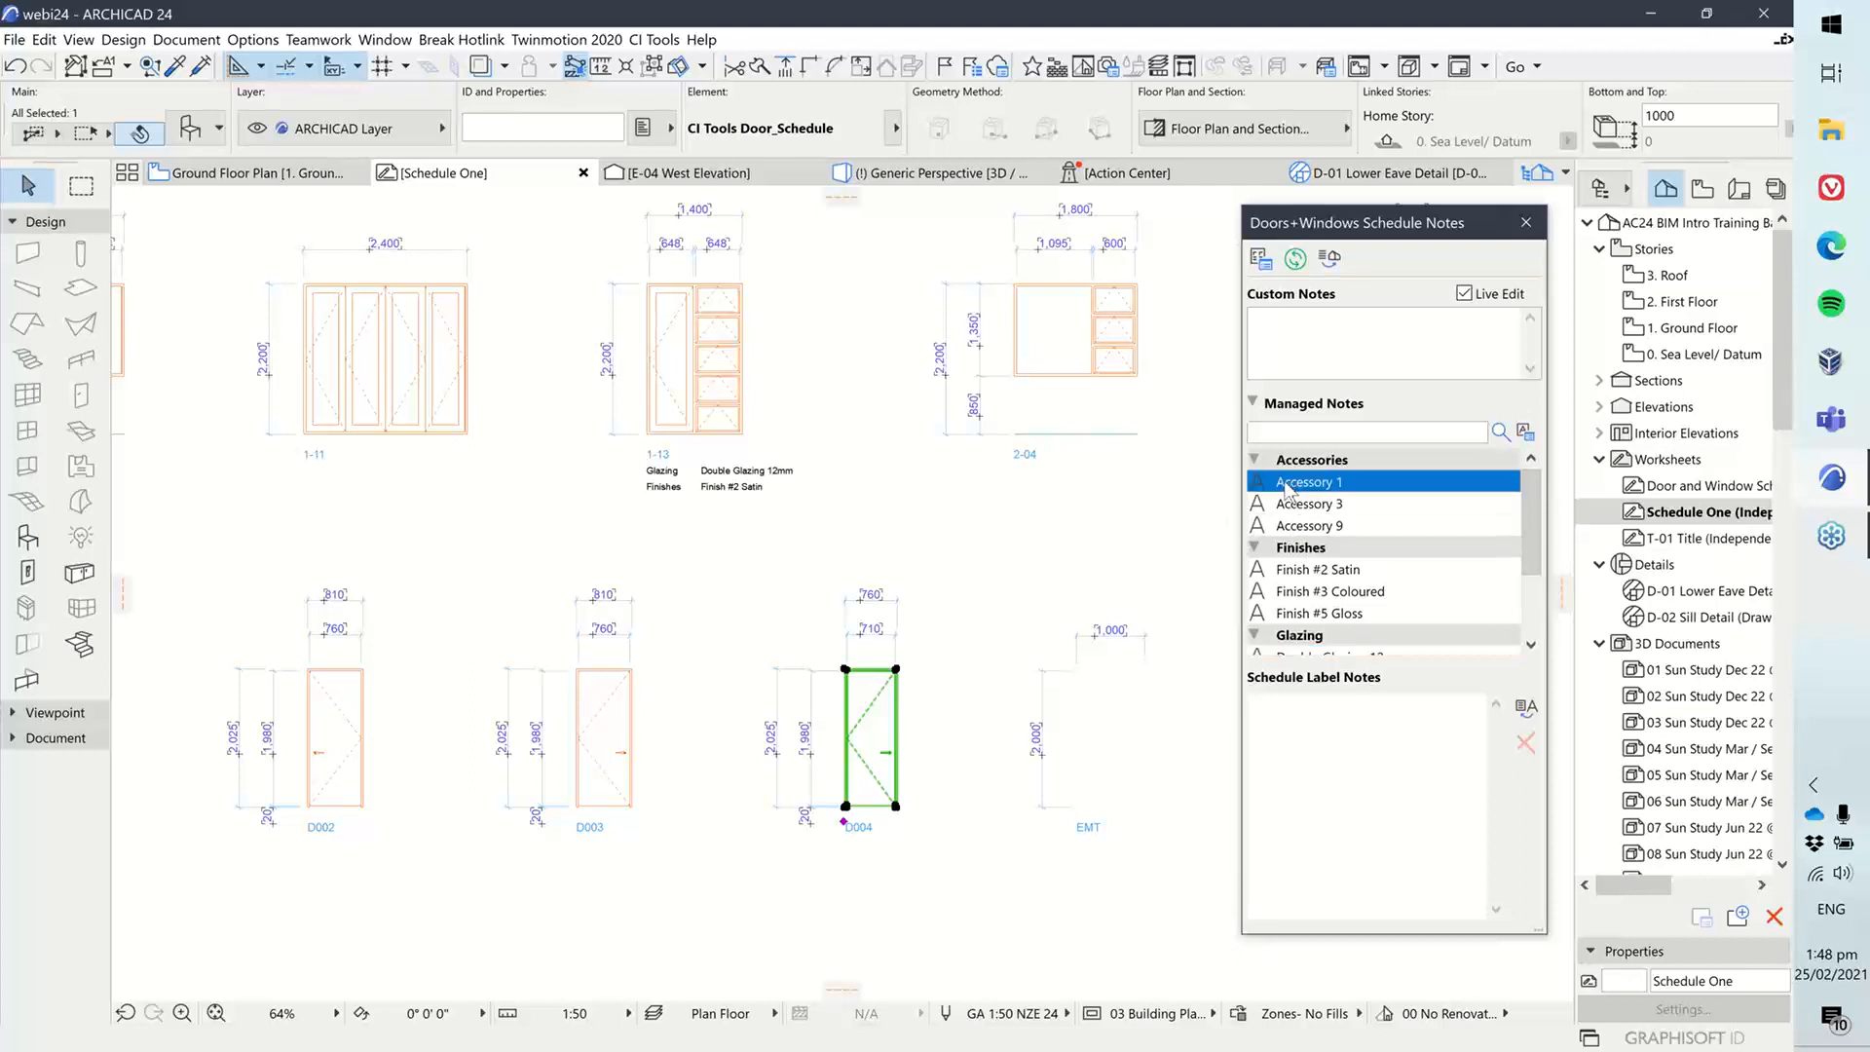
{"action": "left_click", "coordinate": [1526, 707]}
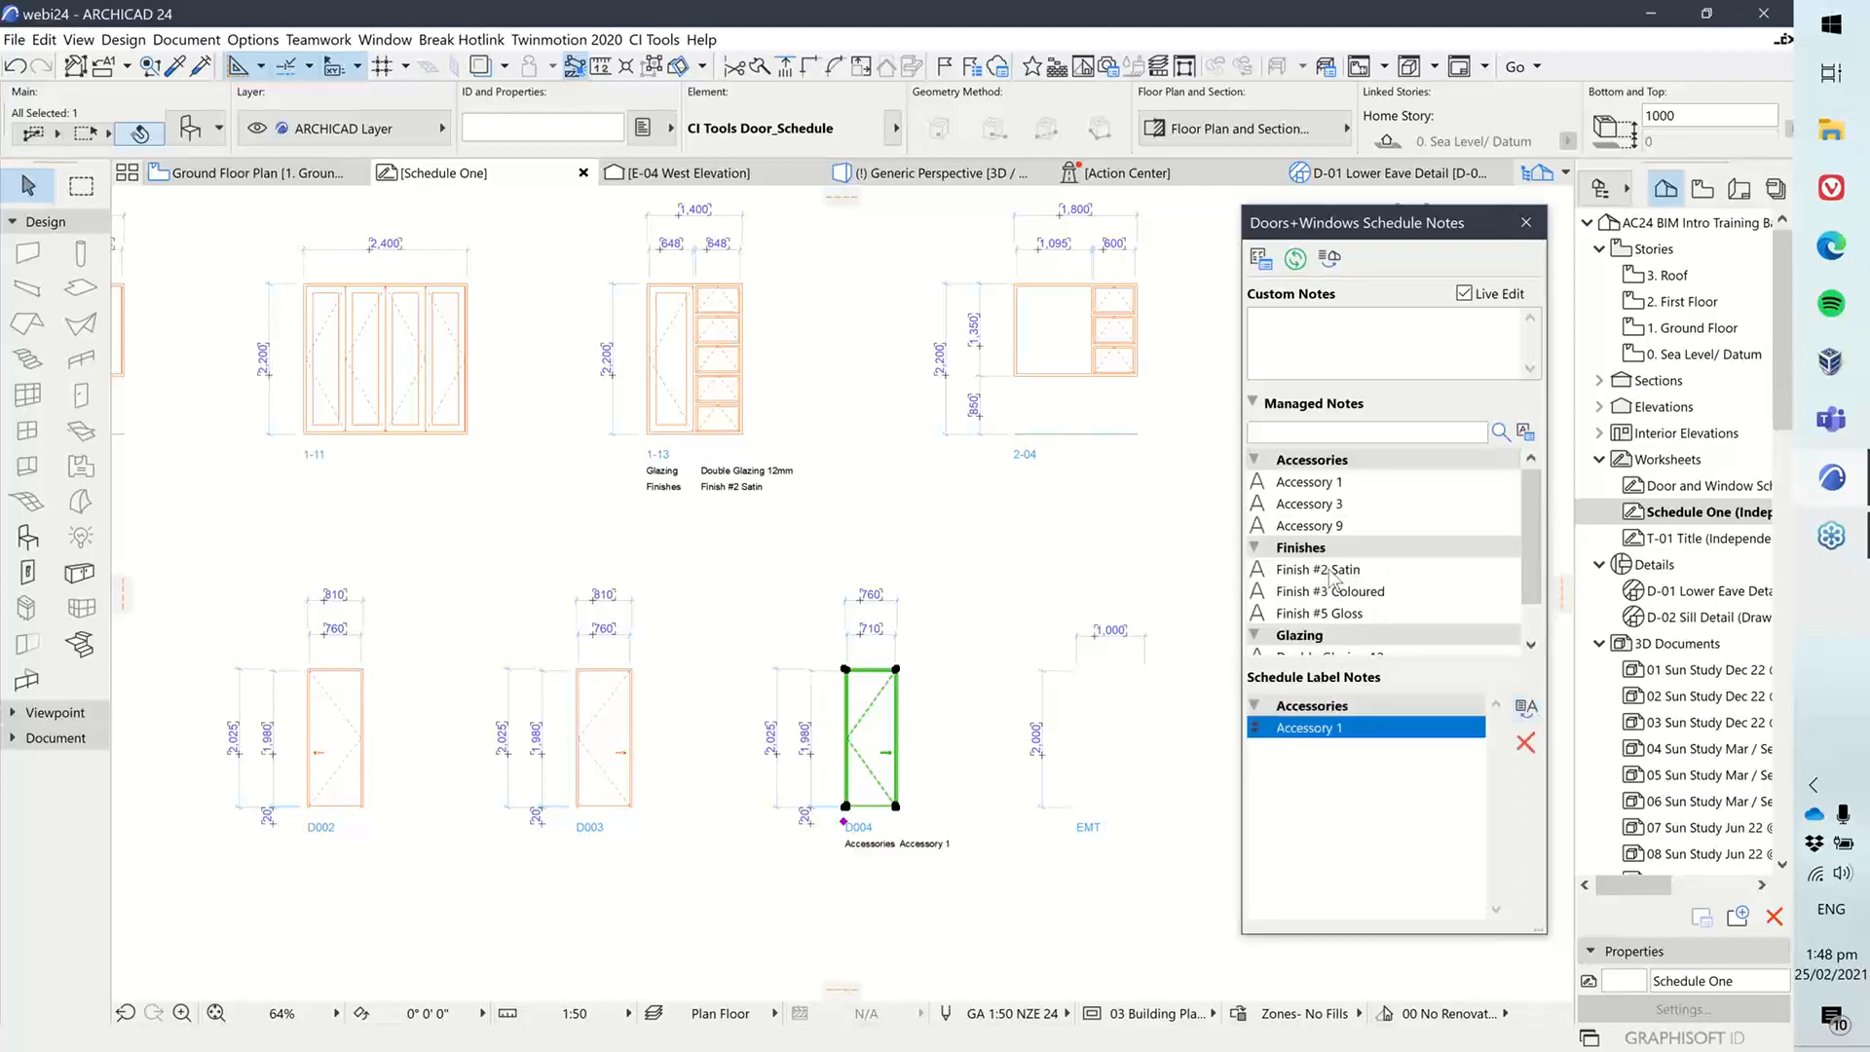
{"action": "left_click", "coordinate": [1324, 570]}
{"action": "left_click", "coordinate": [1526, 707]}
{"action": "scroll", "coordinate": [1428, 605], "scroll_direction": "down", "scroll_amount": 2}
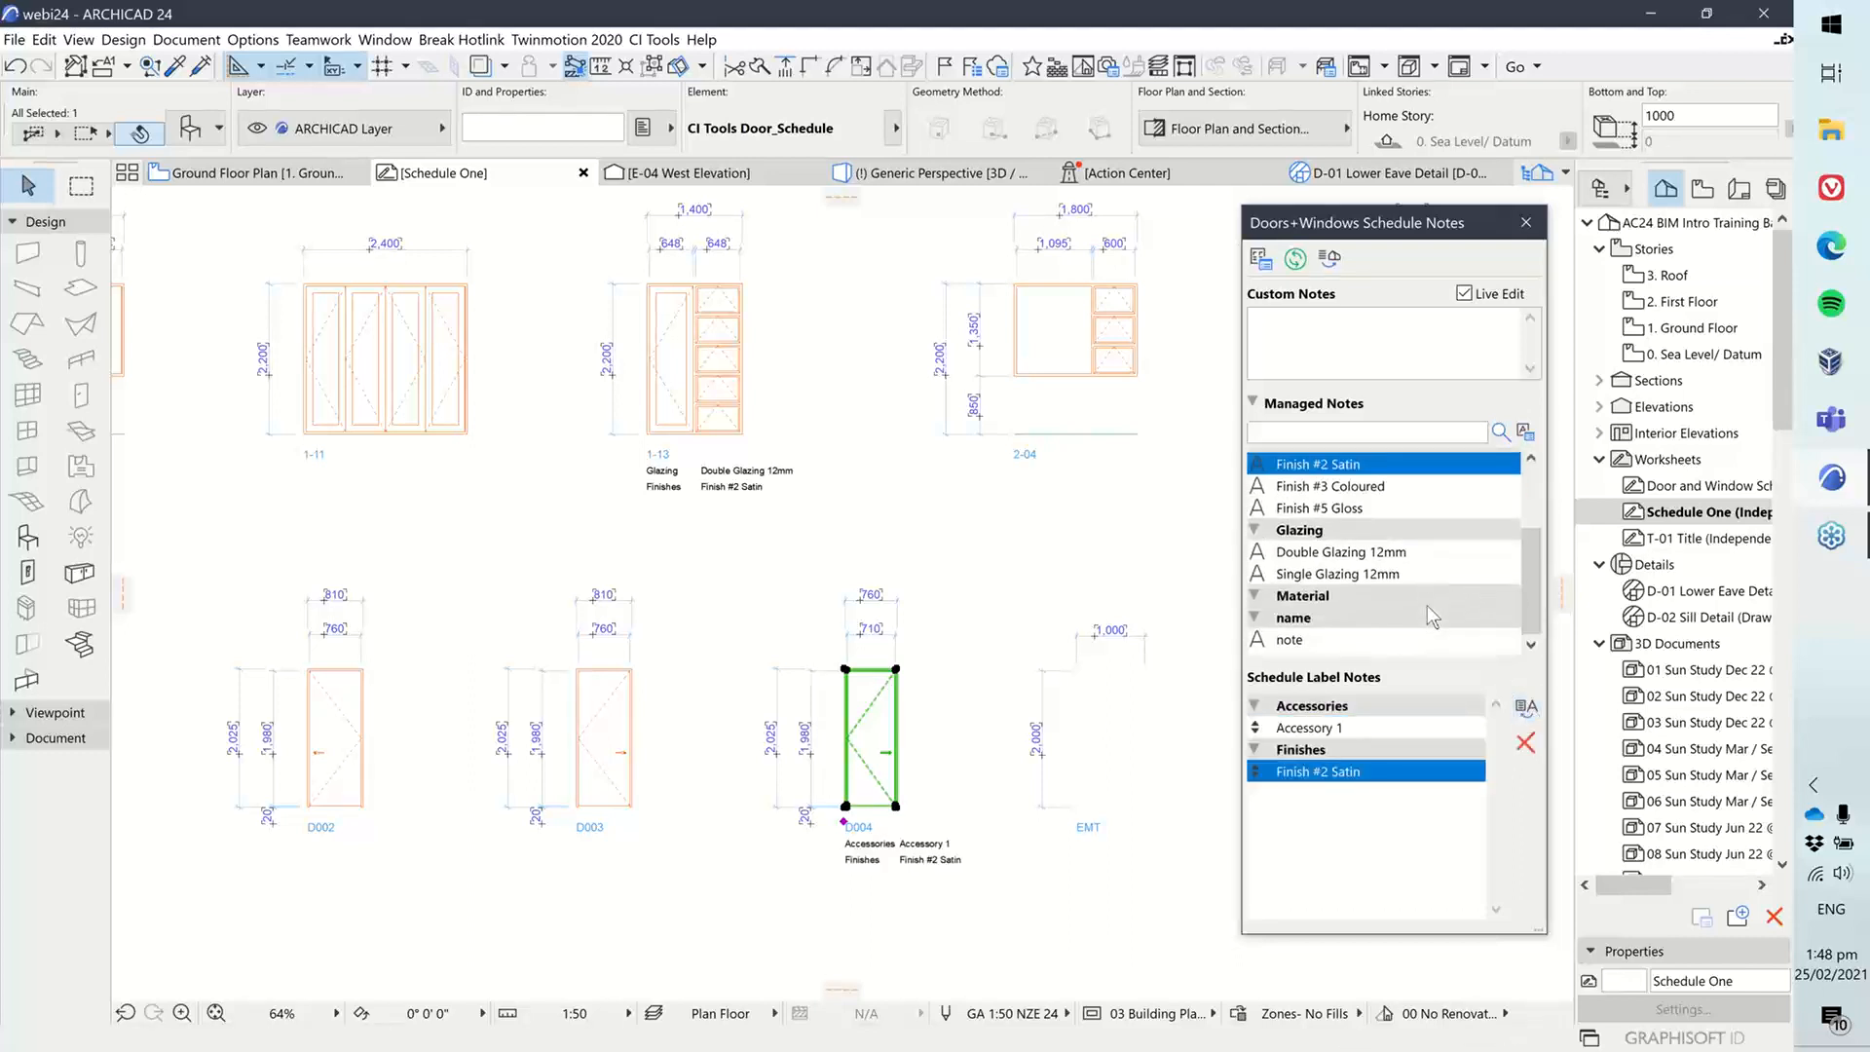
{"action": "left_click", "coordinate": [1330, 635]}
{"action": "left_click", "coordinate": [1526, 707]}
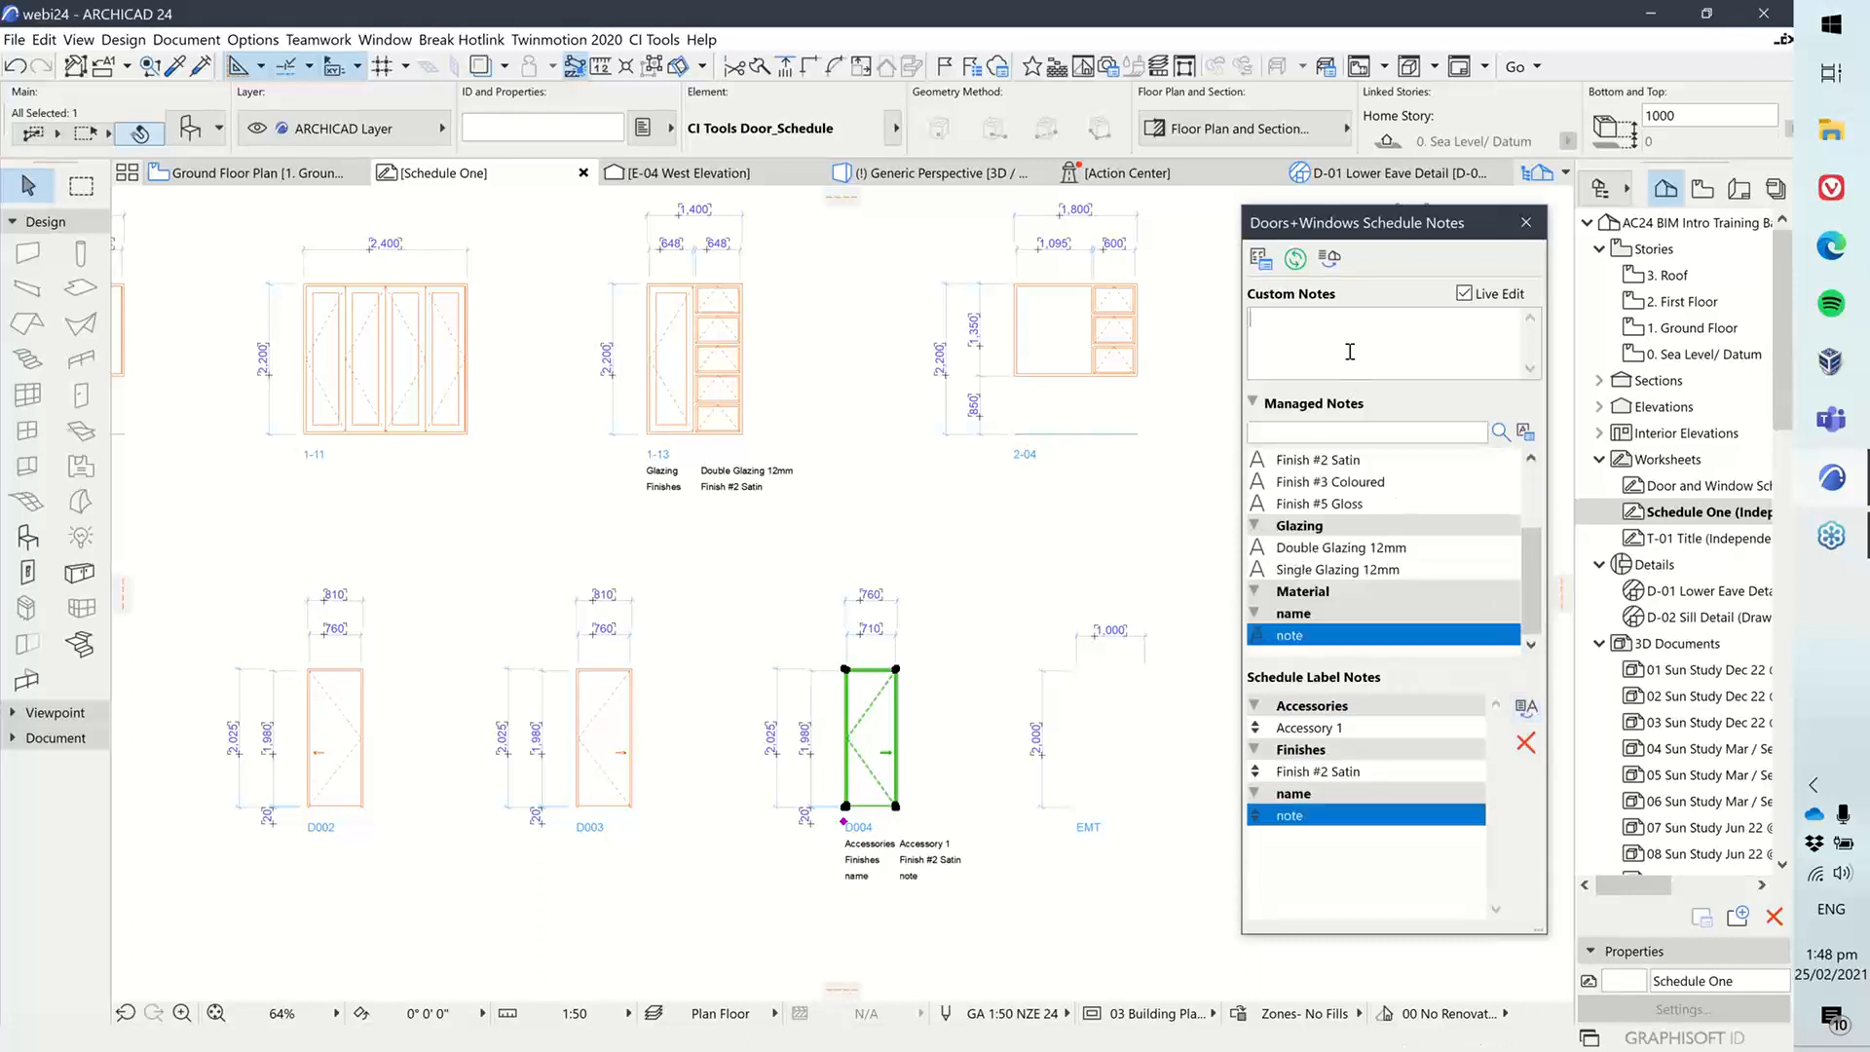
Step: Add the custom note "custom text" to door D004 and check its label in the schedule
{"action": "left_click", "coordinate": [1350, 351]}
{"action": "type", "text": "custom text"}
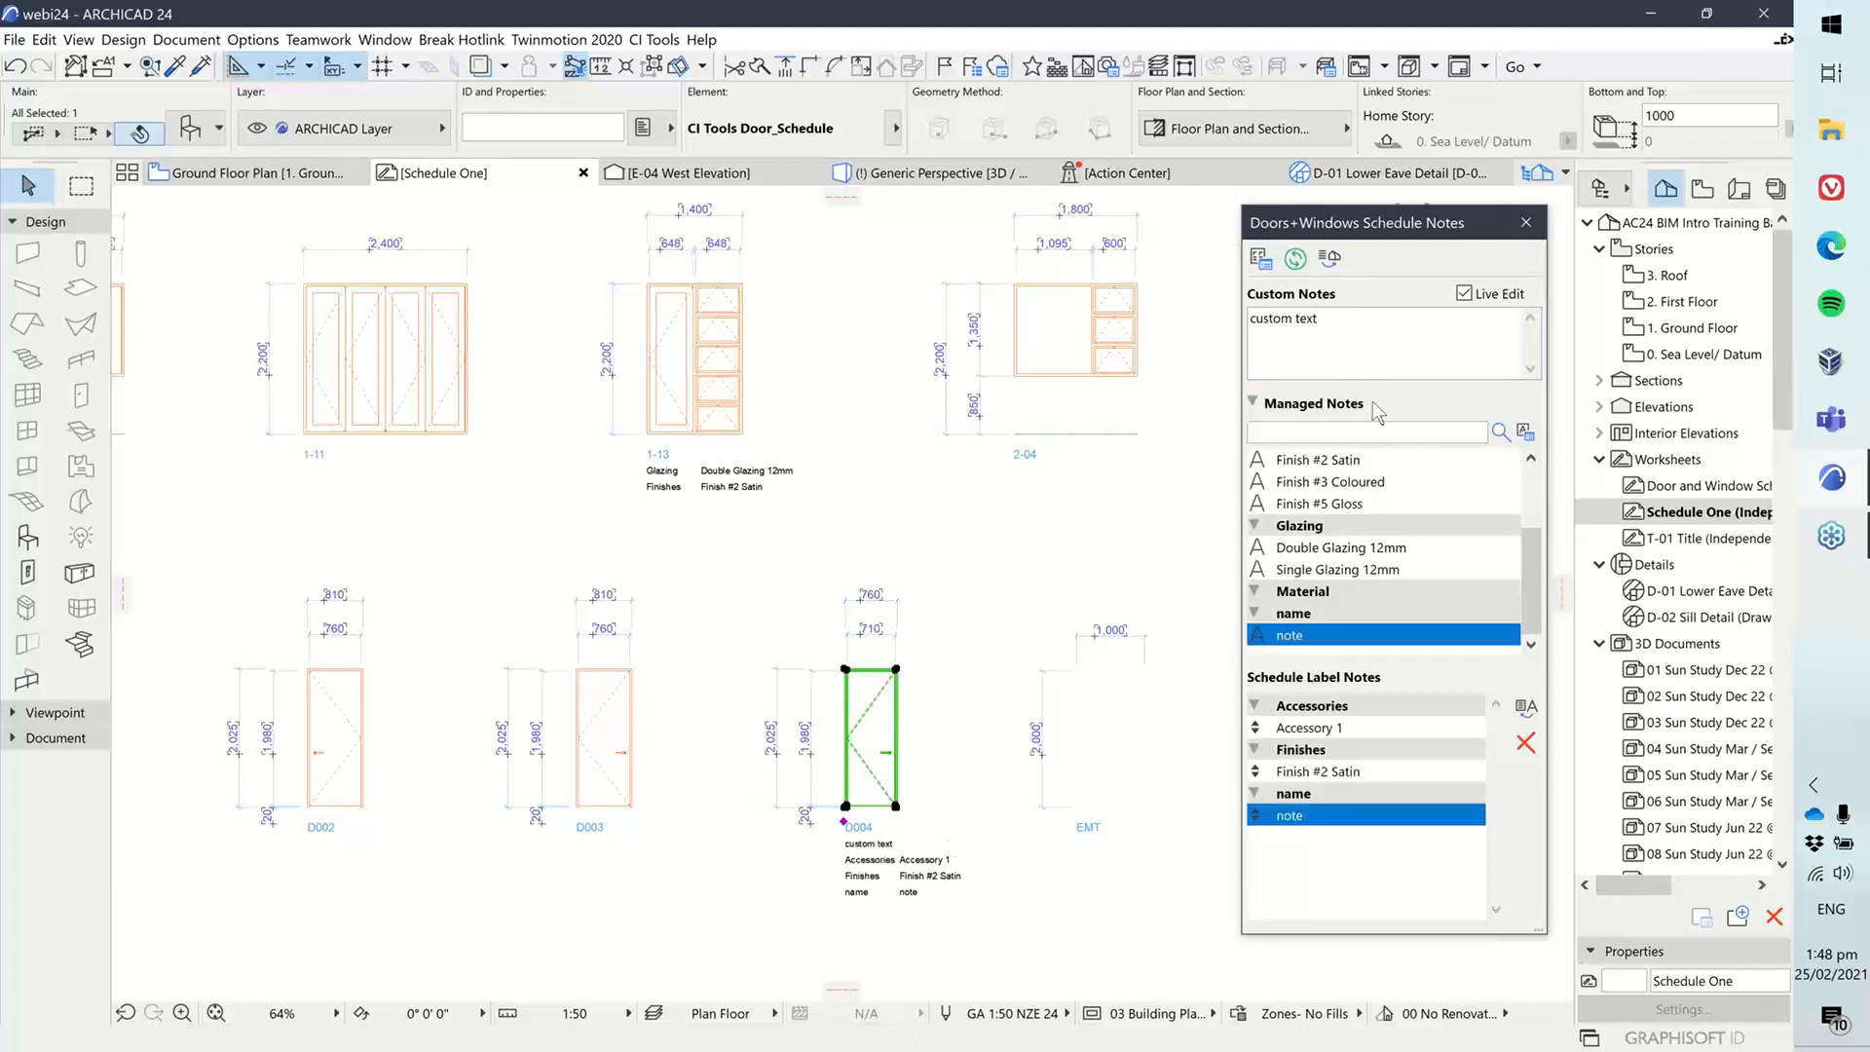
{"action": "scroll", "coordinate": [887, 847], "scroll_direction": "up", "scroll_amount": 2}
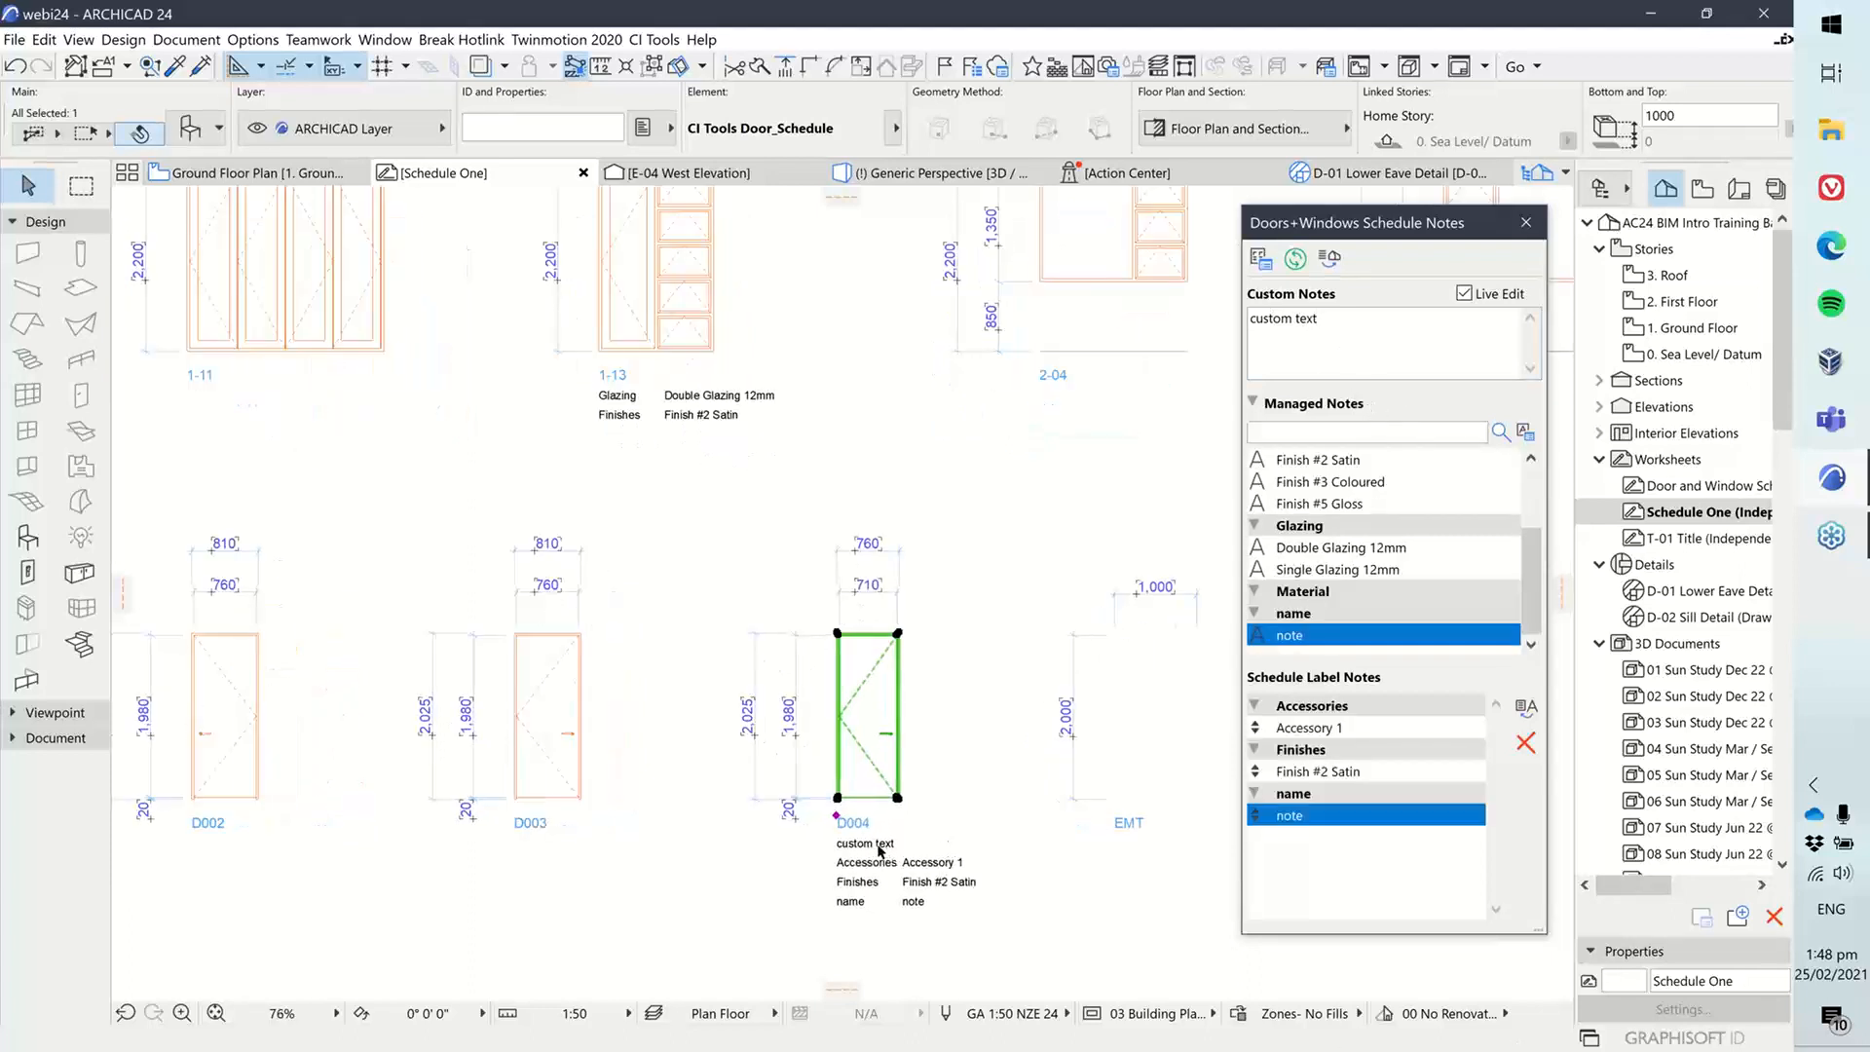
{"action": "scroll", "coordinate": [873, 813], "scroll_direction": "down", "scroll_amount": 2}
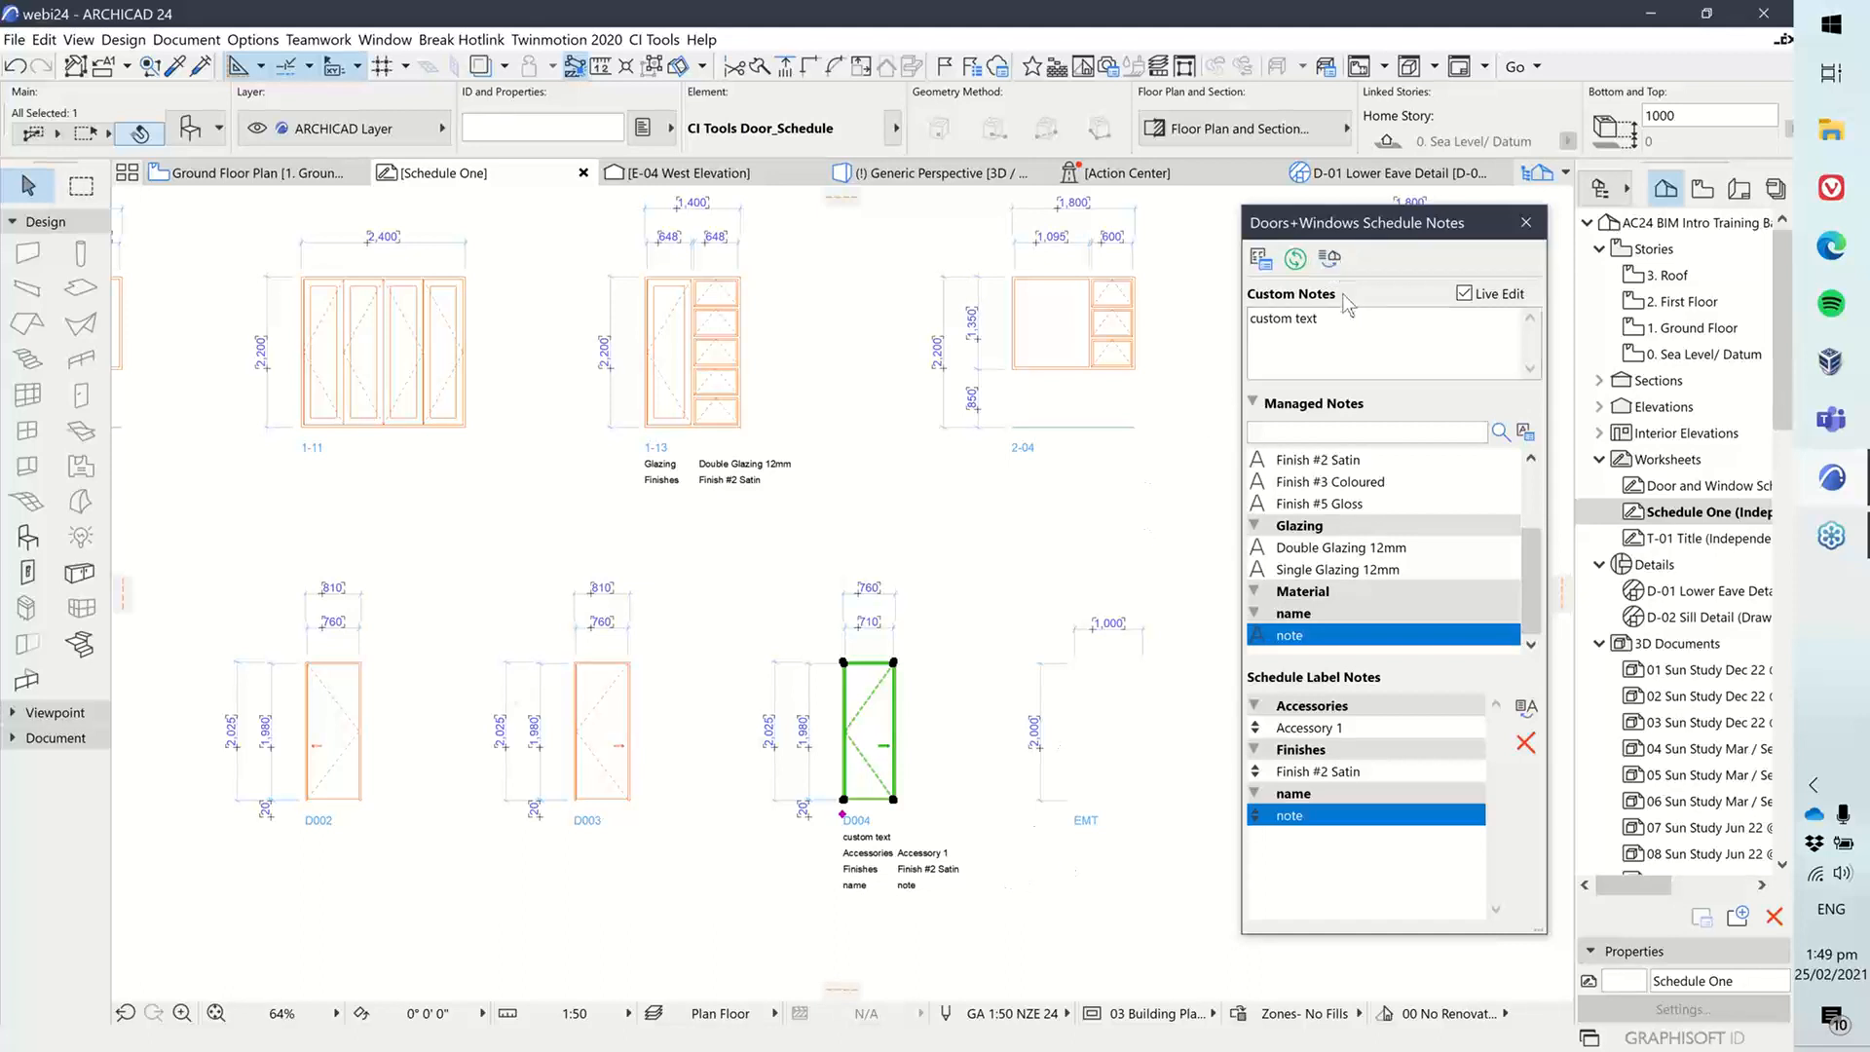
Step: Check the schedule notes of door D004 in its selection settings from the Ground Floor plan, leaving the settings unaltered
{"action": "left_click", "coordinate": [1026, 906]}
{"action": "left_click", "coordinate": [216, 174]}
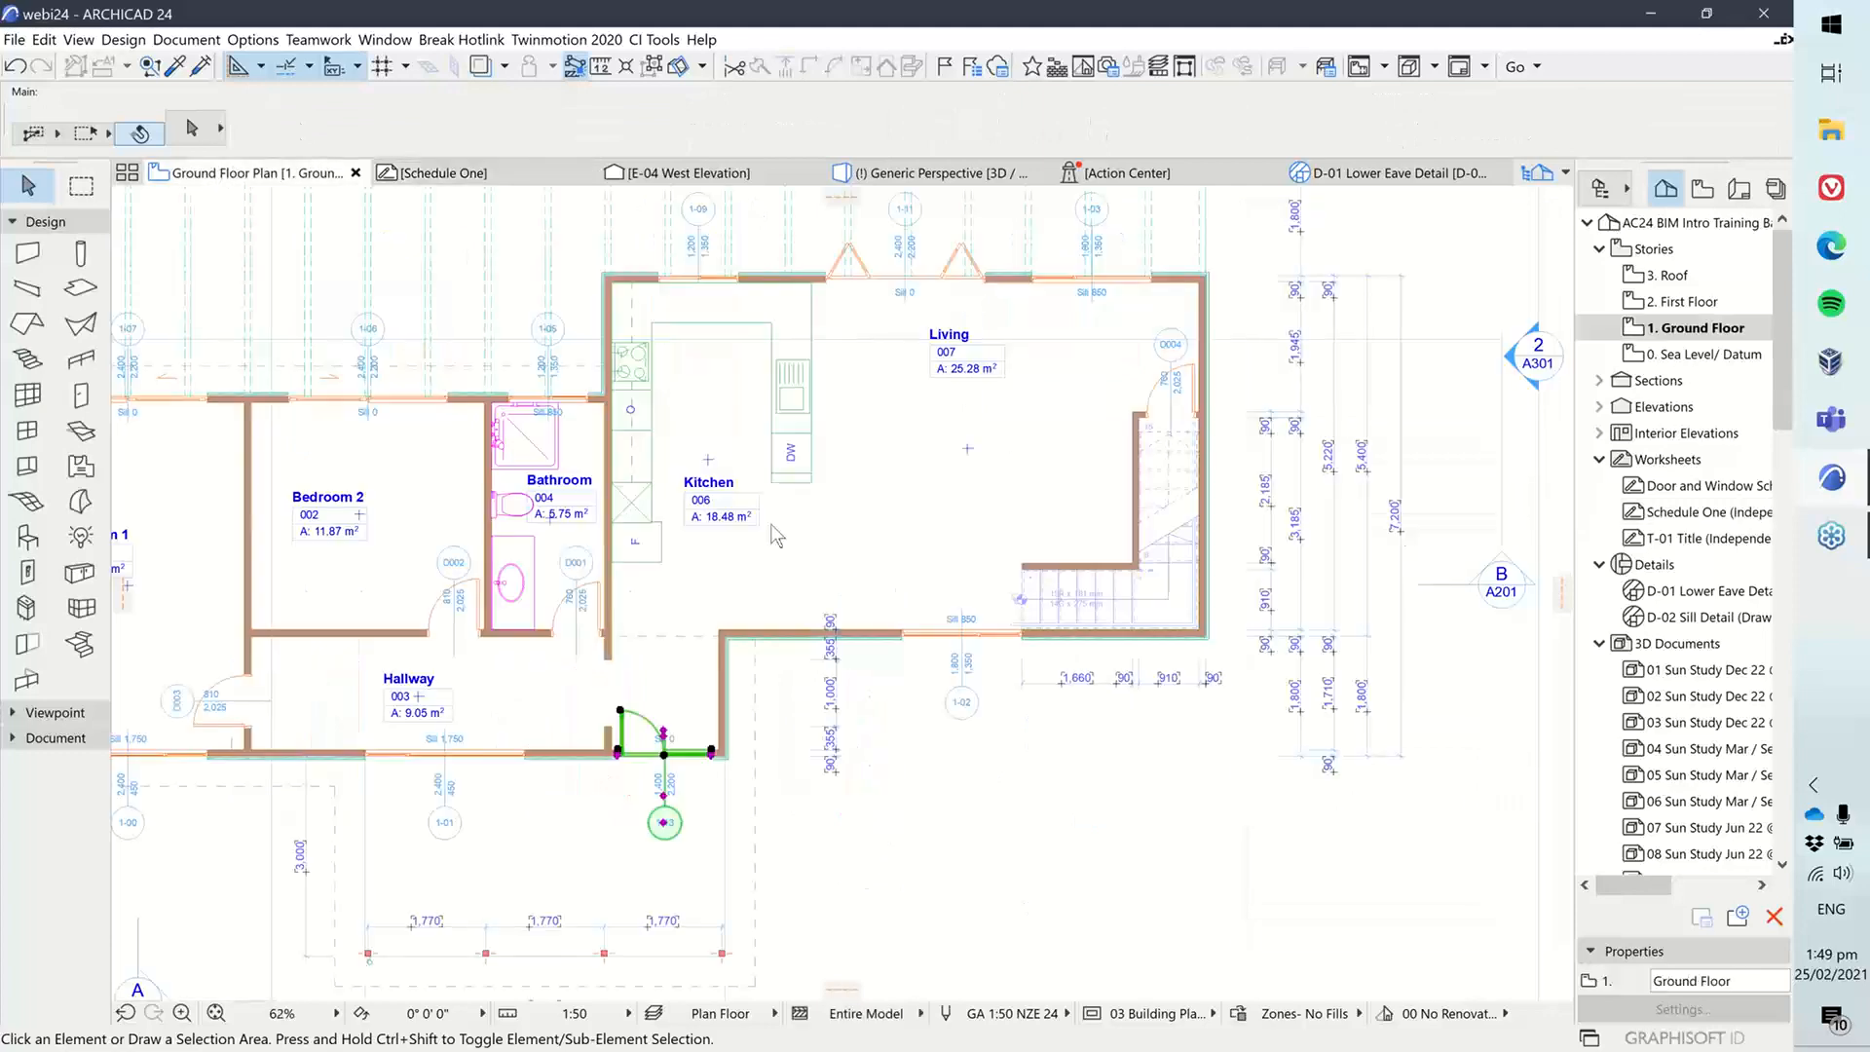
{"action": "left_click", "coordinate": [1165, 394]}
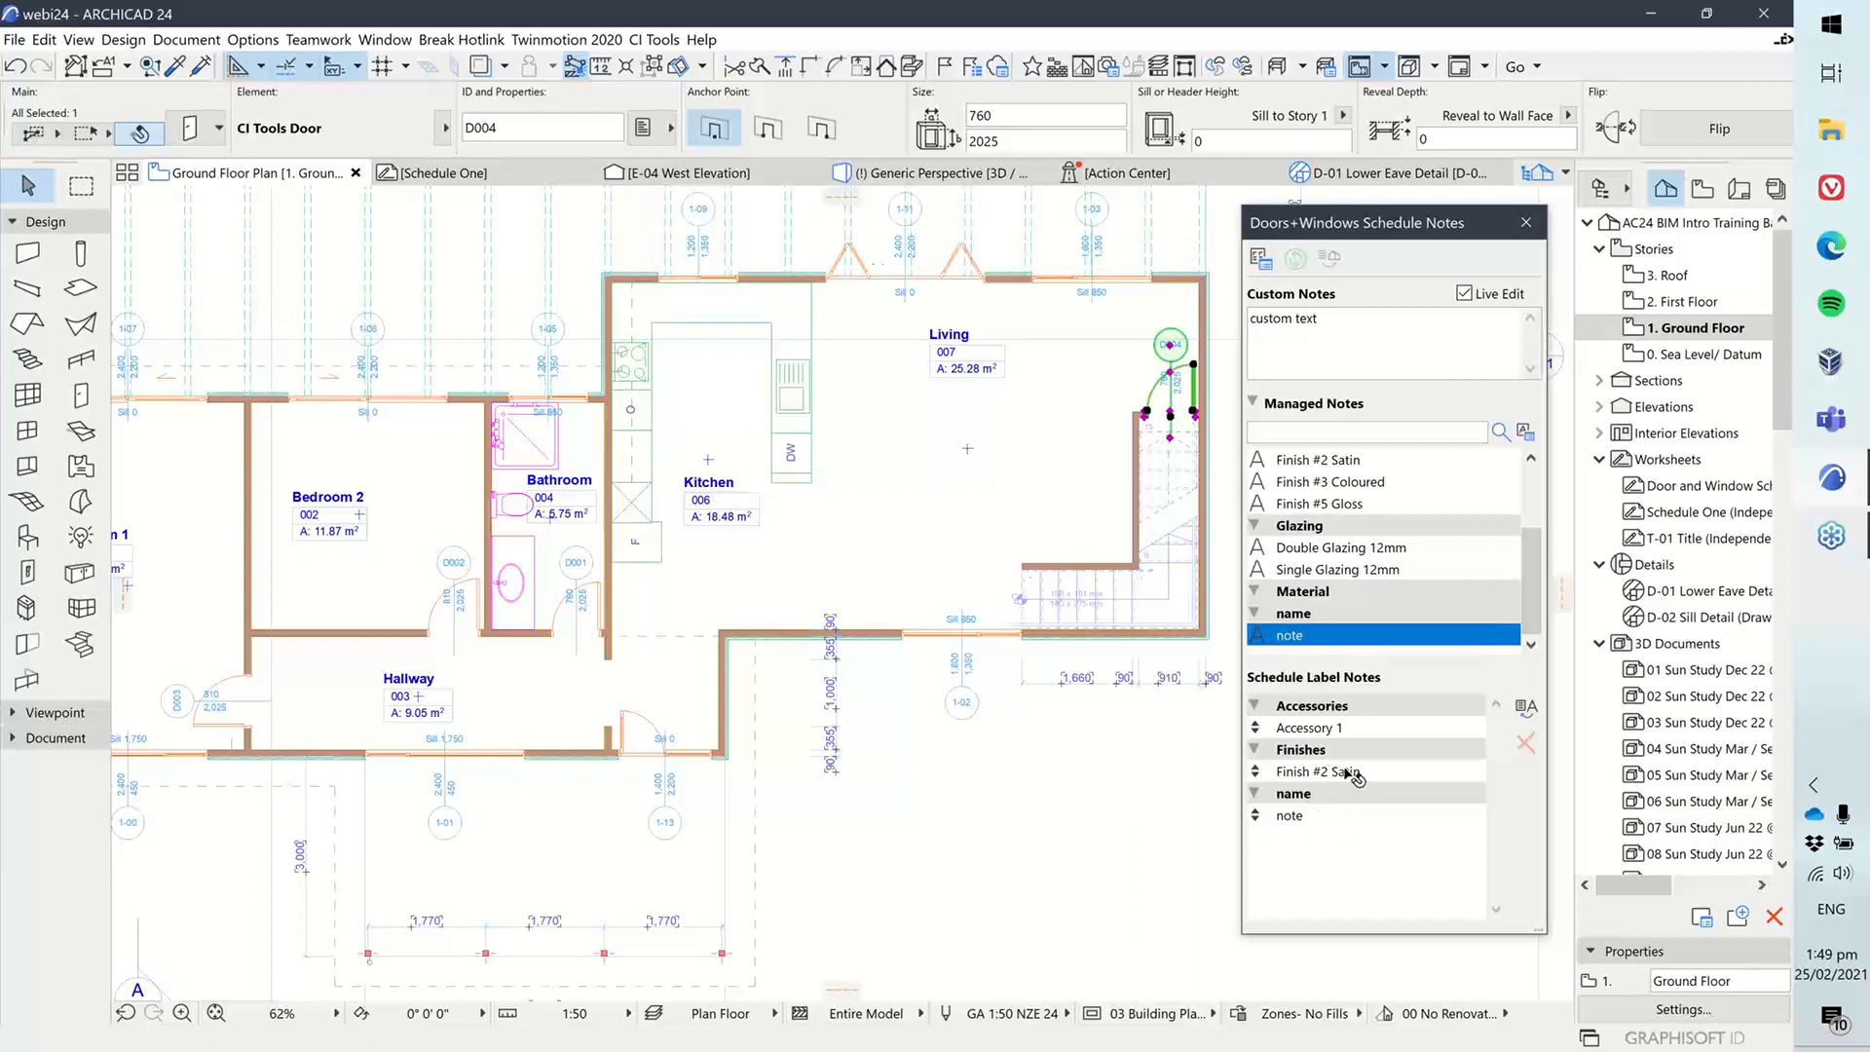
{"action": "left_click", "coordinate": [195, 130]}
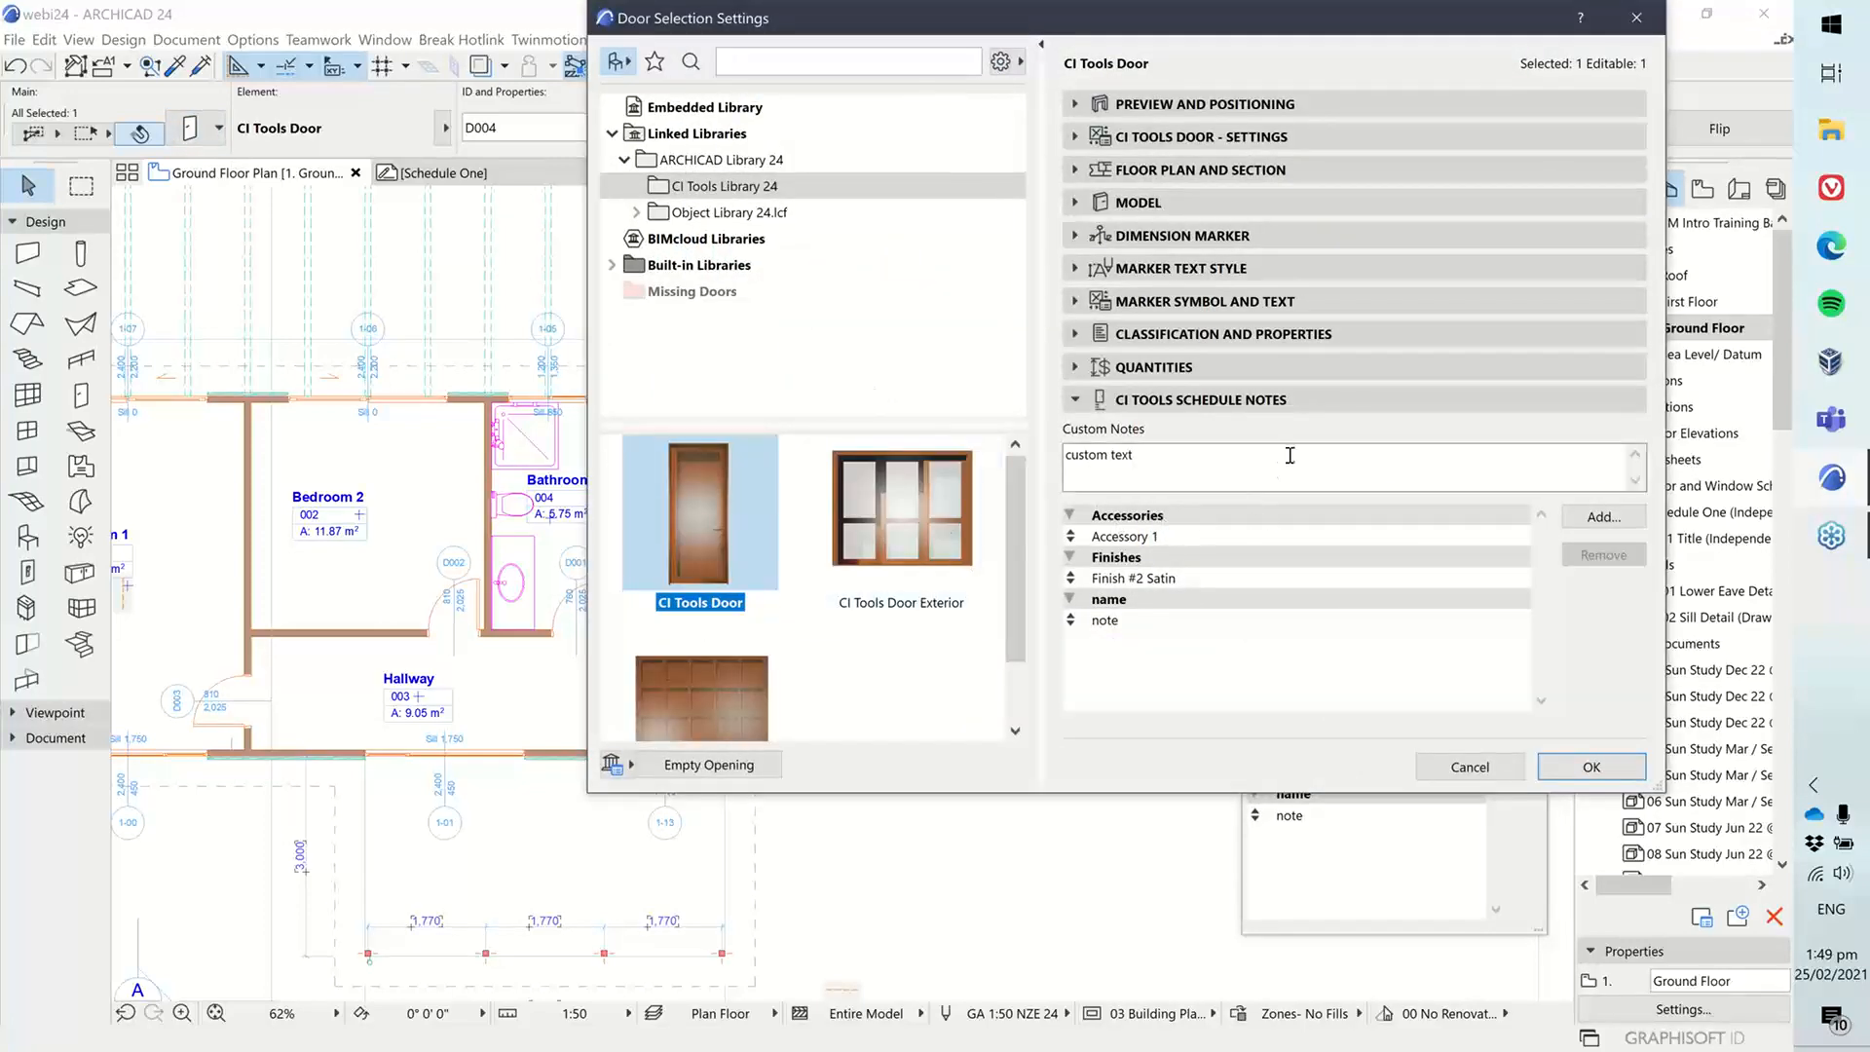
{"action": "left_click", "coordinate": [1473, 766]}
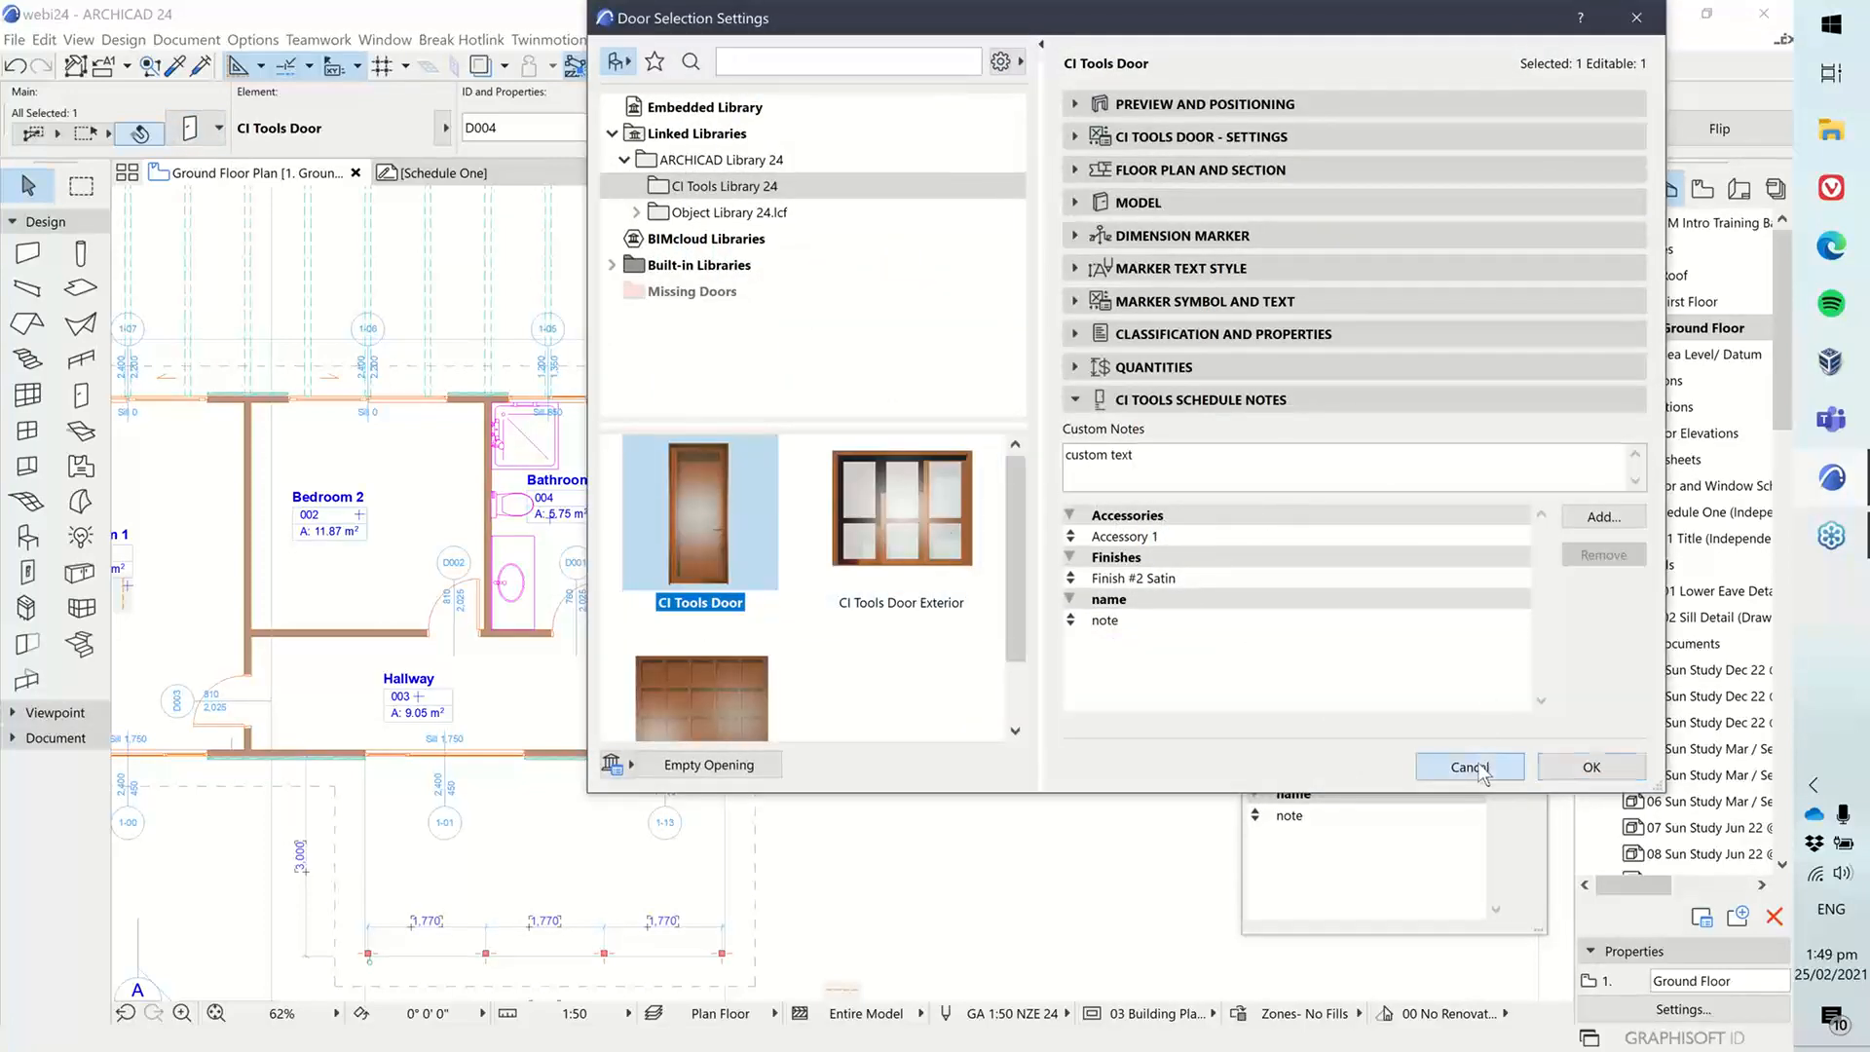
{"action": "left_click", "coordinate": [980, 797]}
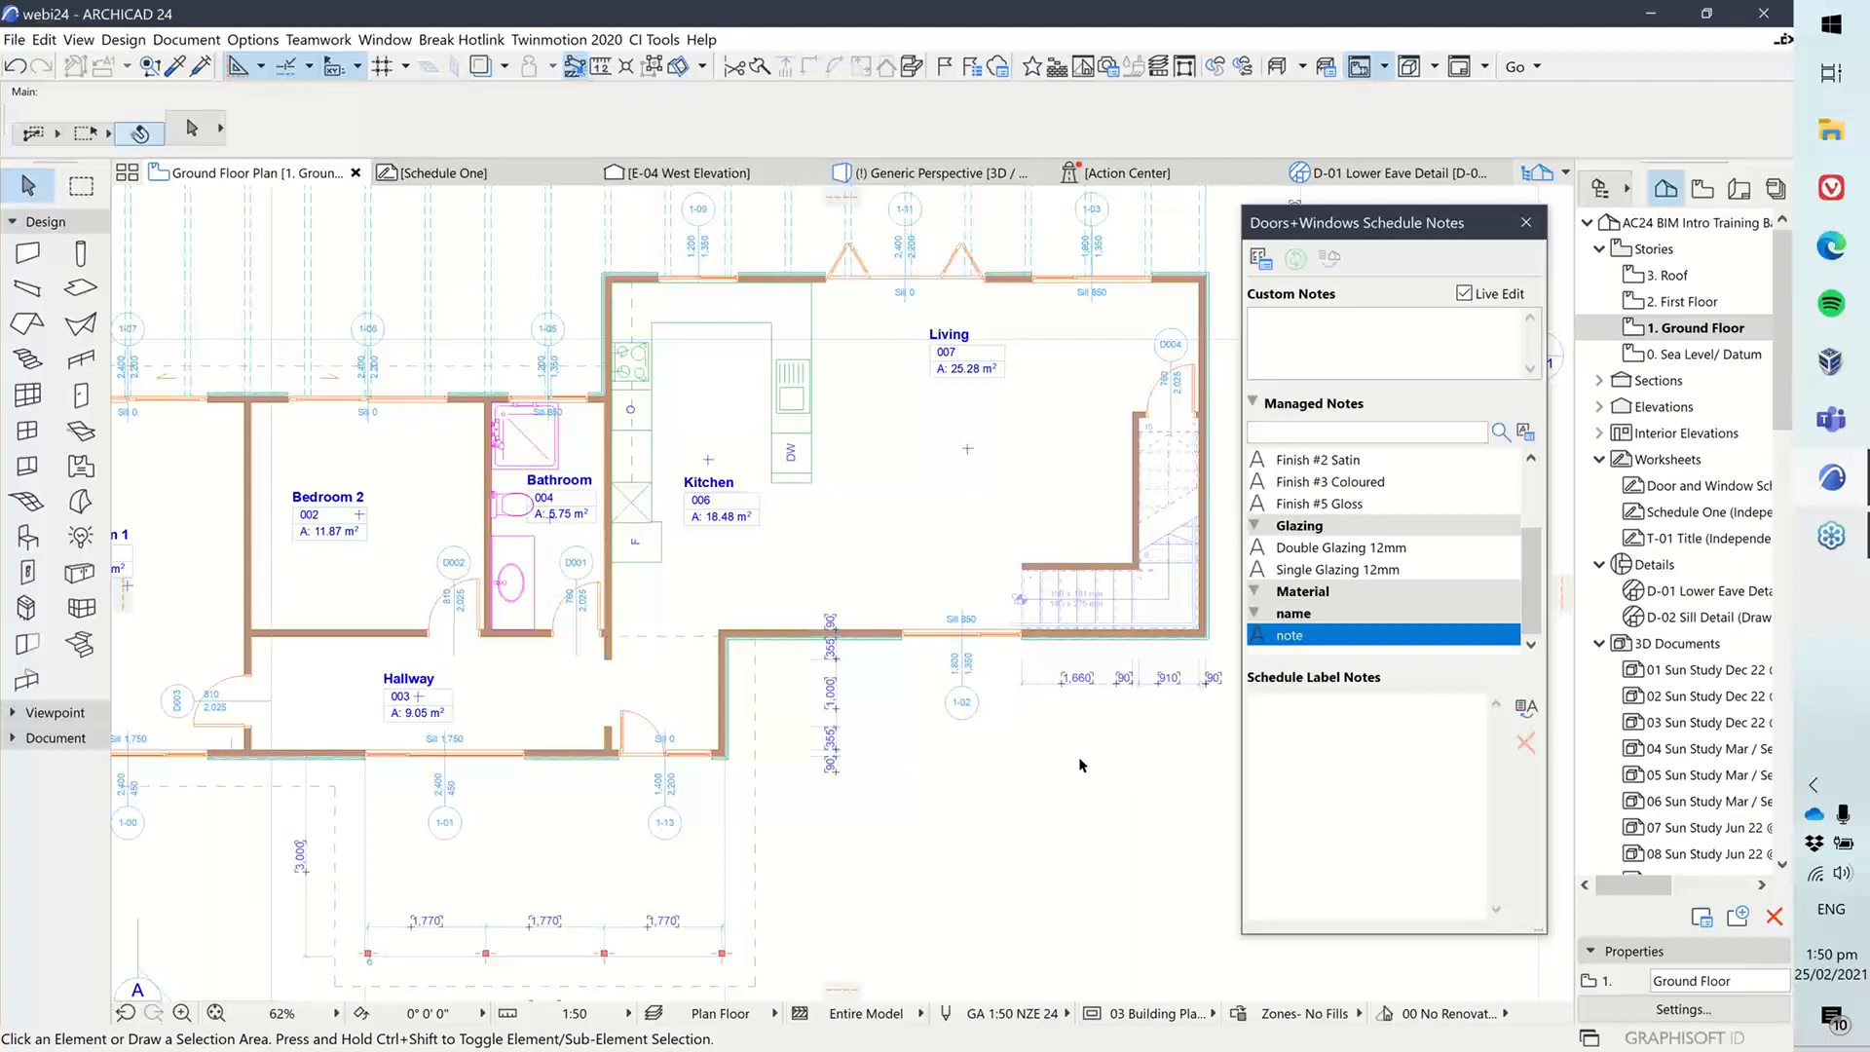
Step: Move the Doors+Windows Schedule Notes palette away from the dimensions beside the floor plan
{"action": "scroll", "coordinate": [1343, 559], "scroll_direction": "up", "scroll_amount": 3}
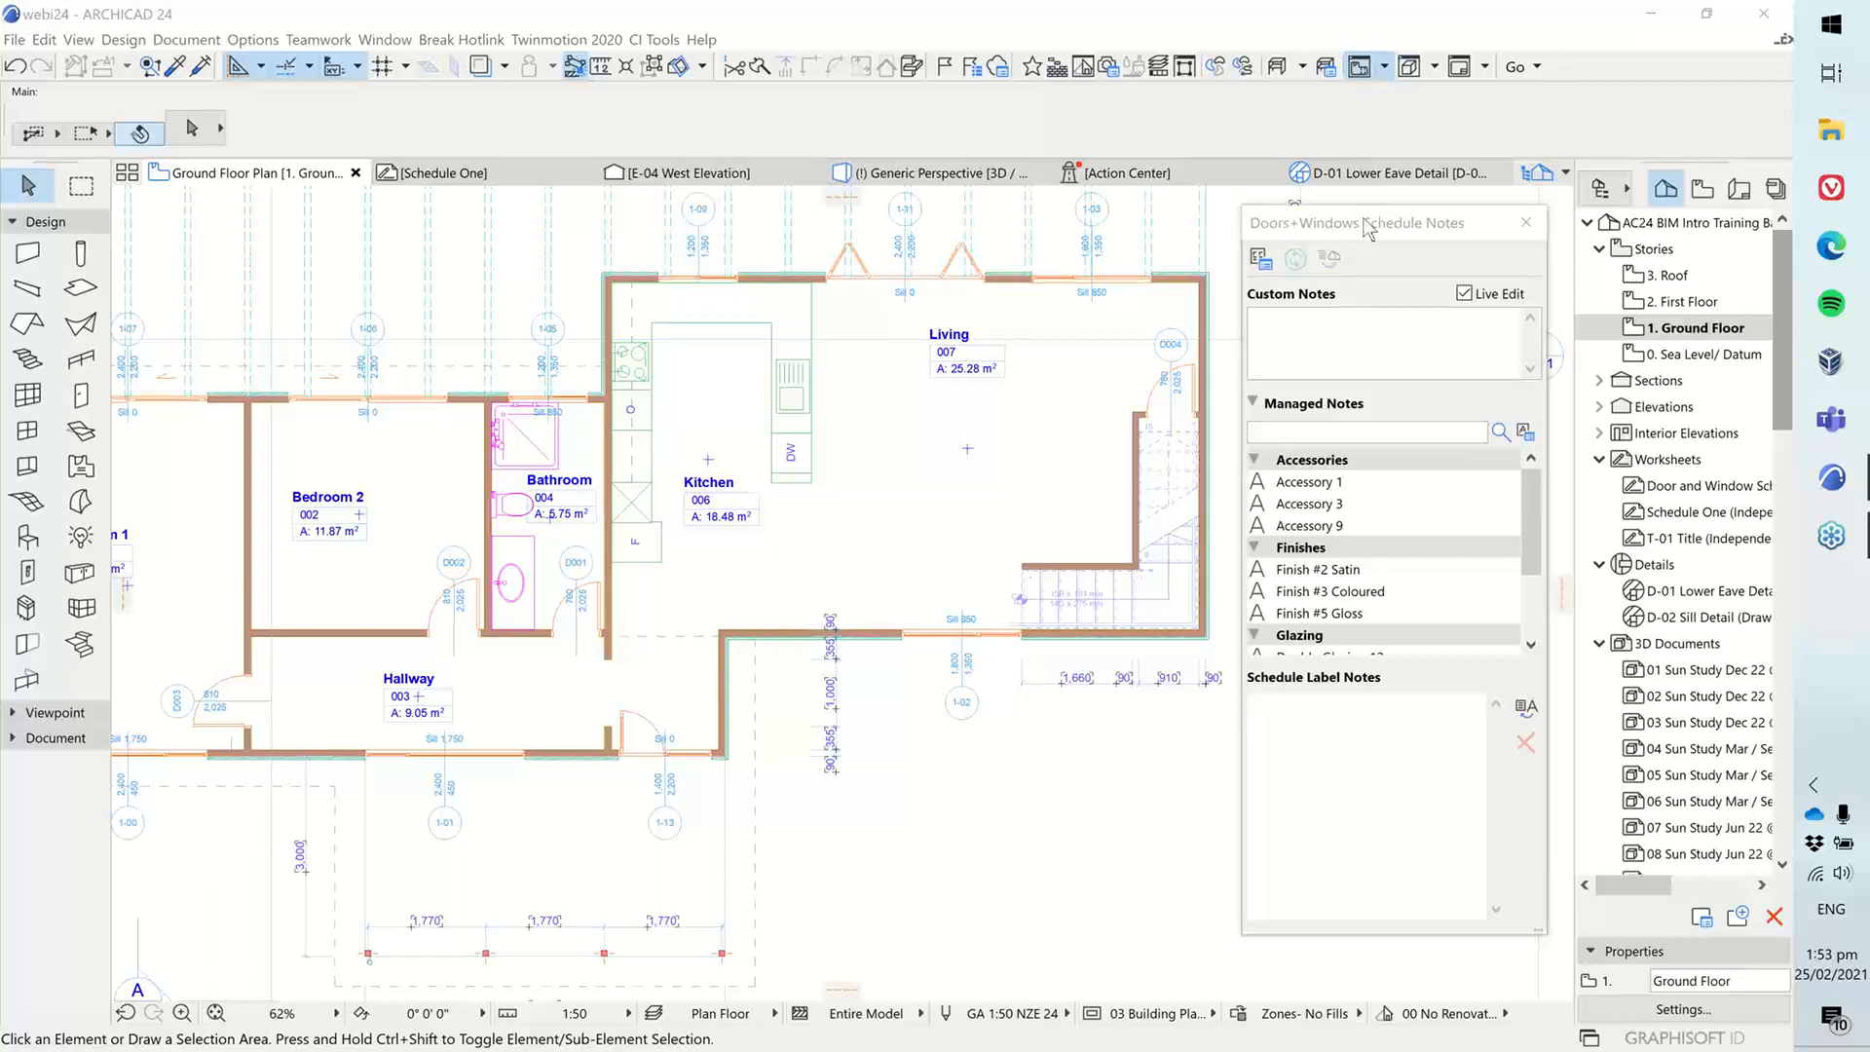
{"action": "left_click_drag", "start_coordinate": [1367, 229], "coordinate": [1511, 108]}
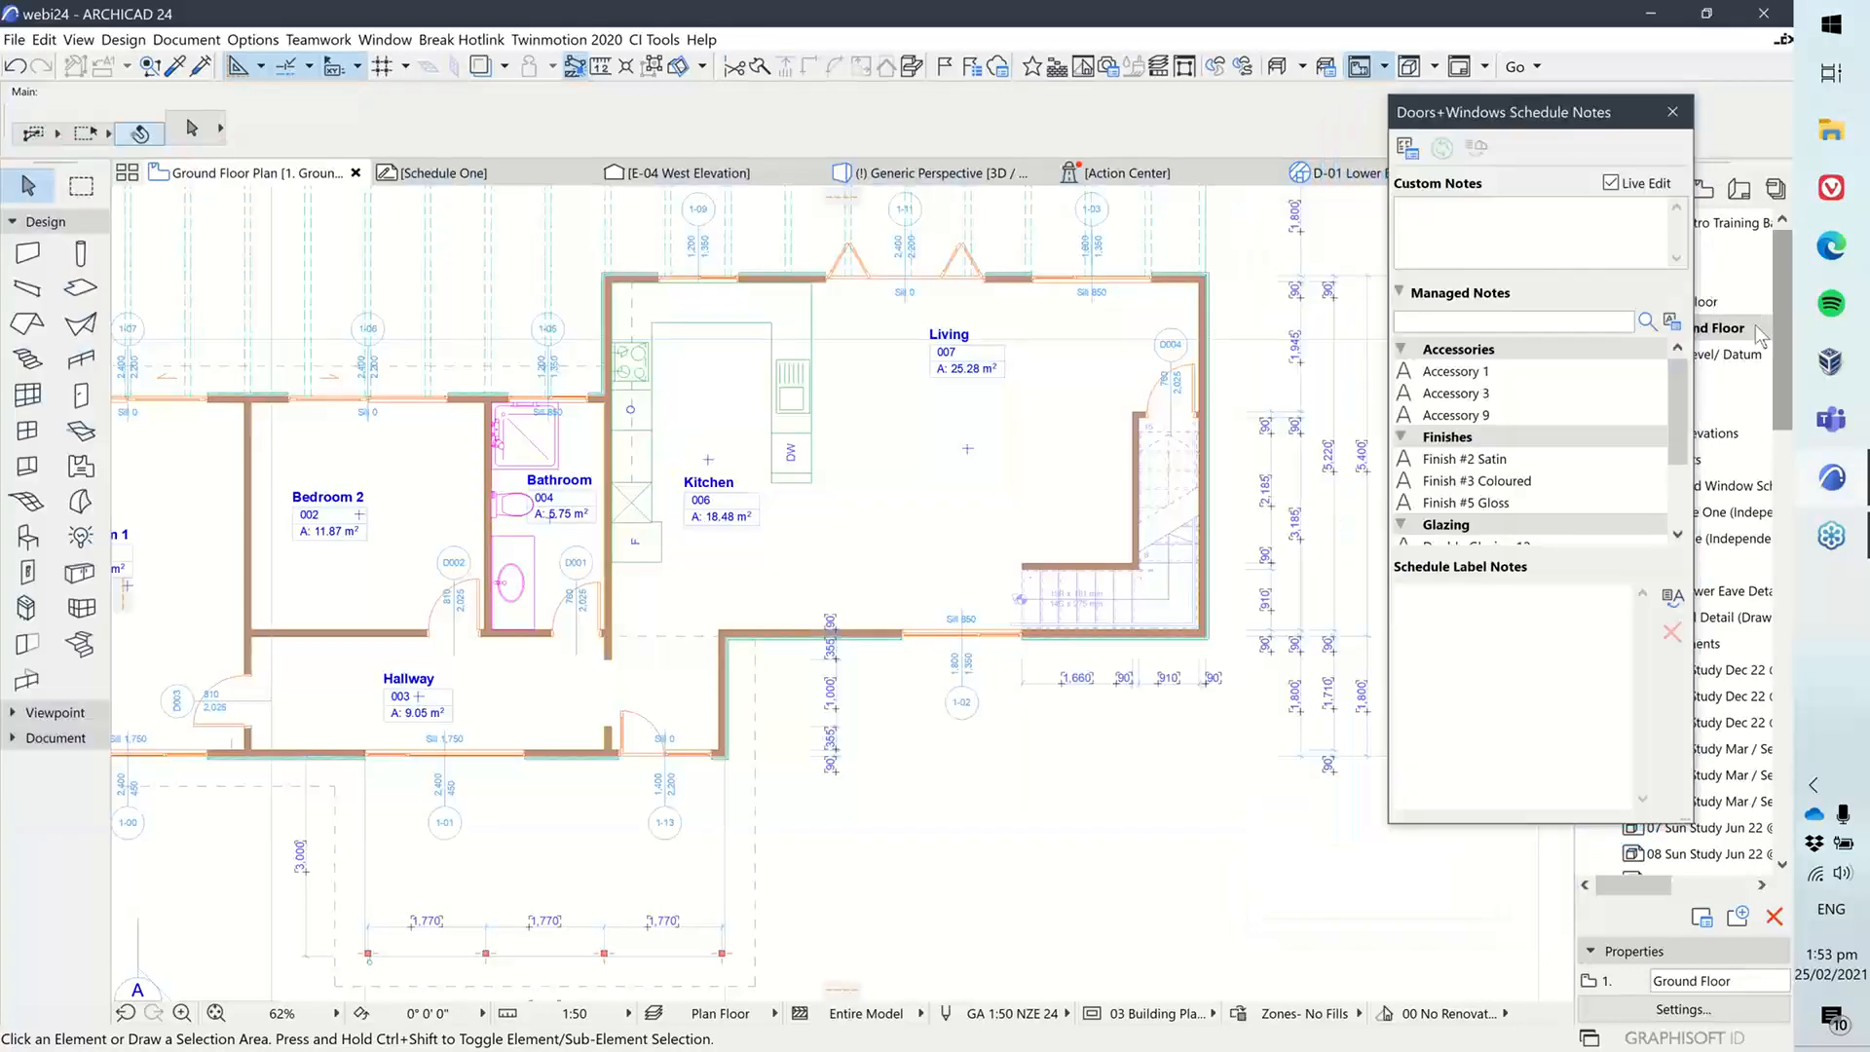
{"action": "left_click", "coordinate": [1775, 378]}
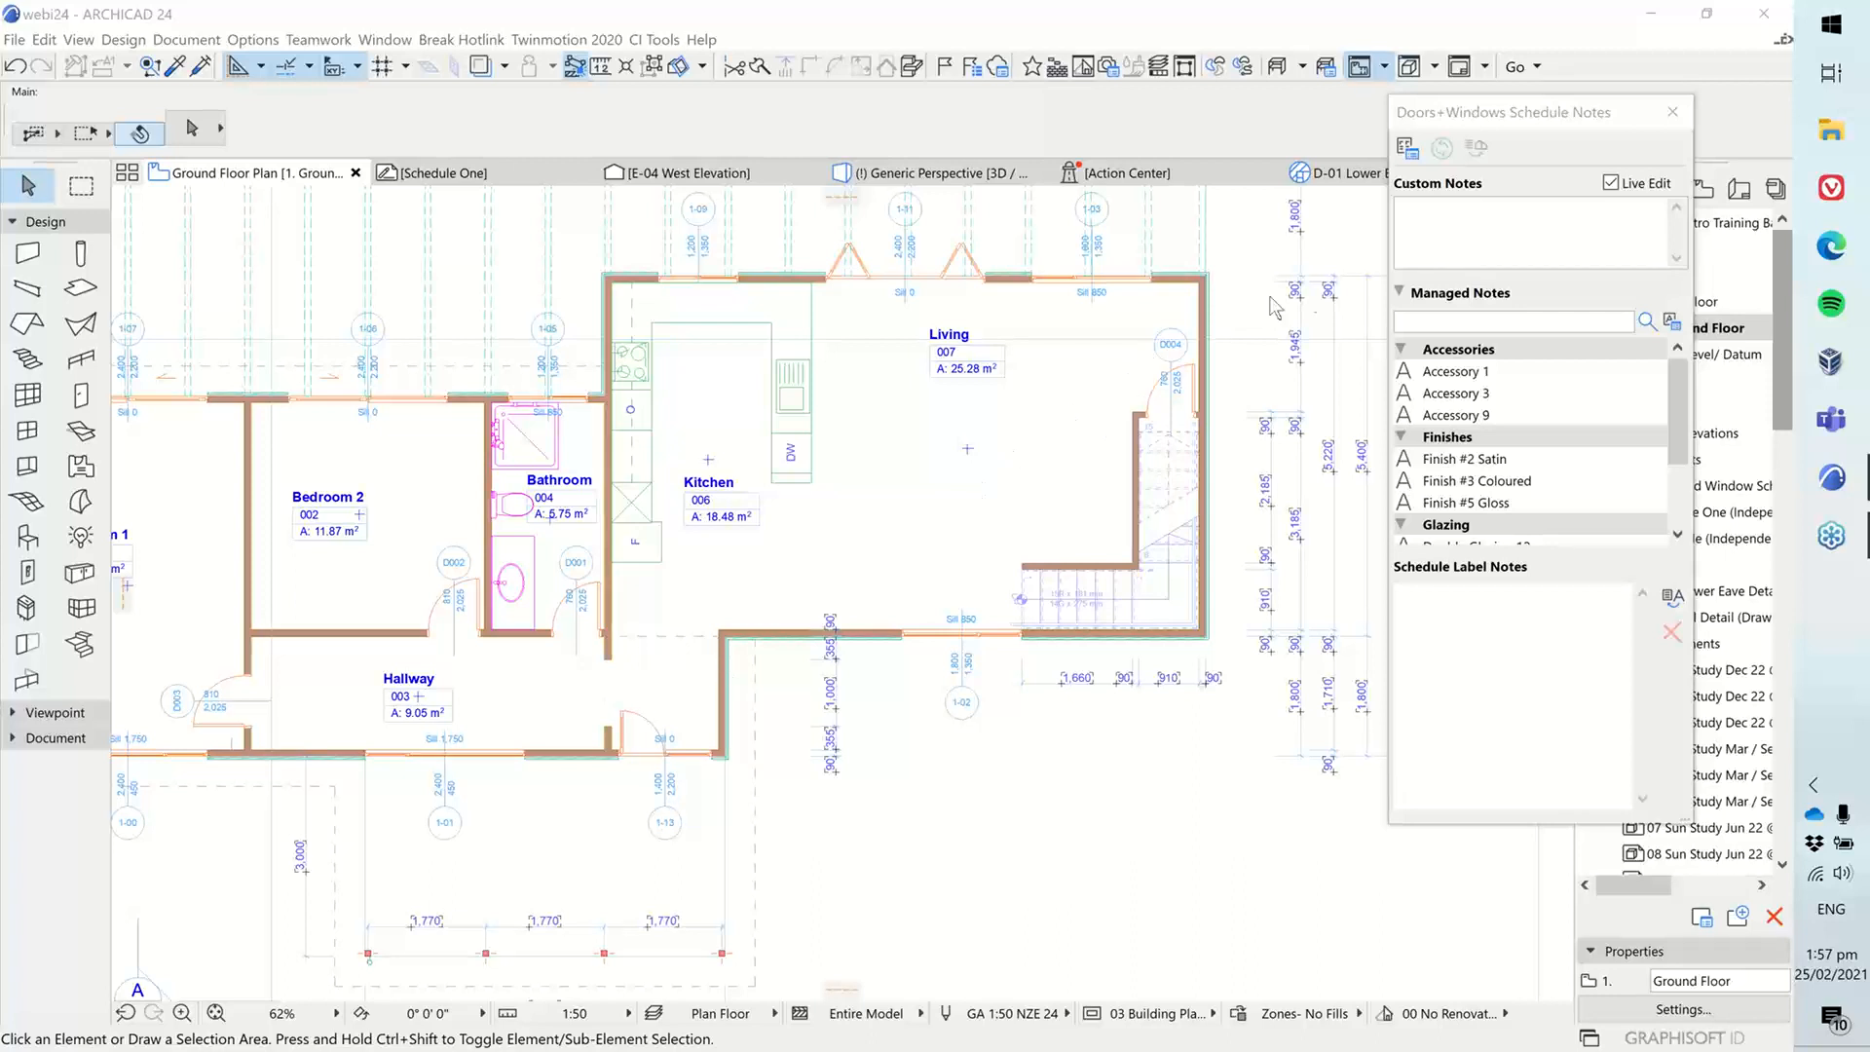
{"action": "left_click", "coordinate": [888, 511]}
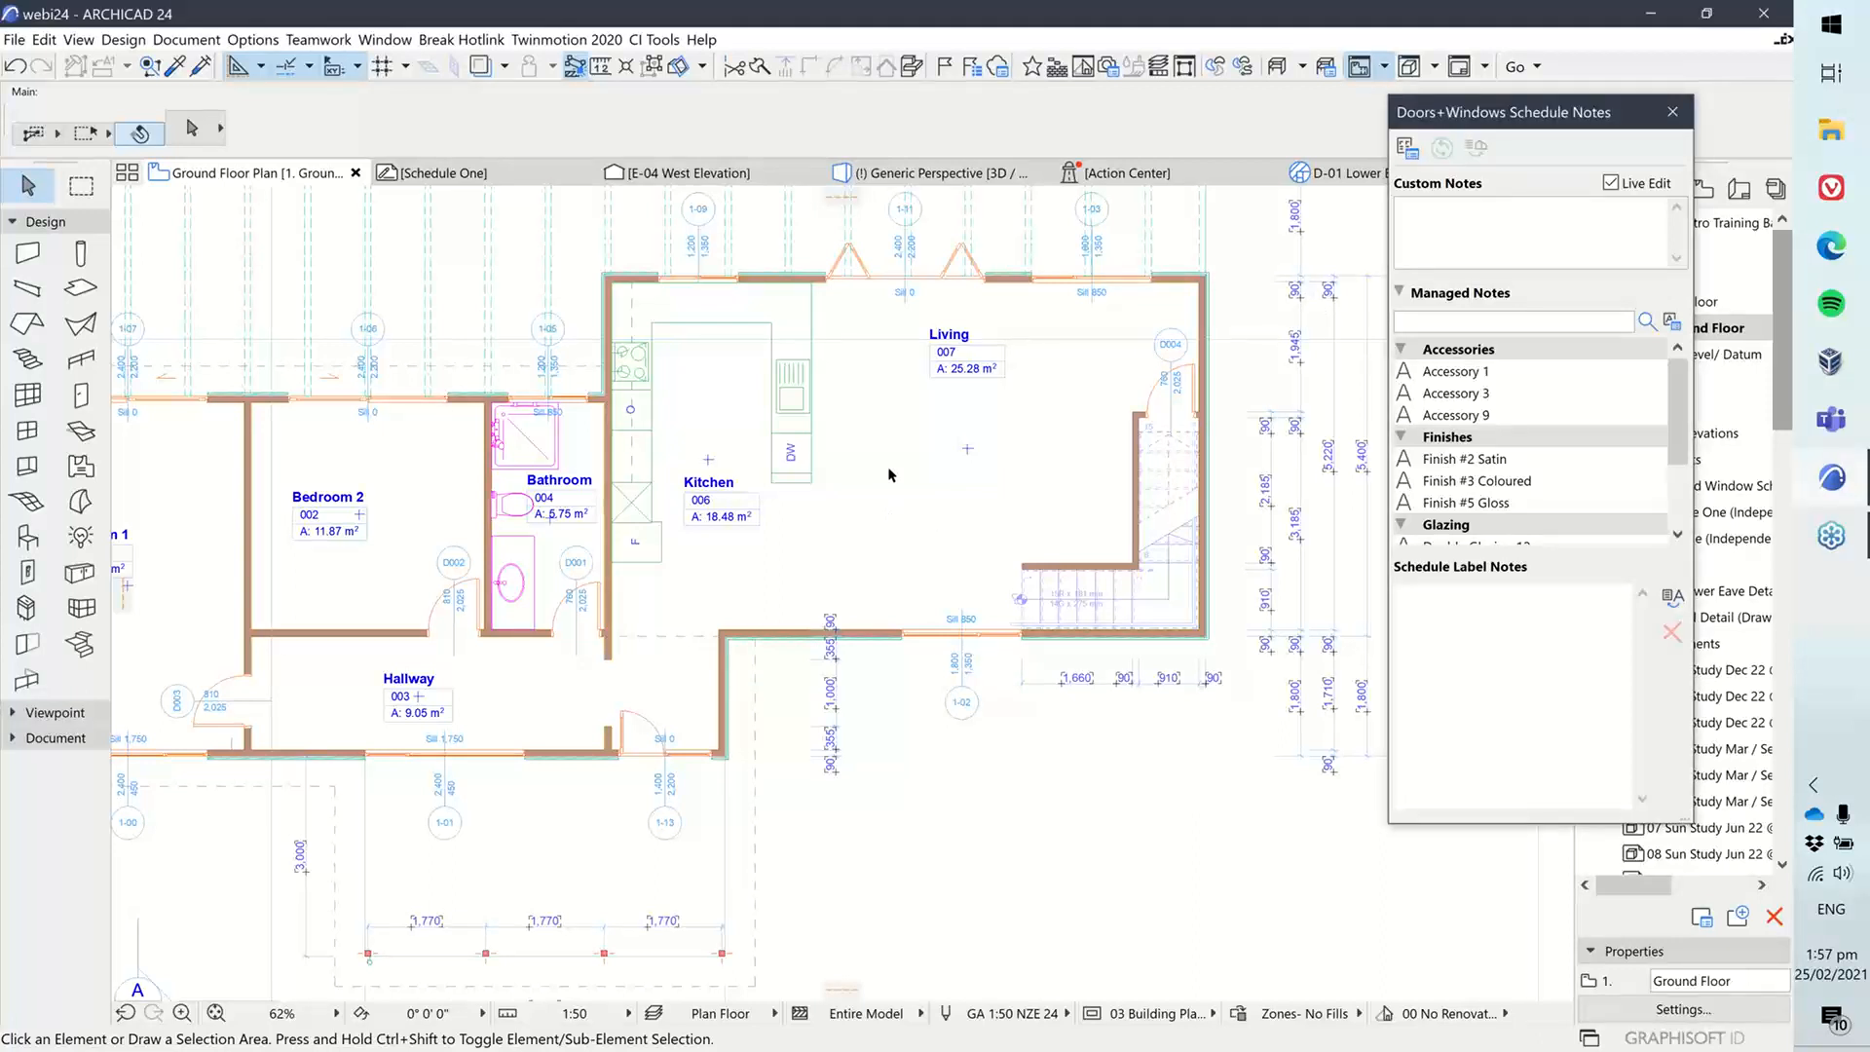
Step: Open the Slab Covering settings for the ground floor slab and preview the CI Tools Precast Slab in 3D
{"action": "left_click", "coordinate": [900, 484]}
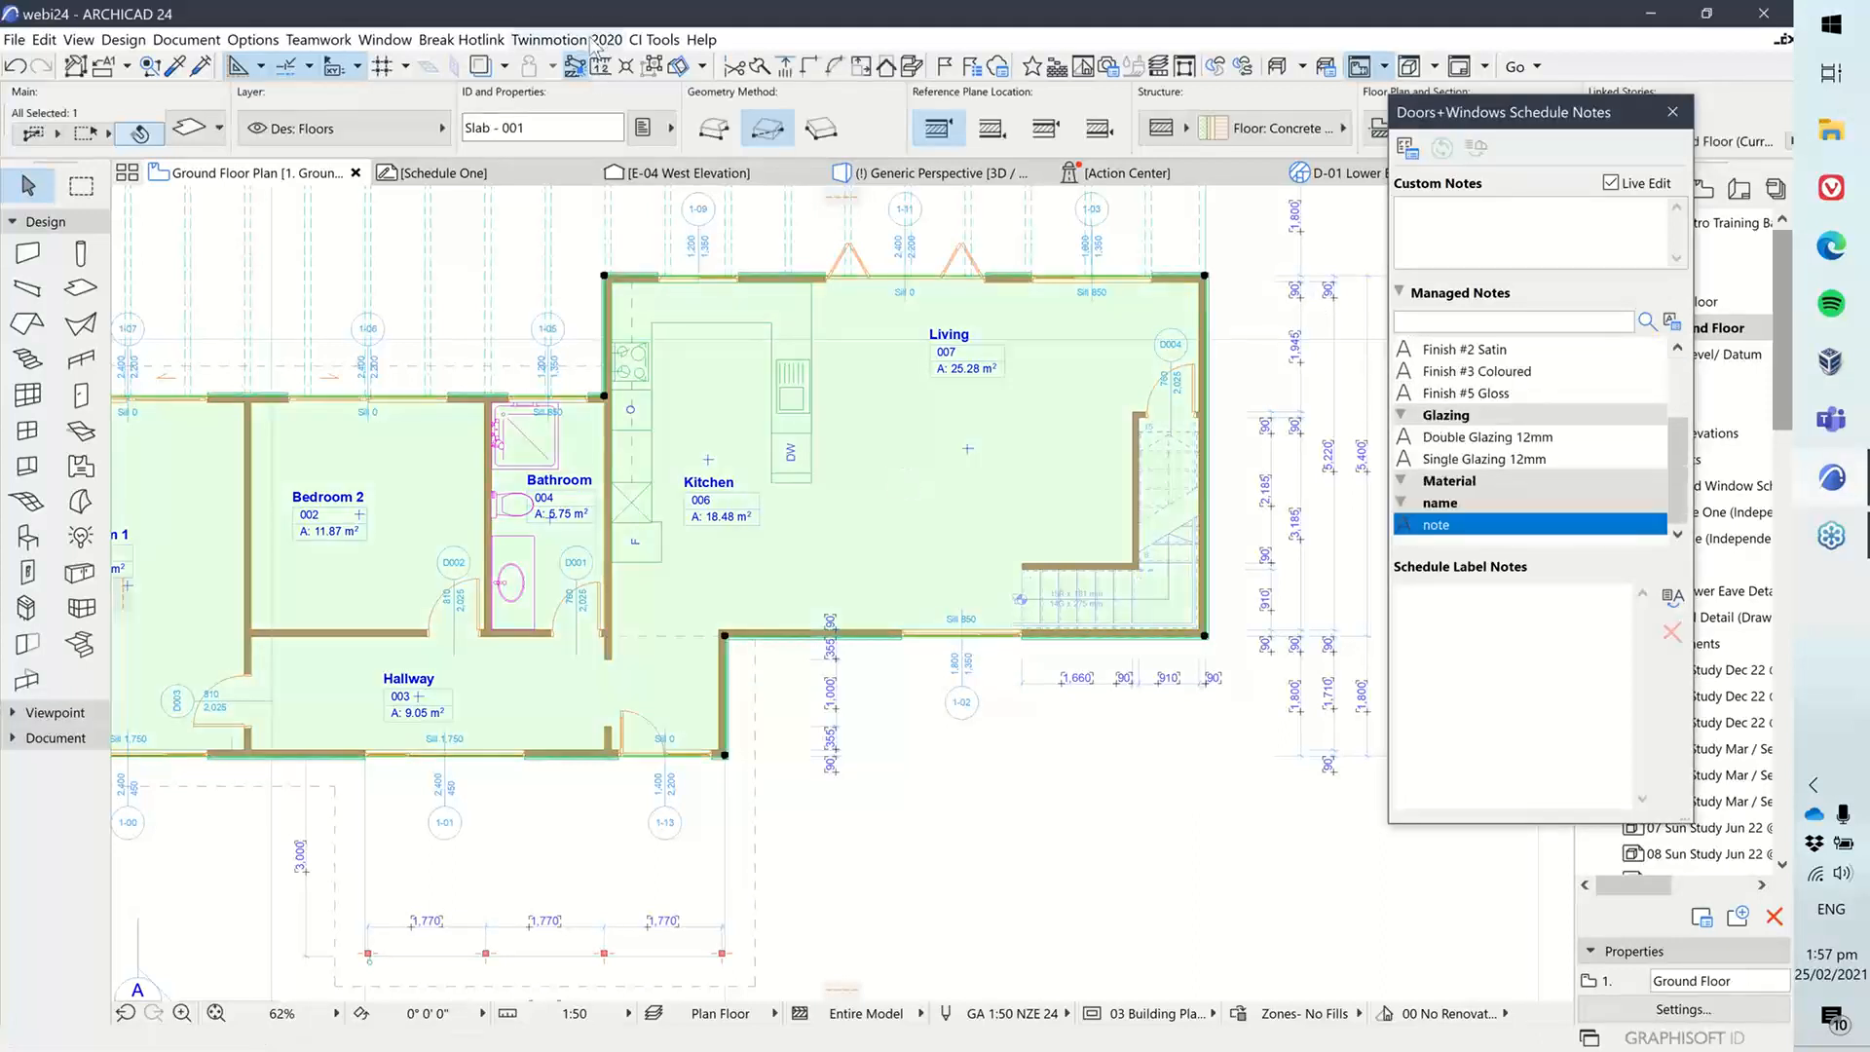
{"action": "left_click", "coordinate": [640, 41]}
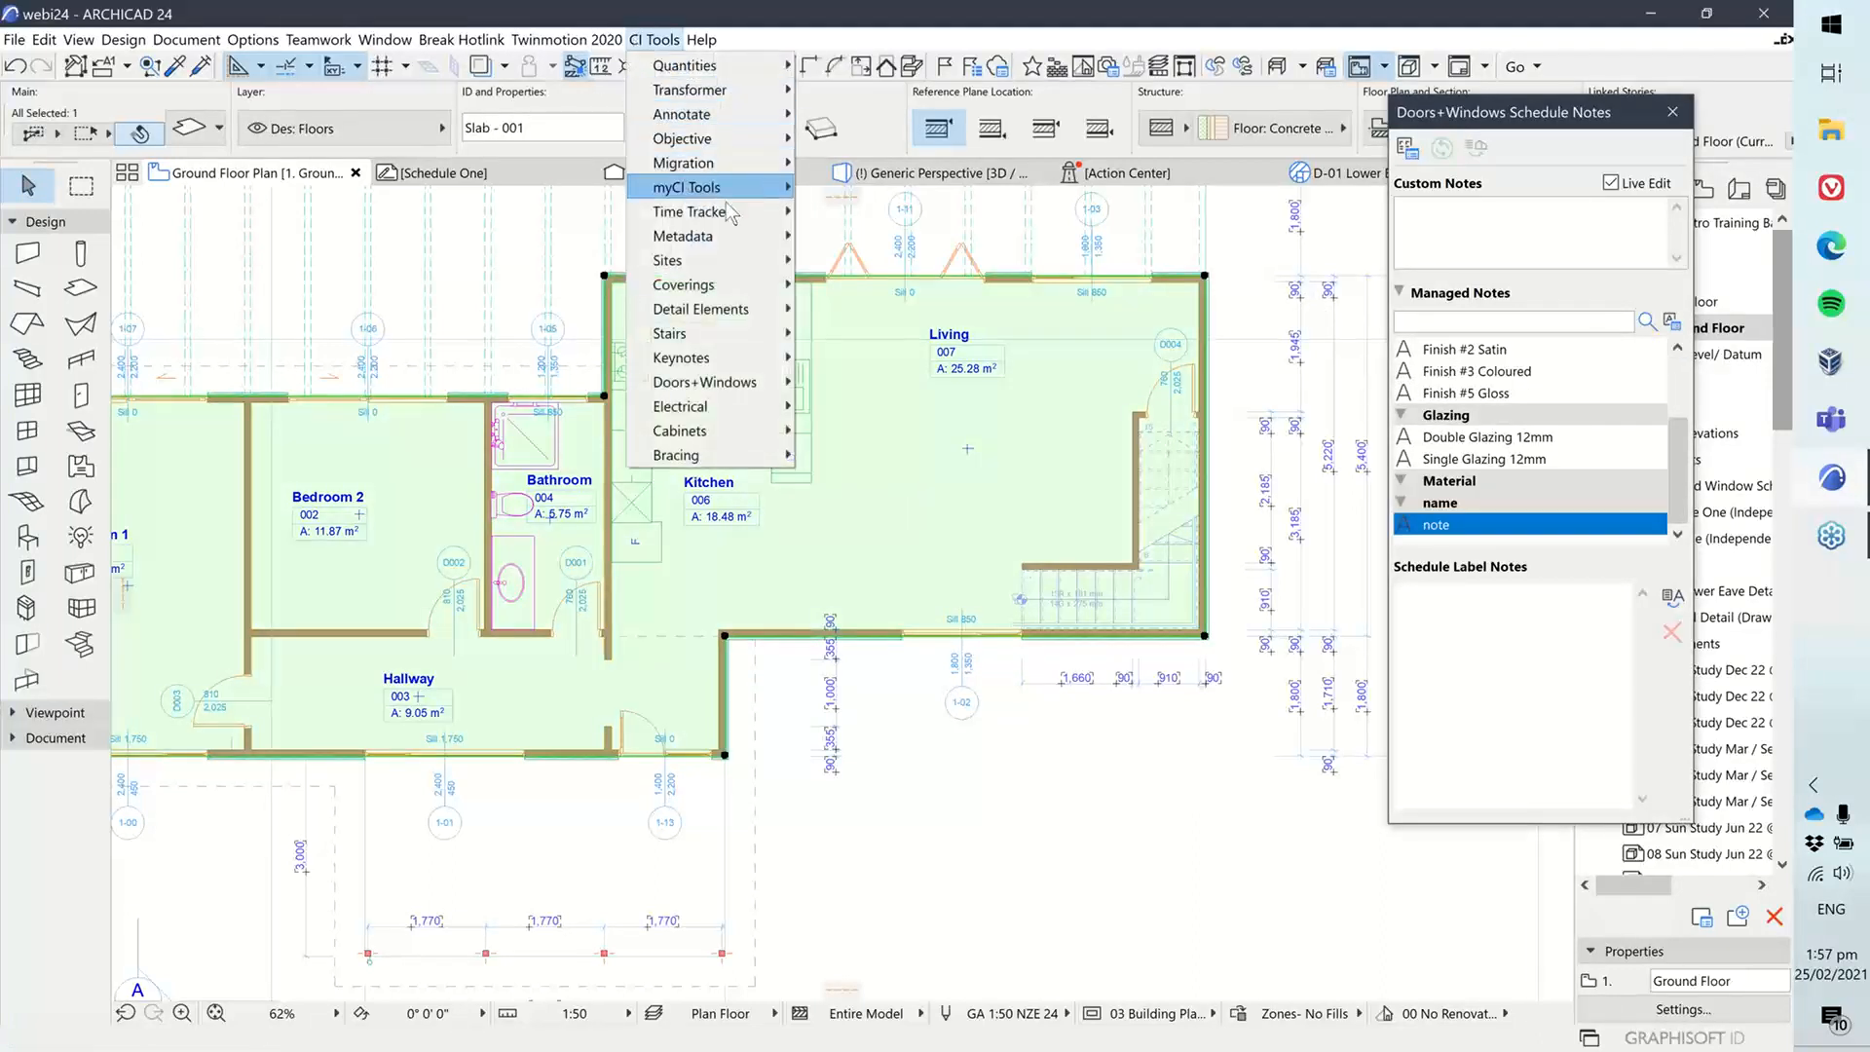
{"action": "mouse_move", "coordinate": [725, 289]}
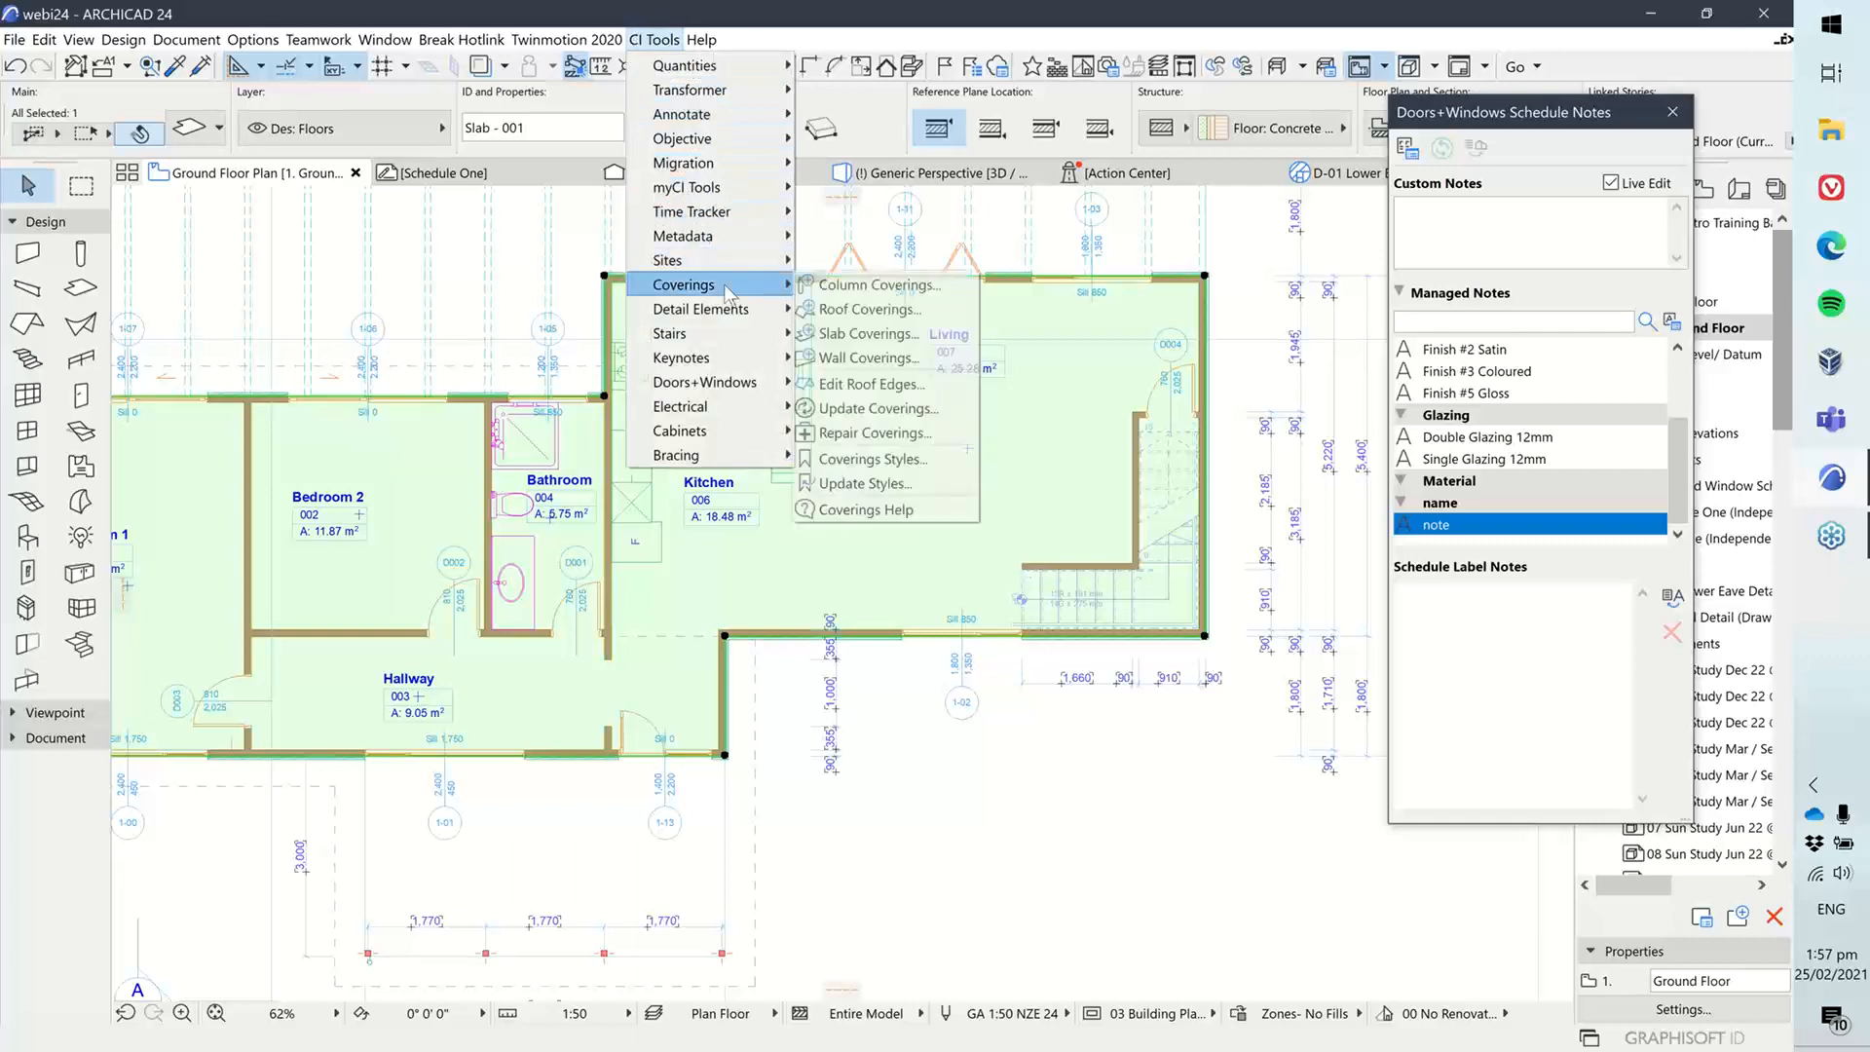
{"action": "left_click", "coordinate": [870, 333]}
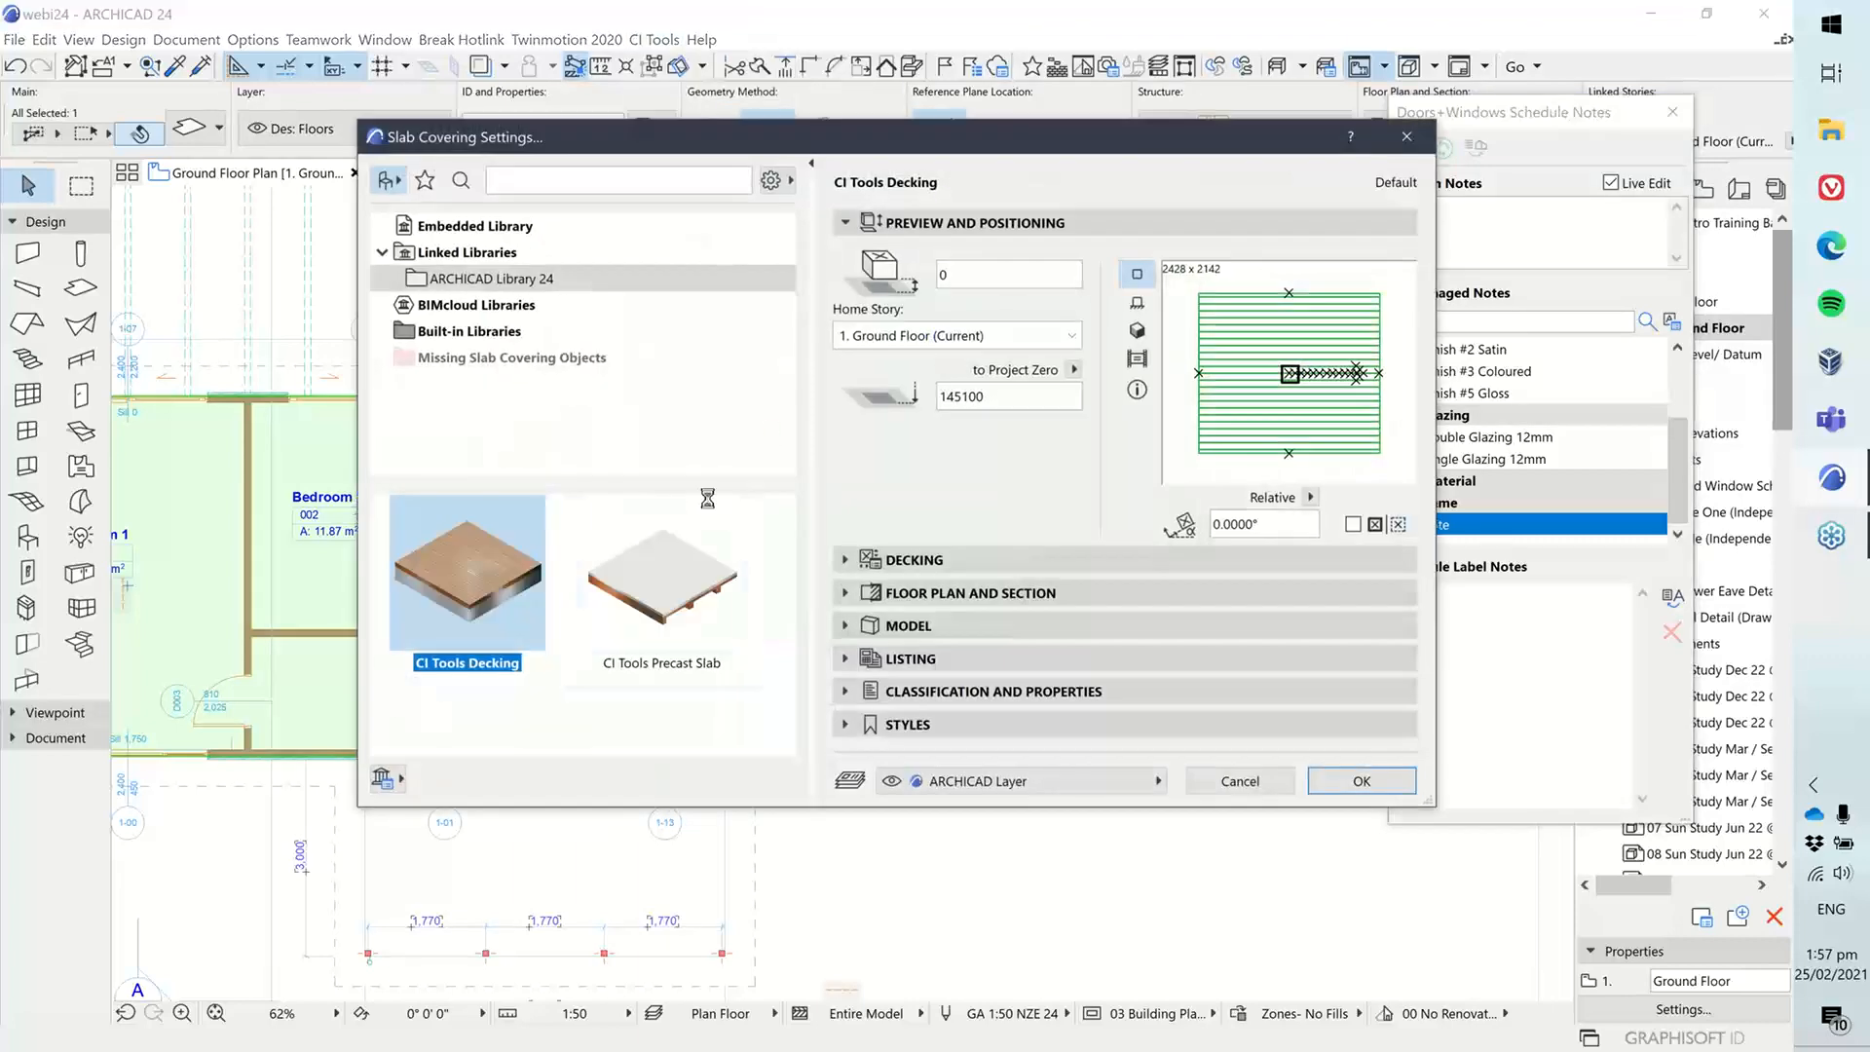
{"action": "left_click", "coordinate": [647, 596]}
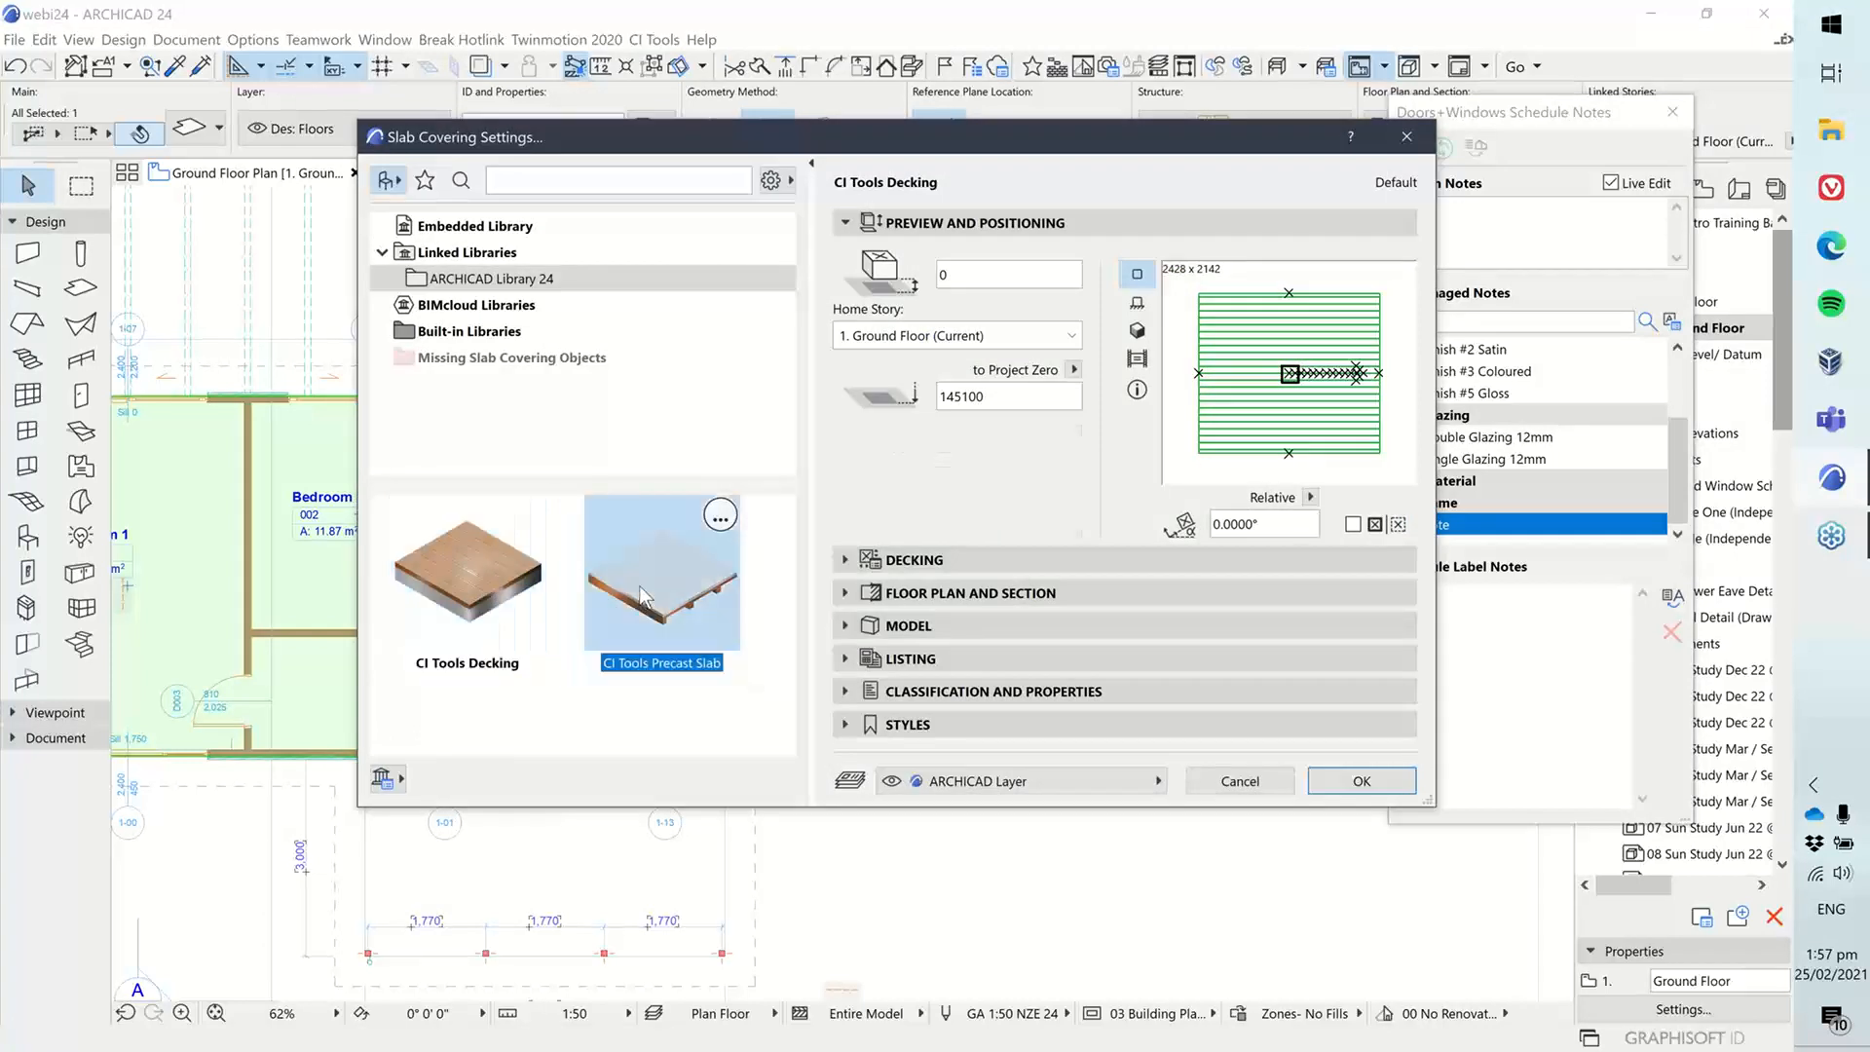
{"action": "left_click", "coordinate": [1136, 330]}
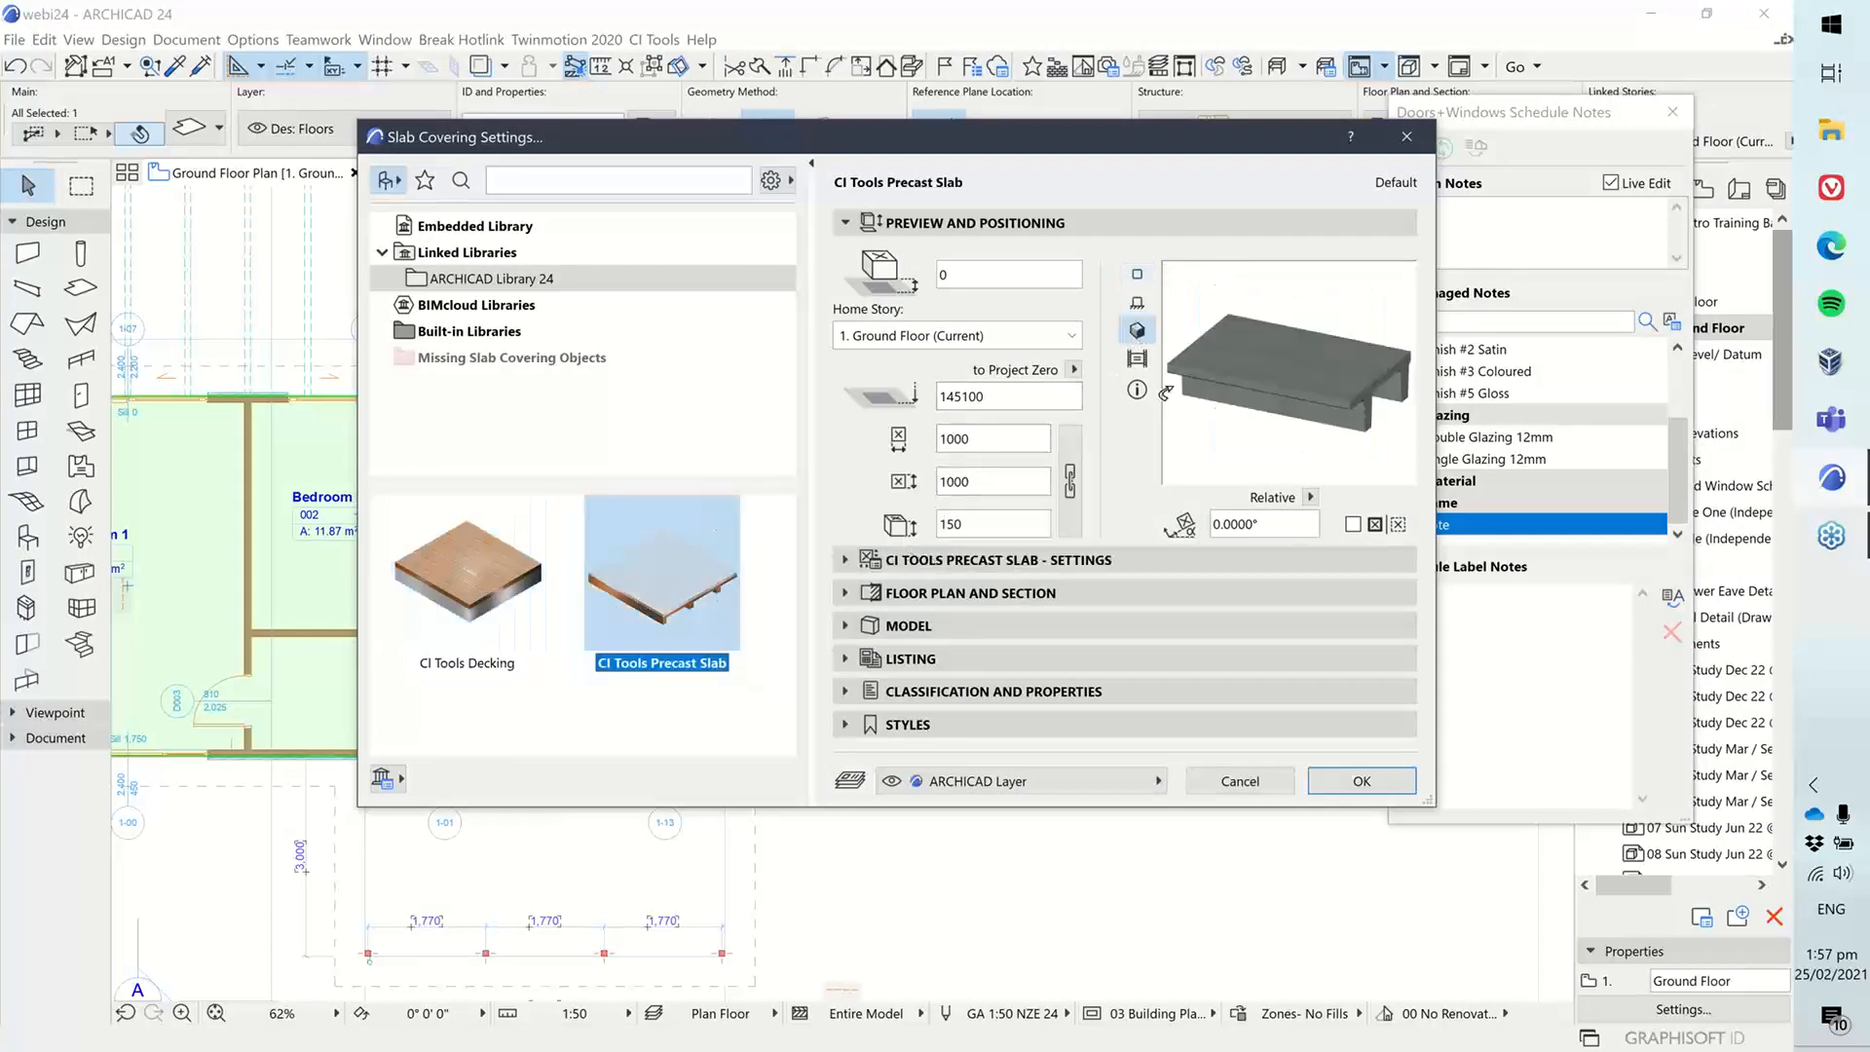
Step: Choose CI Tools Decking as the covering and apply it to the selected ground floor slab
{"action": "left_click", "coordinate": [514, 608]}
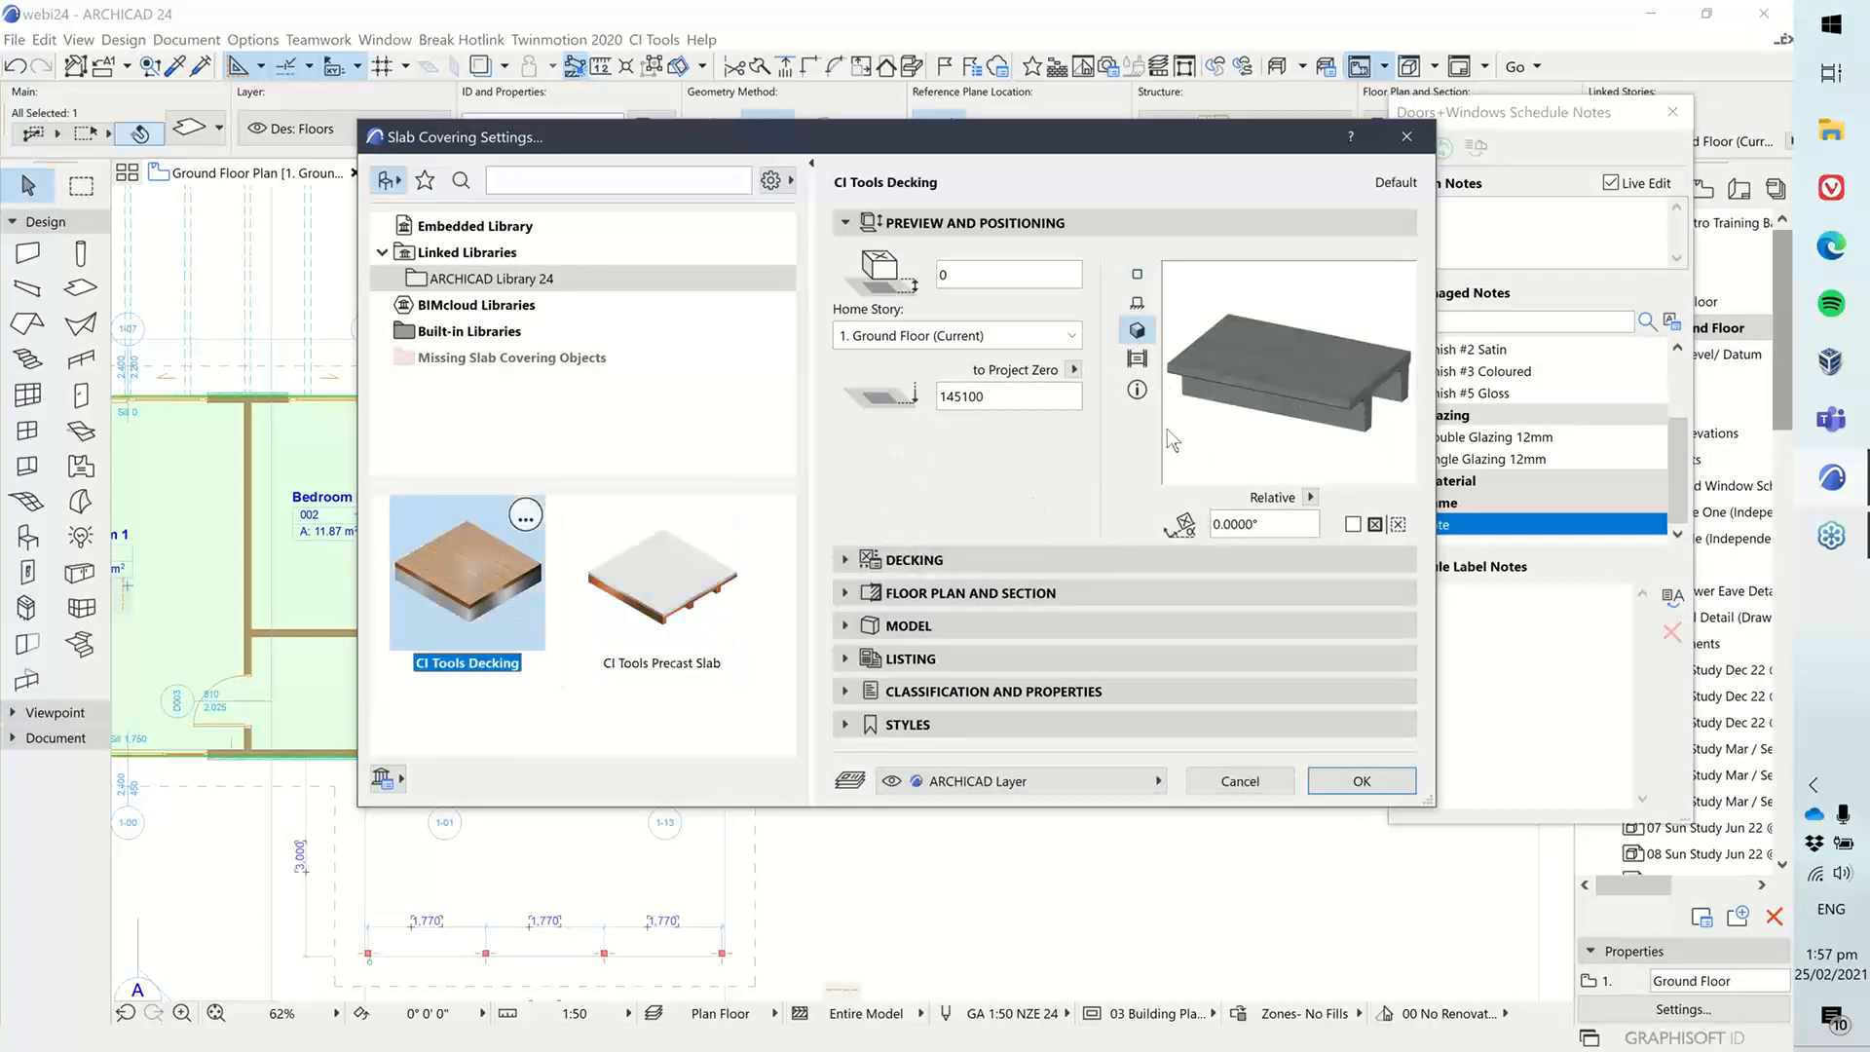
{"action": "left_click_drag", "start_coordinate": [1153, 155], "coordinate": [1046, 154]}
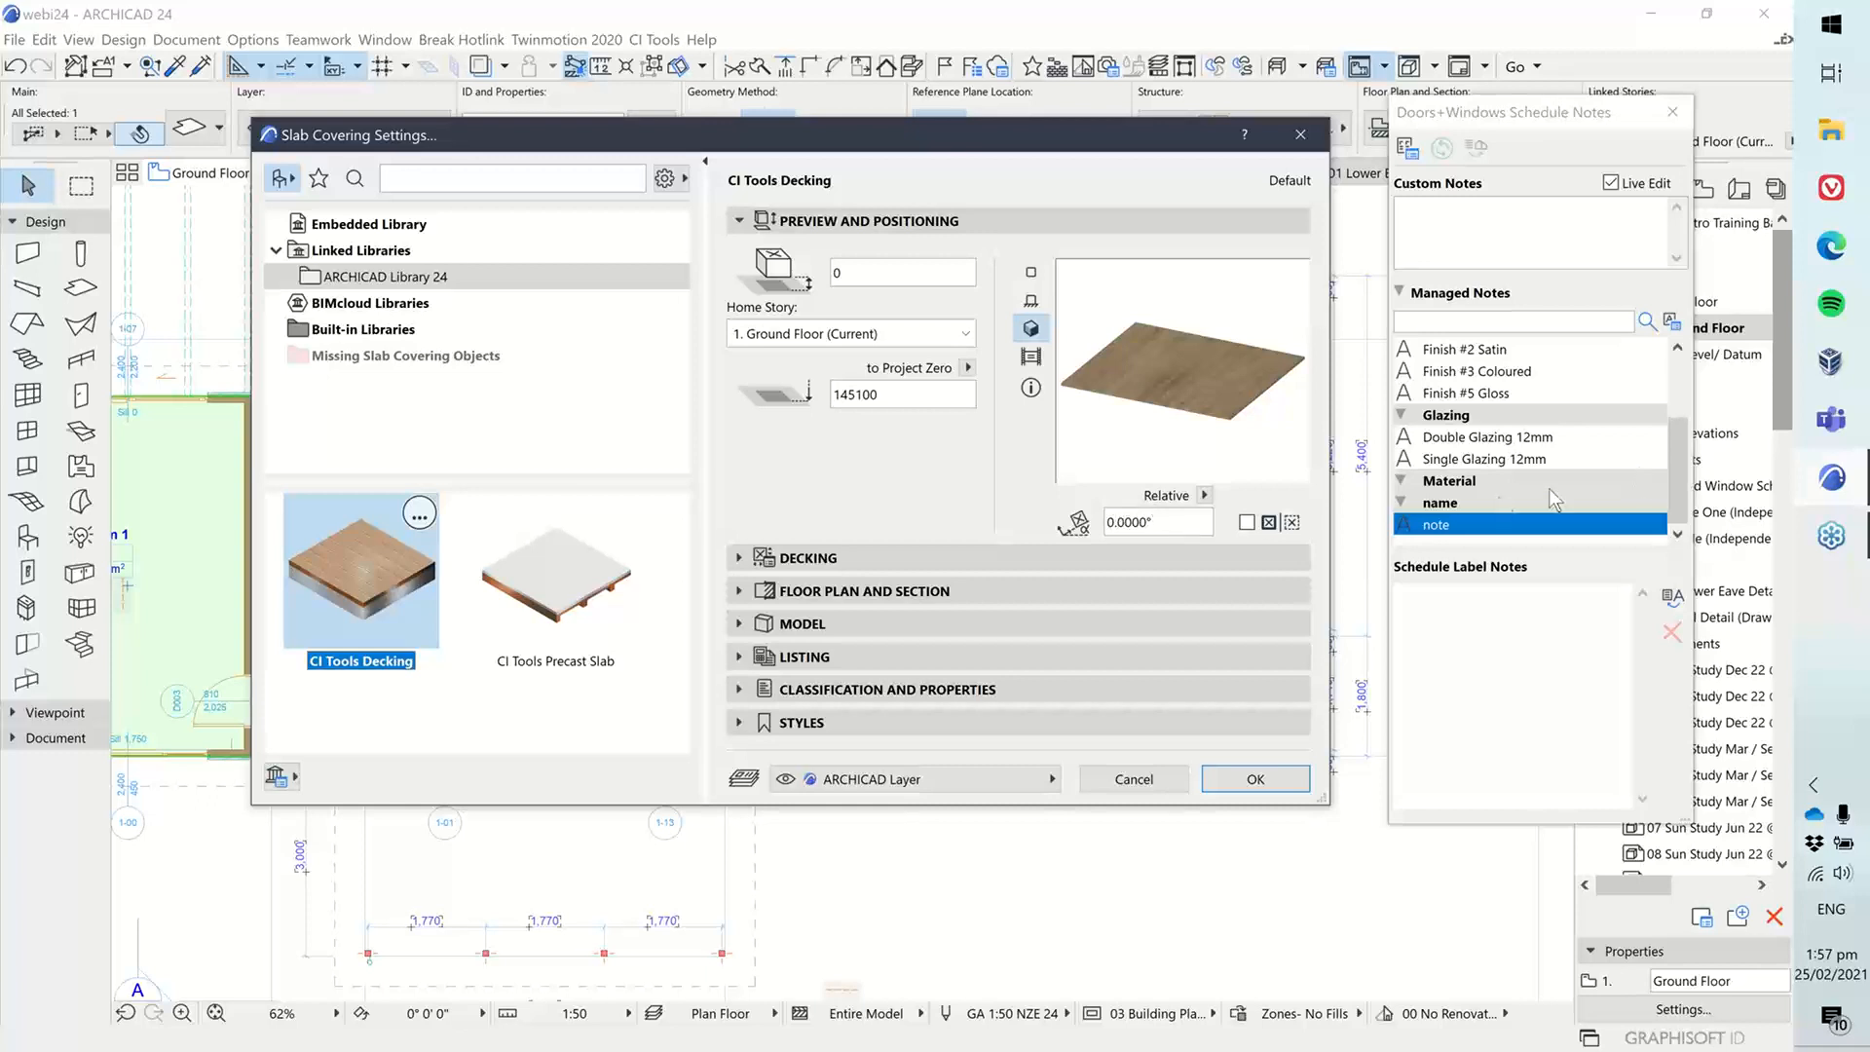
{"action": "left_click", "coordinate": [1817, 420]}
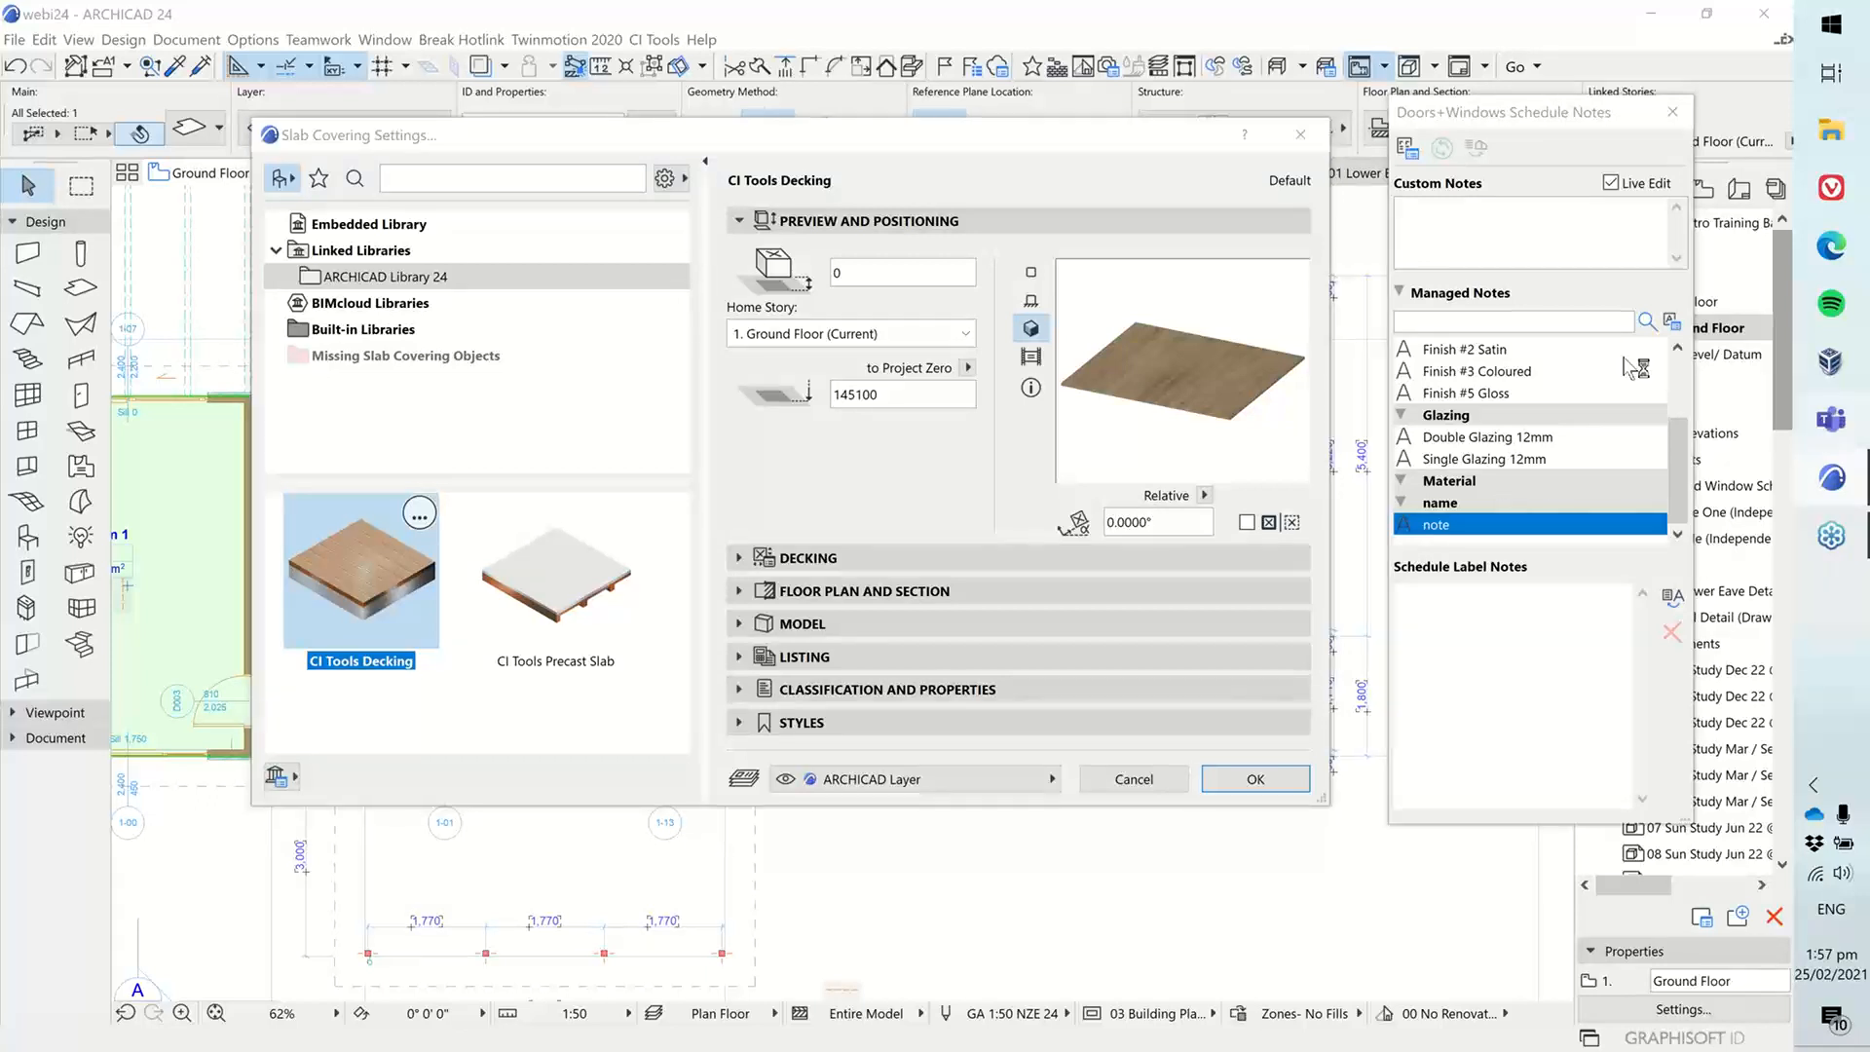
{"action": "left_click", "coordinate": [1095, 146]}
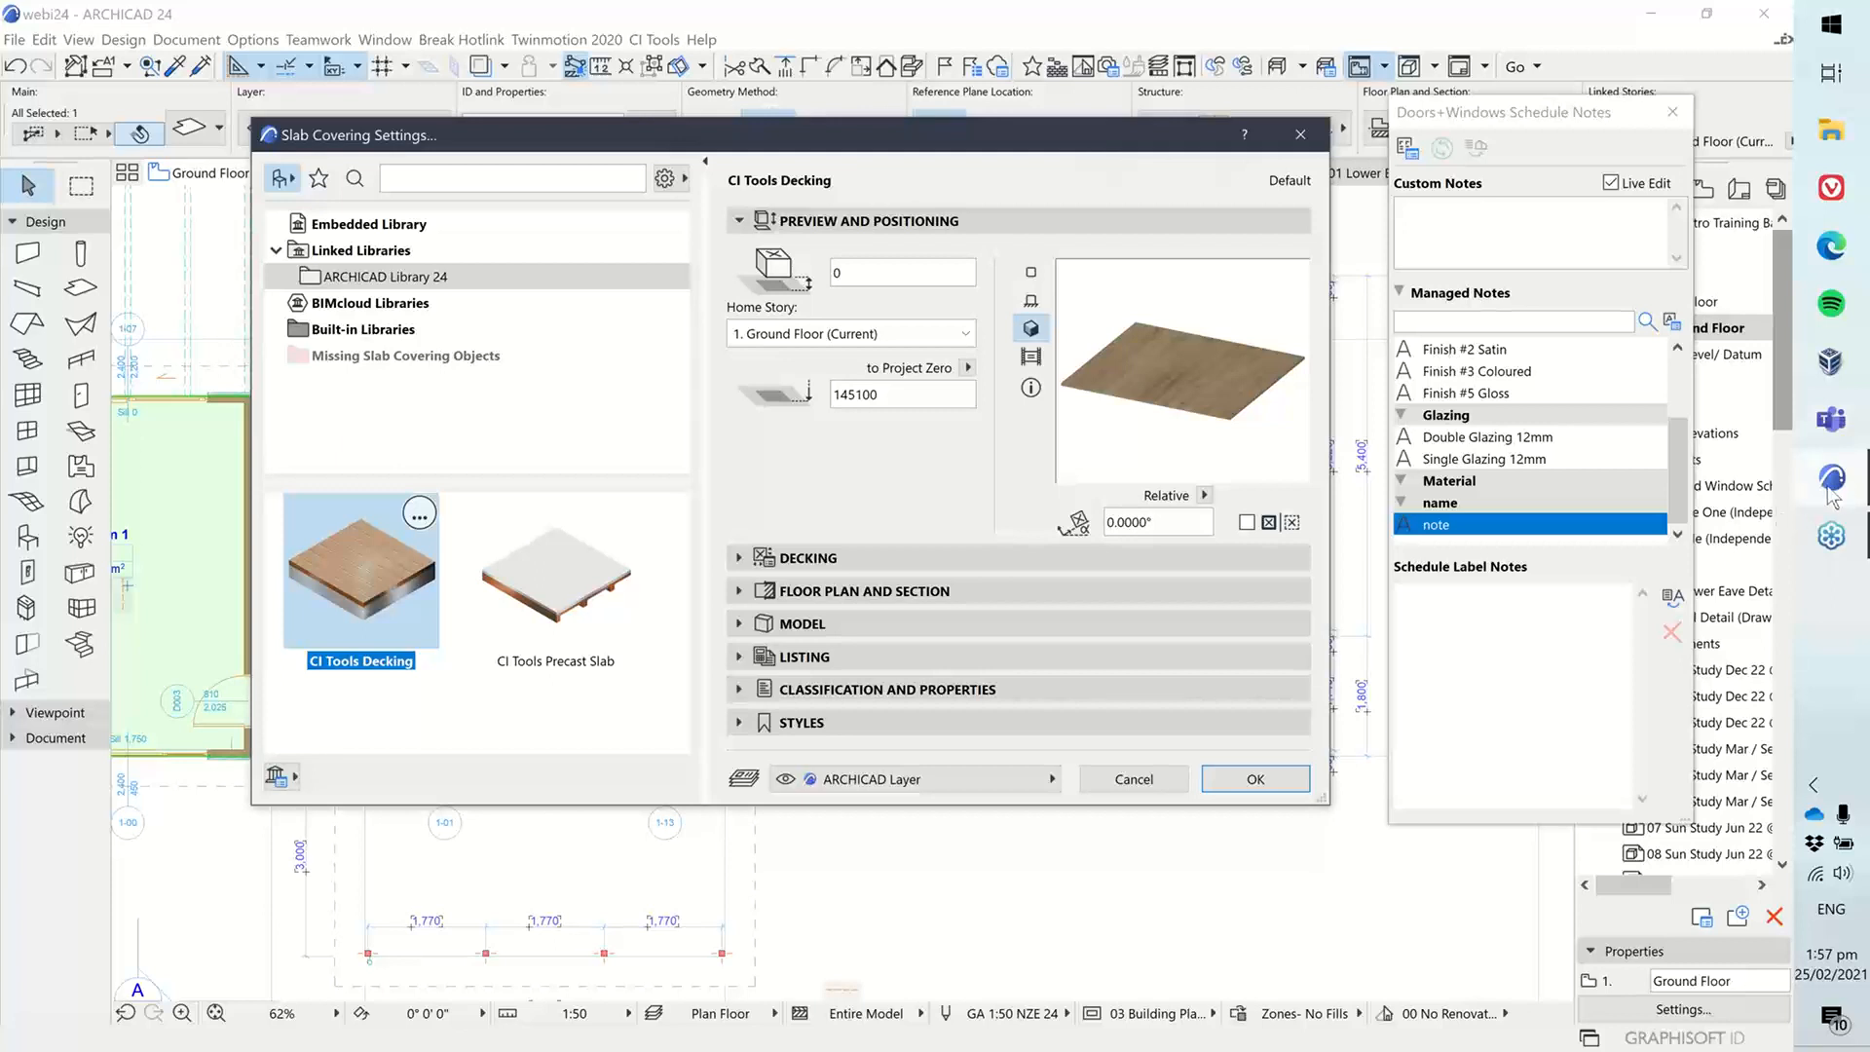
{"action": "mouse_move", "coordinate": [1838, 490]}
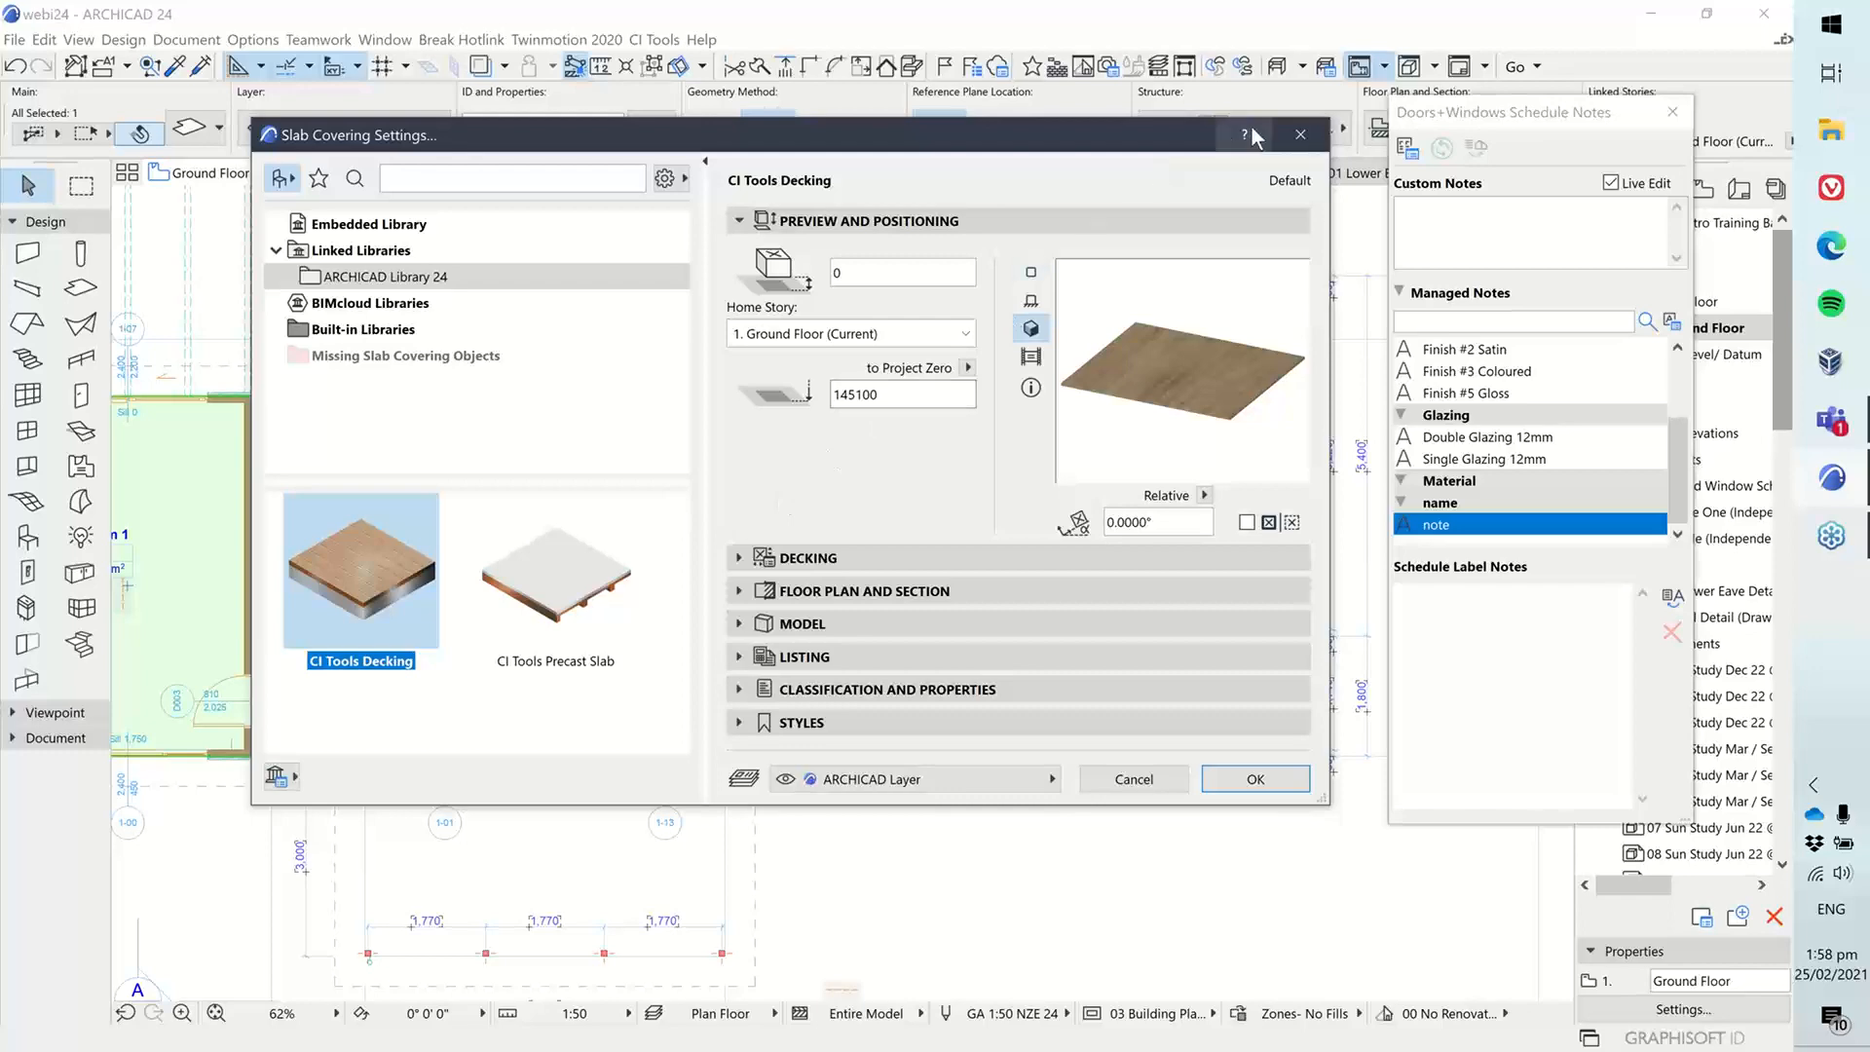
{"action": "left_click", "coordinate": [1304, 139]}
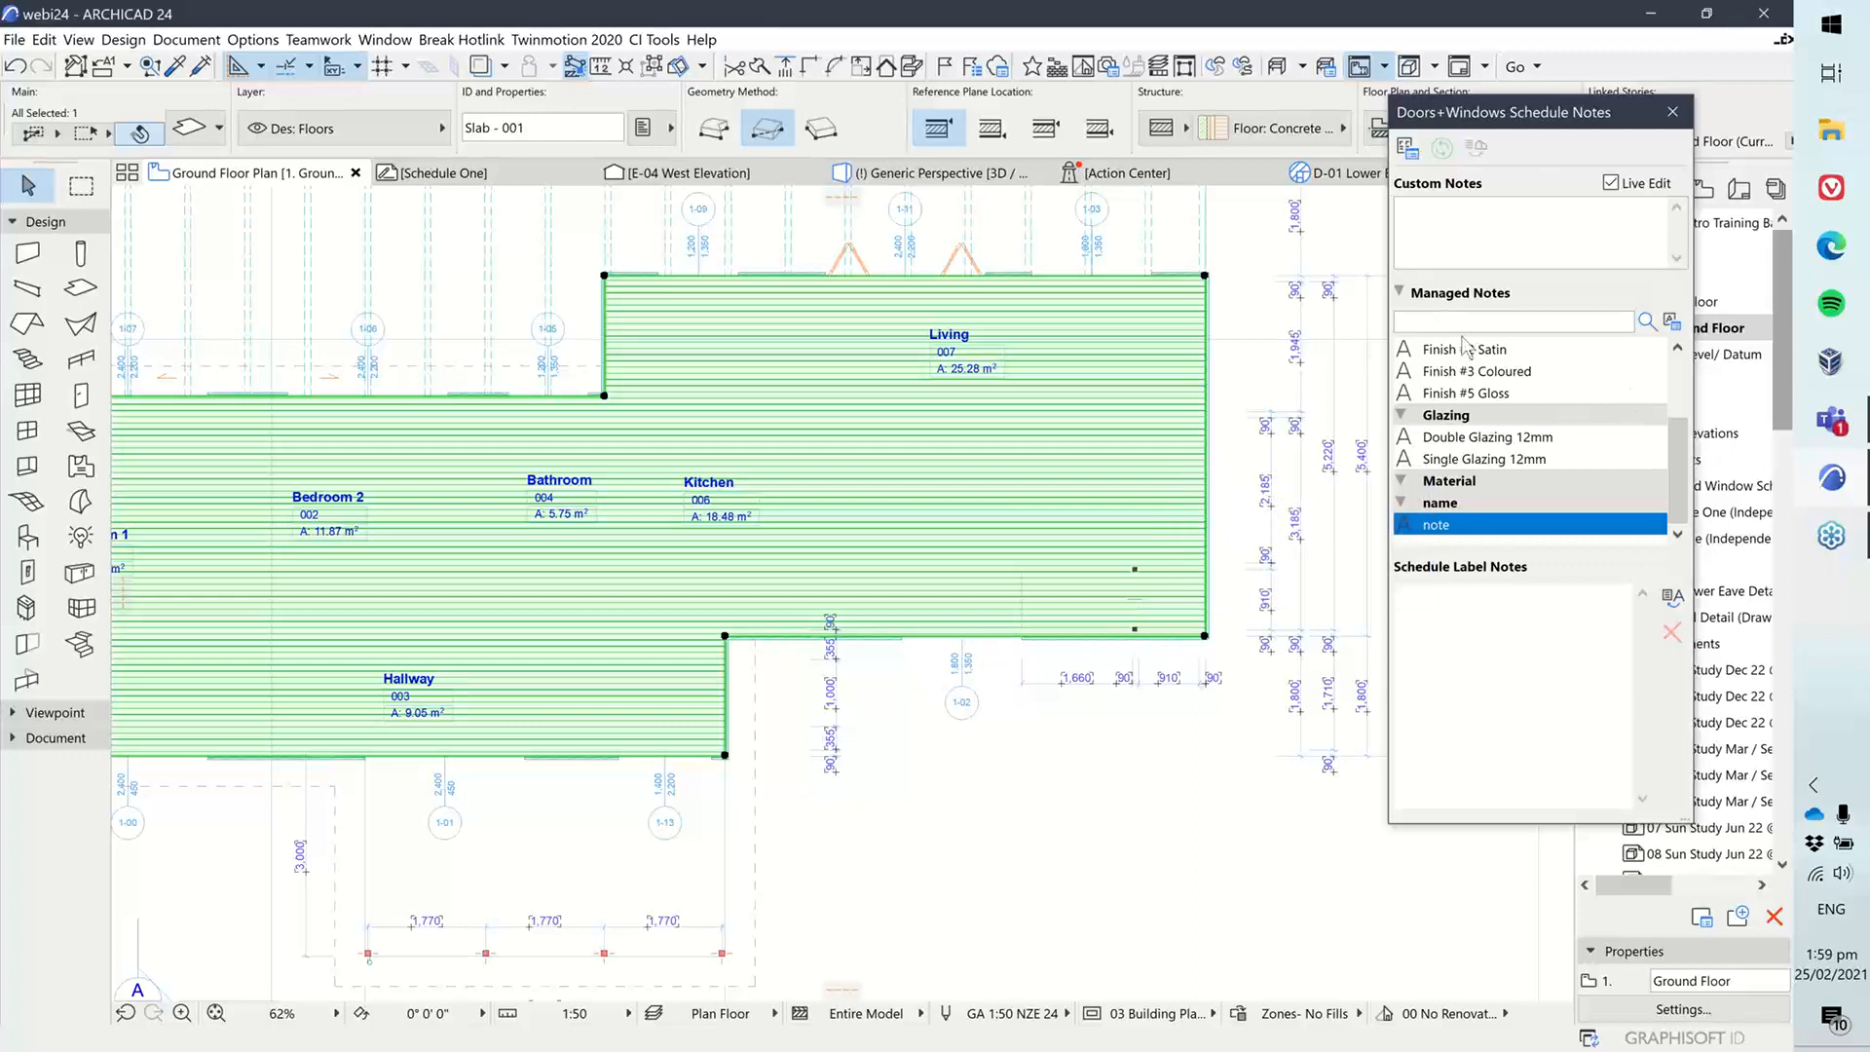
{"action": "left_click", "coordinate": [1463, 522]}
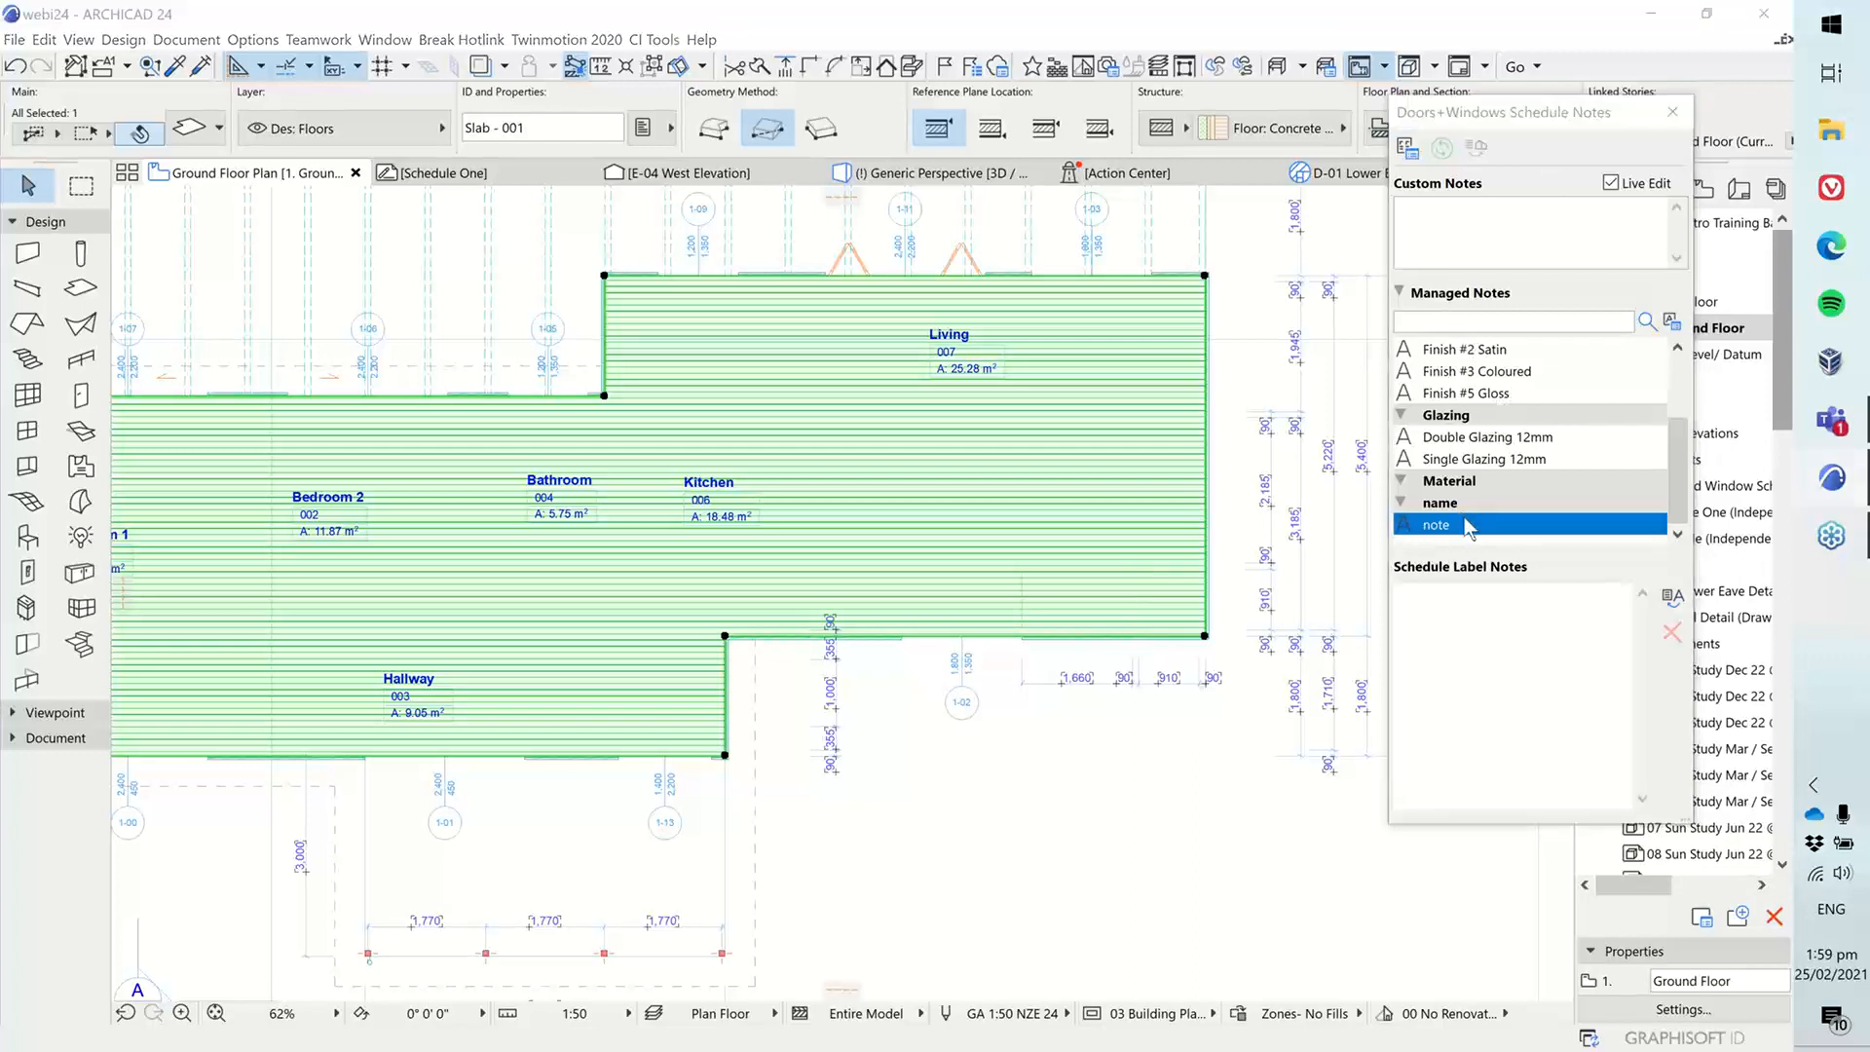